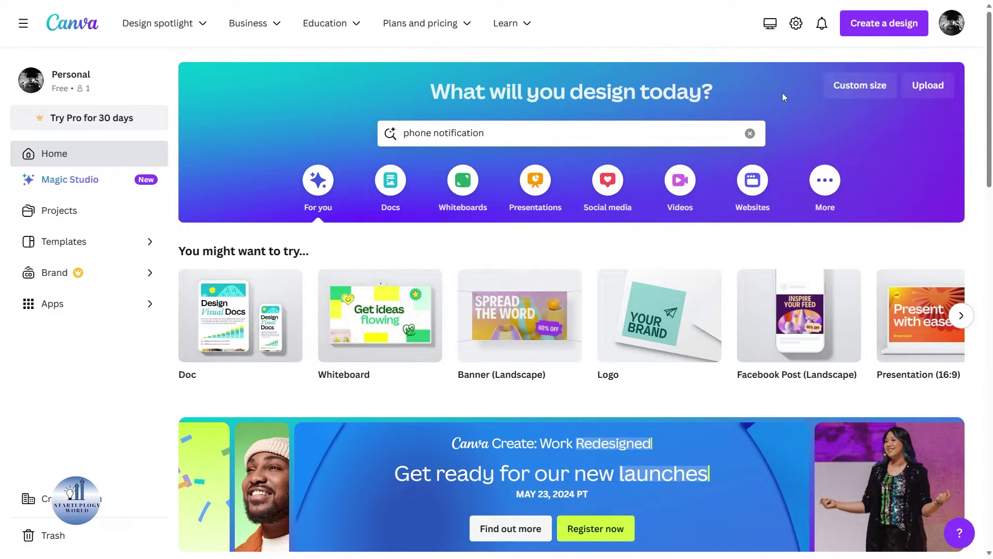
Start a new blank Mobile Video design from the 'insta' design-type search.
click(873, 24)
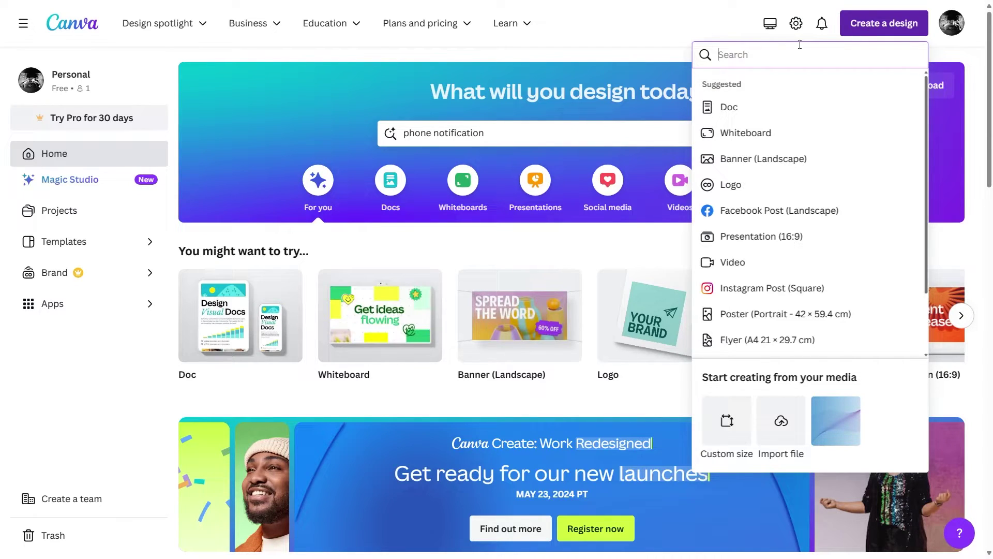
text(insta)
click(765, 192)
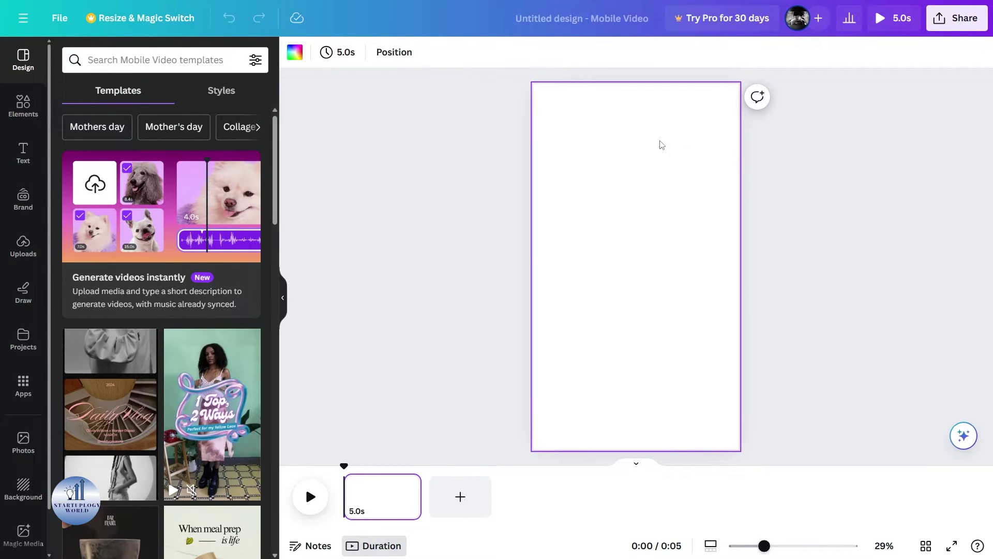
Add an iPhone frame graphic from the Elements search for 'iphone' to the page.
click(23, 106)
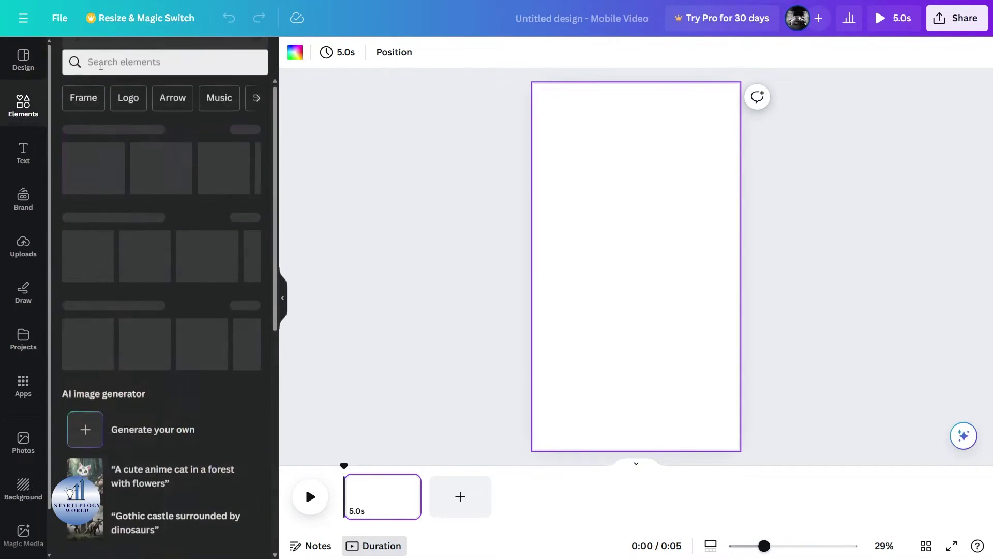
click(125, 59)
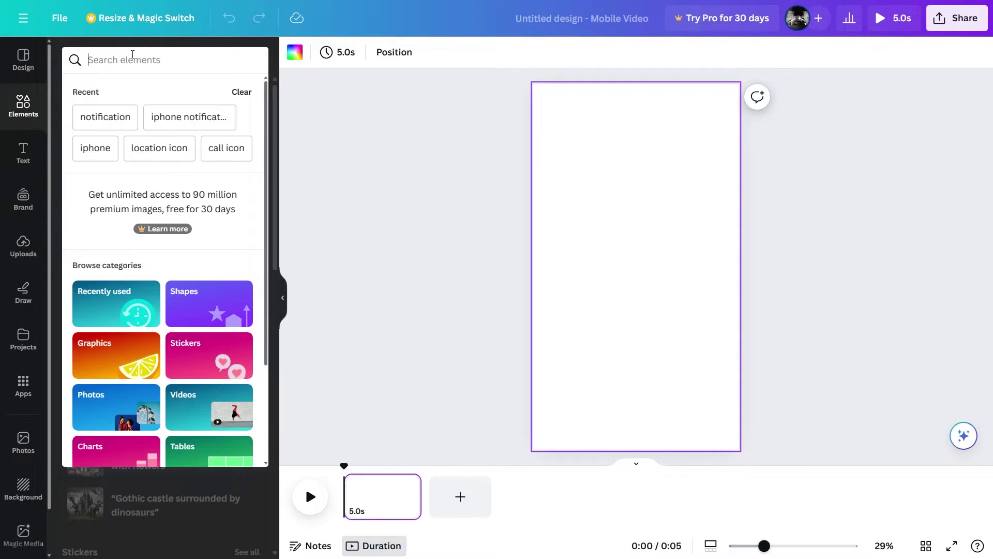
click(95, 148)
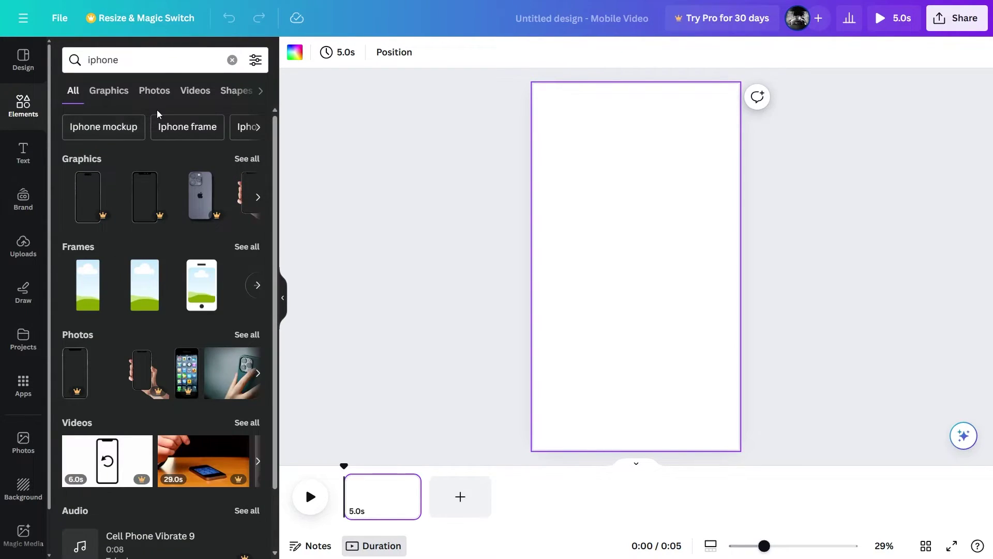
click(241, 159)
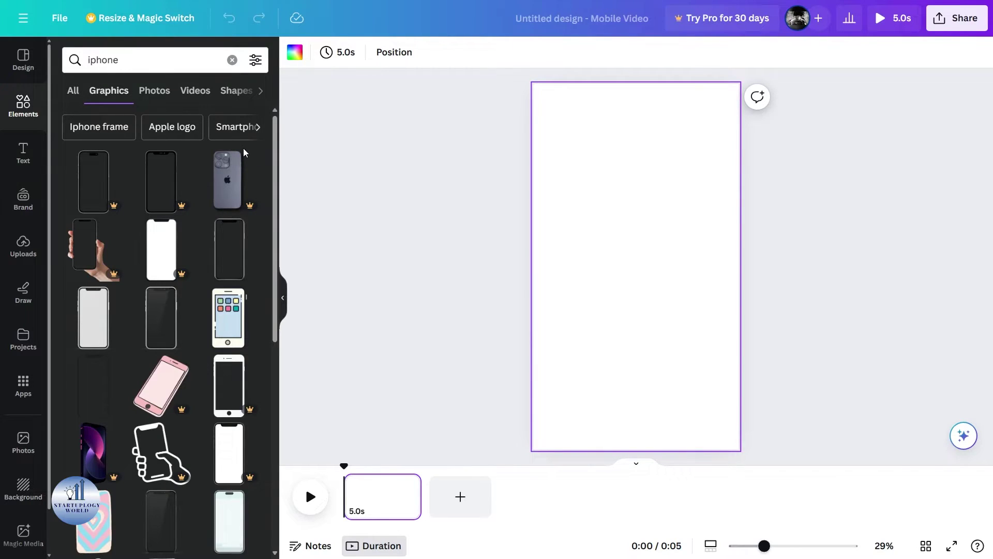
click(221, 260)
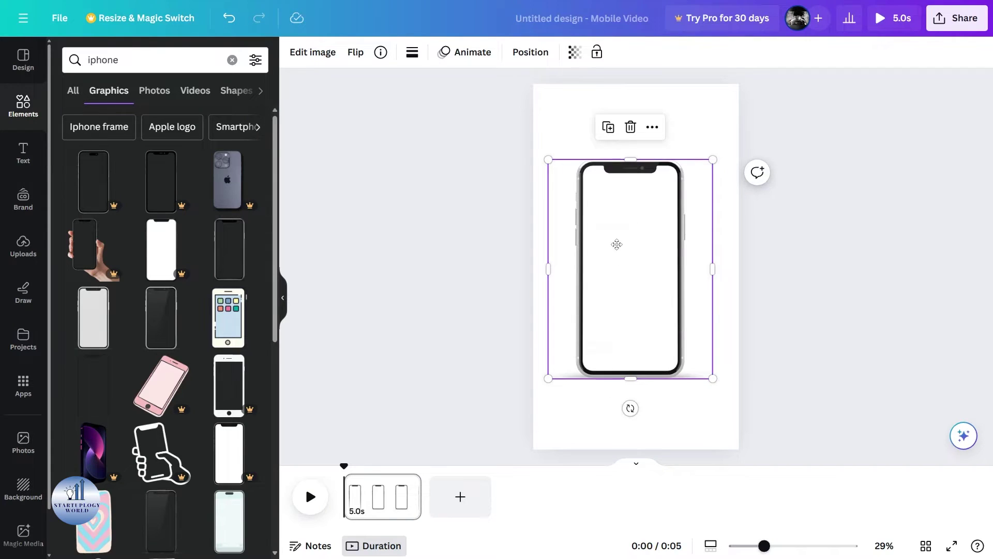
Enlarge and centre the iPhone frame to about 1,323 × 1,762 and clear the element search.
mouse_move(617, 244)
mouse_down()
mouse_move(637, 231)
mouse_move(623, 249)
mouse_up()
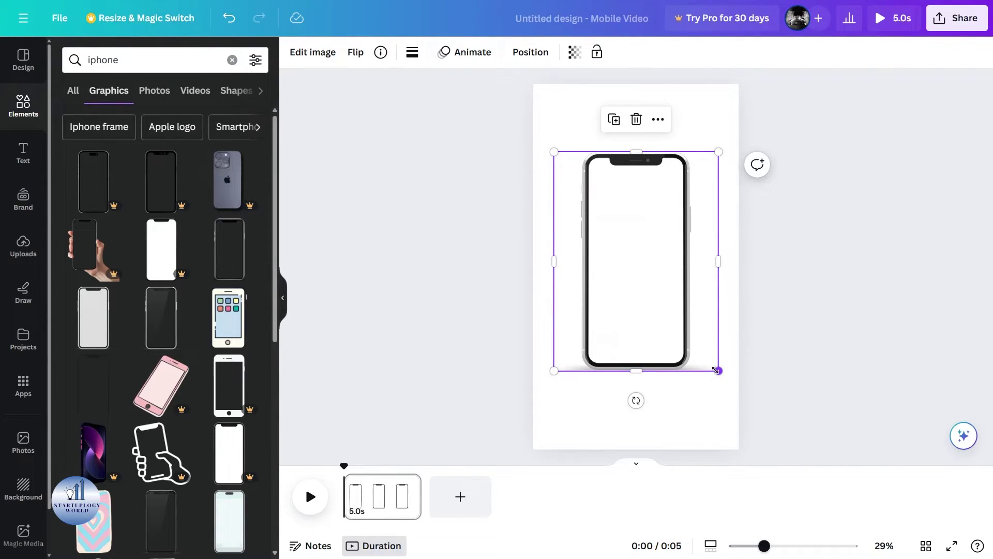
drag(716, 370, 761, 434)
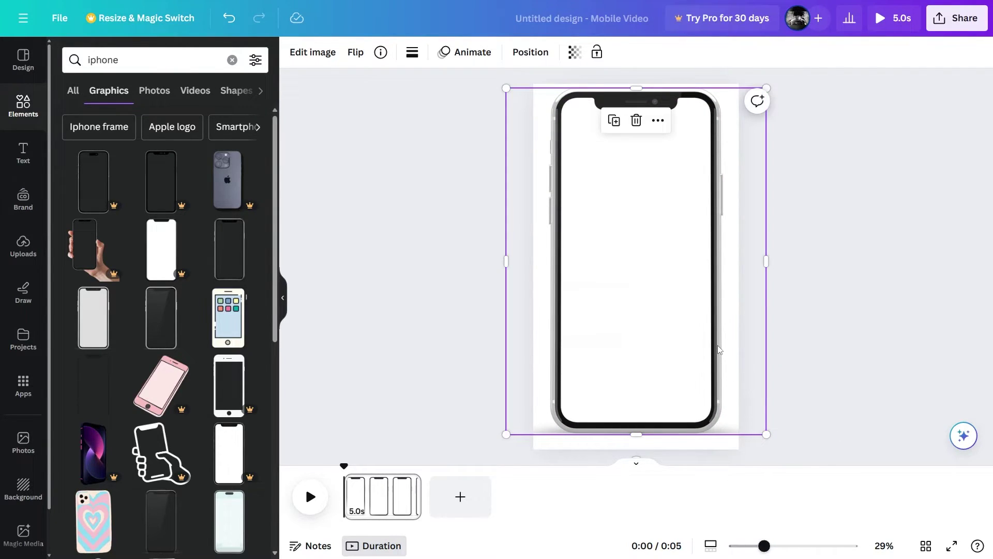
drag(718, 346, 717, 352)
click(855, 244)
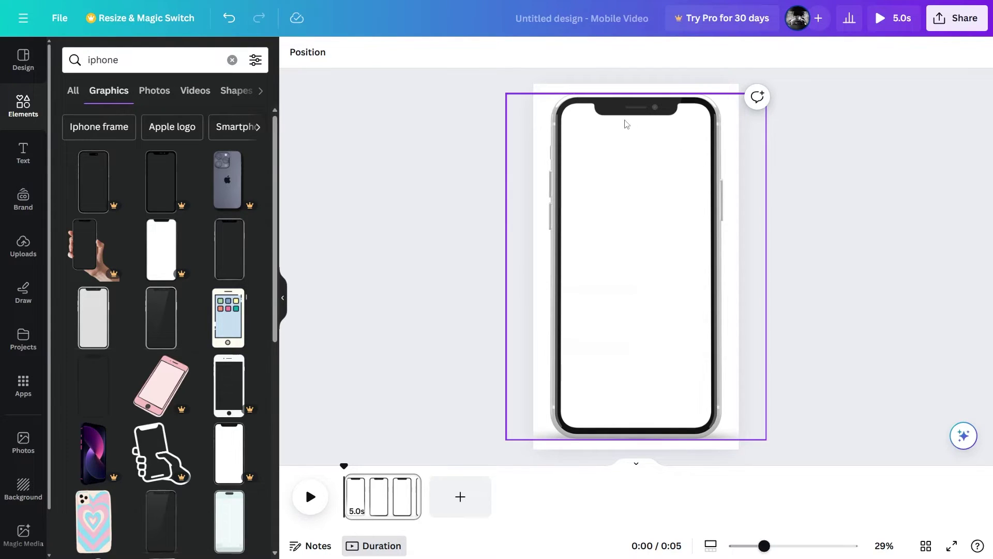
click(233, 60)
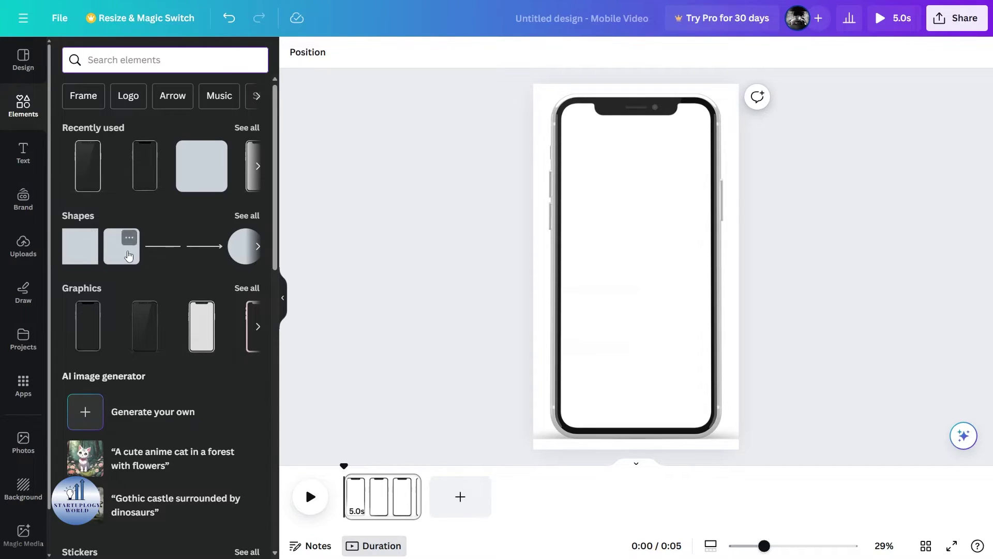
Add a dark square shape and stretch it over the phone's screen area.
click(79, 243)
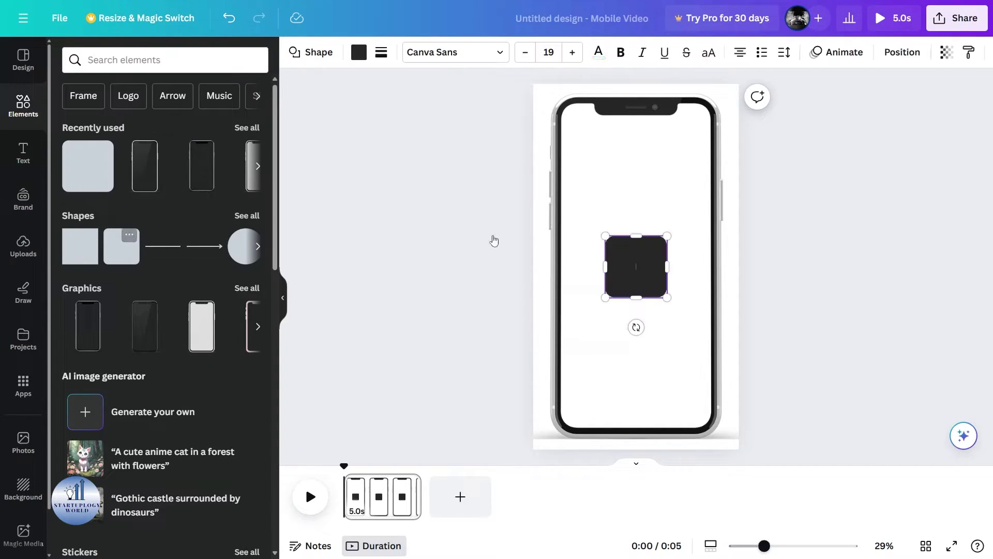
click(660, 205)
click(647, 275)
drag(642, 271, 716, 432)
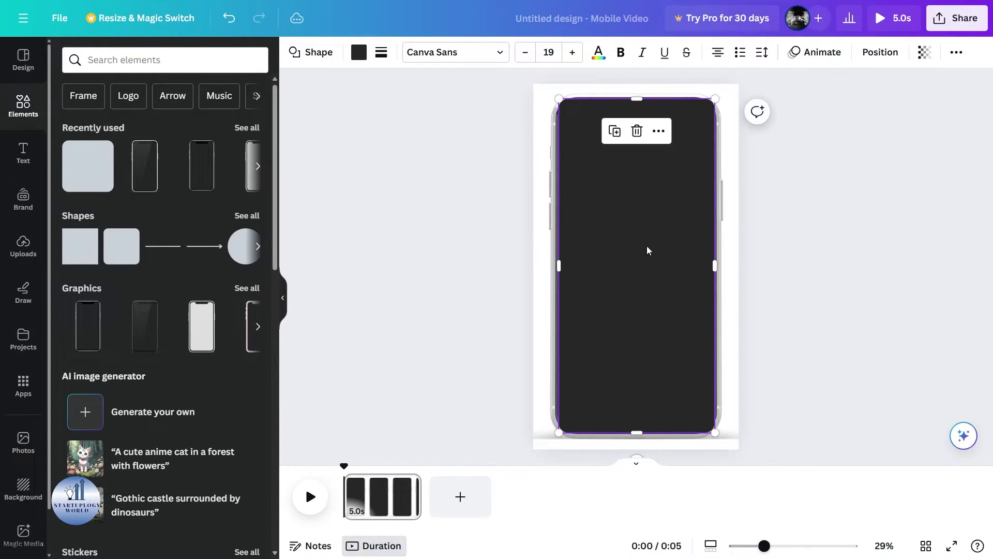
Send the dark shape to the back, behind the phone, then select both elements.
click(647, 246)
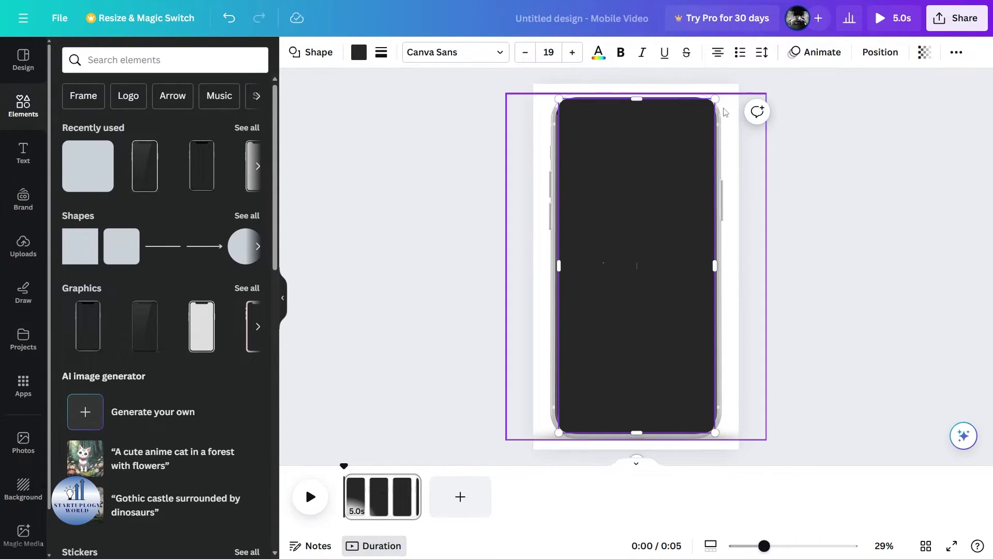
right_click(606, 176)
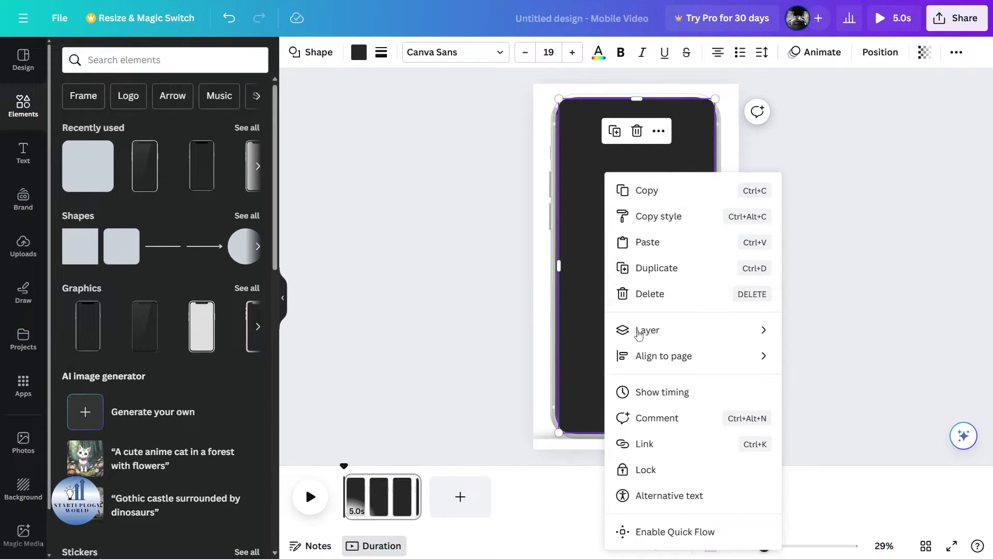
mouse_move(761, 330)
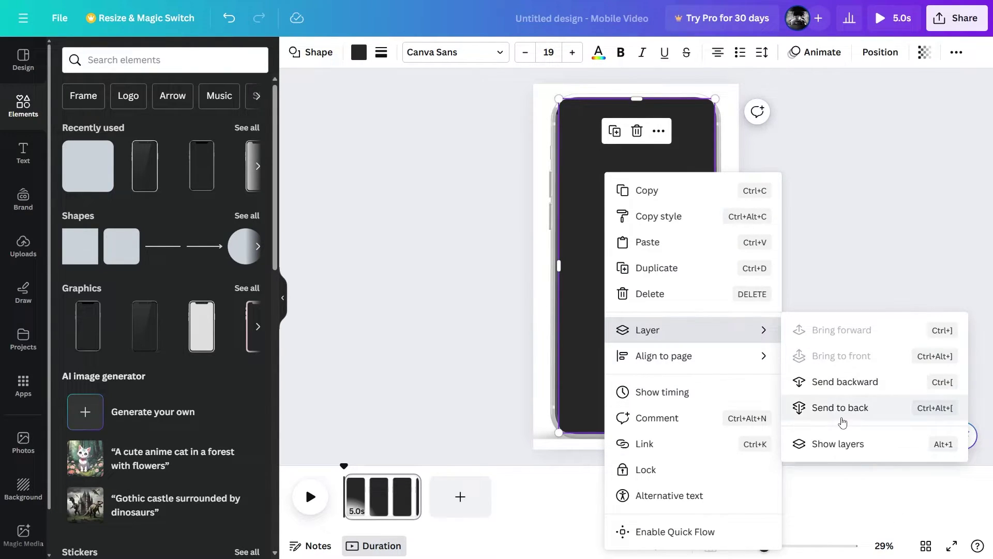
click(832, 403)
click(796, 262)
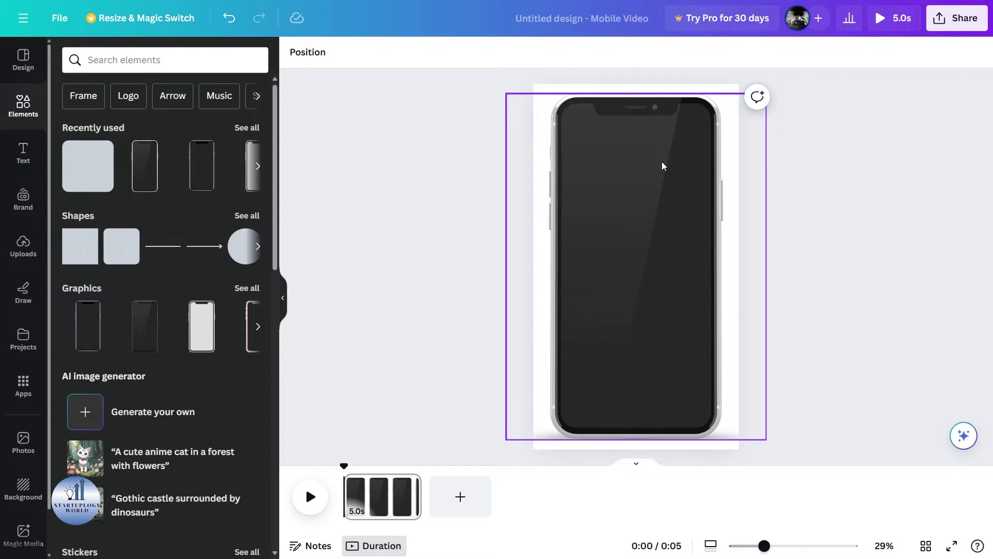
drag(820, 160, 629, 207)
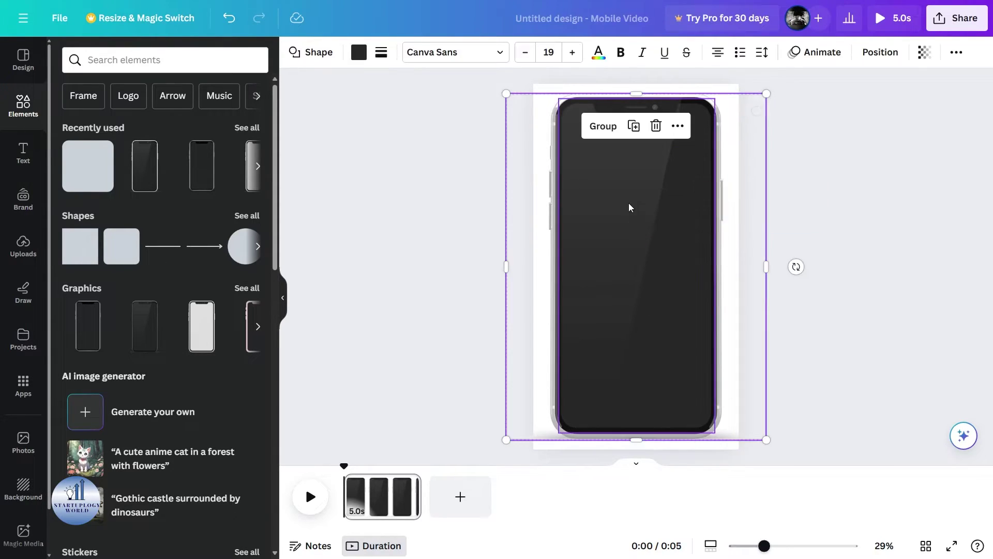
Group the phone frame with its dark screen and duplicate the page, making a 10-second video.
click(603, 126)
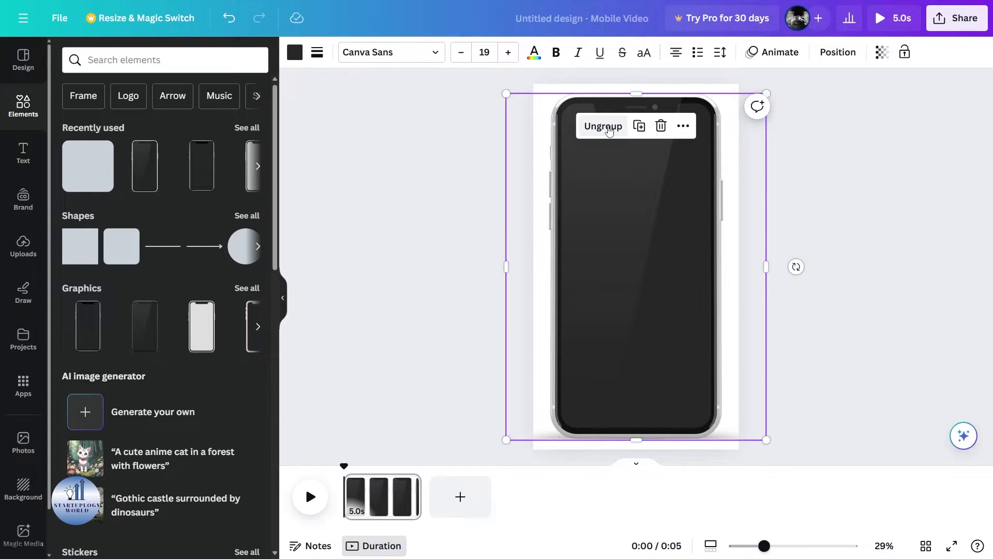
click(811, 189)
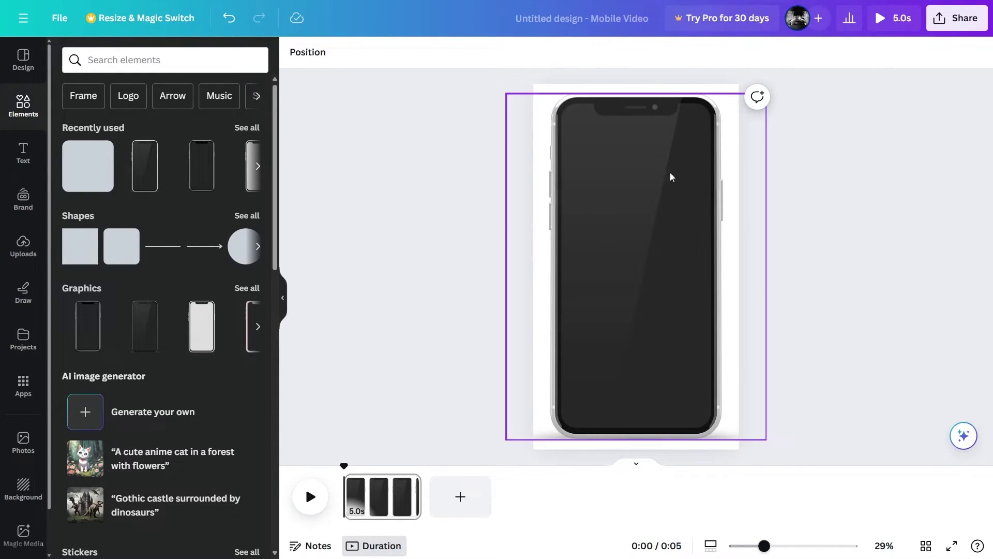
drag(381, 494, 419, 495)
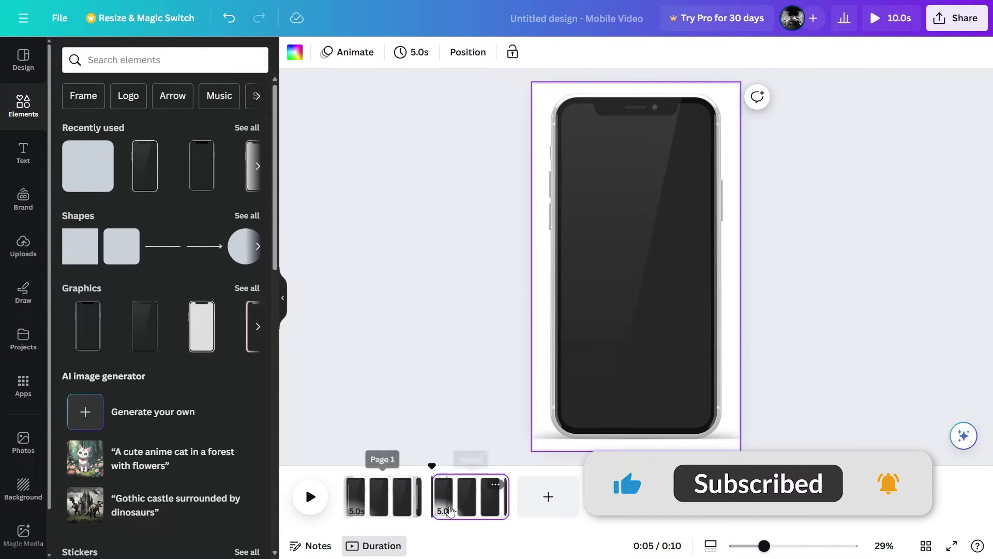
click(462, 507)
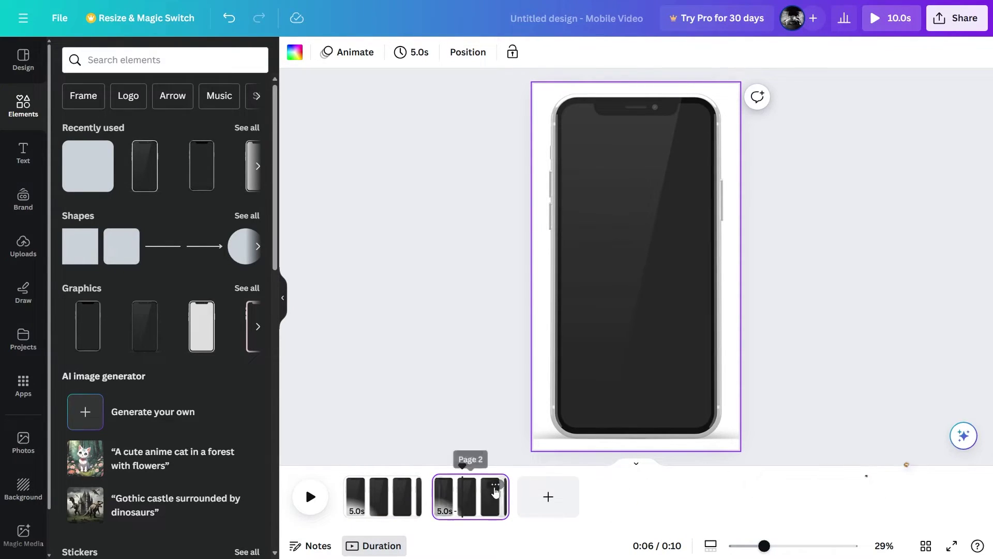
click(145, 61)
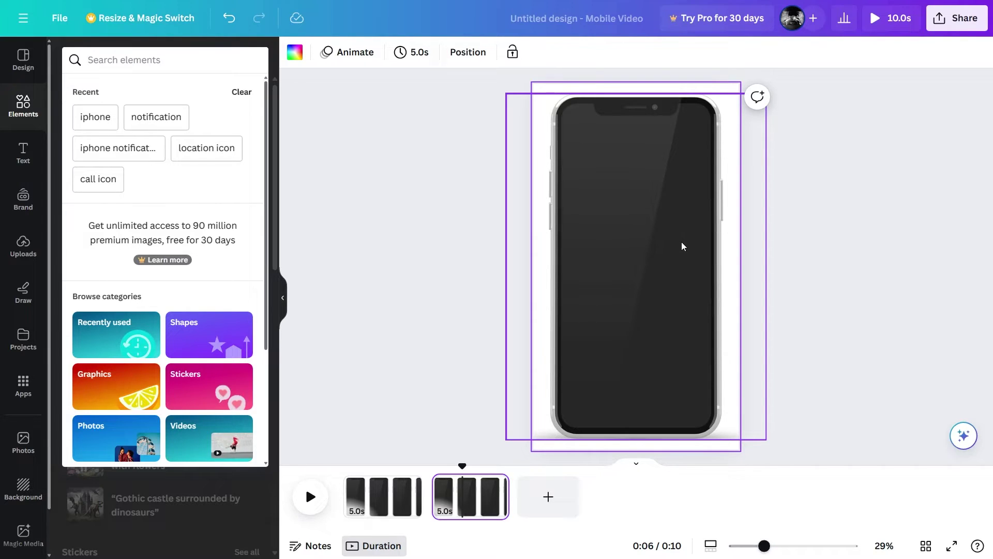
Ungroup the page 2 mockup, delete the phone frame, then undo the deletion.
click(632, 251)
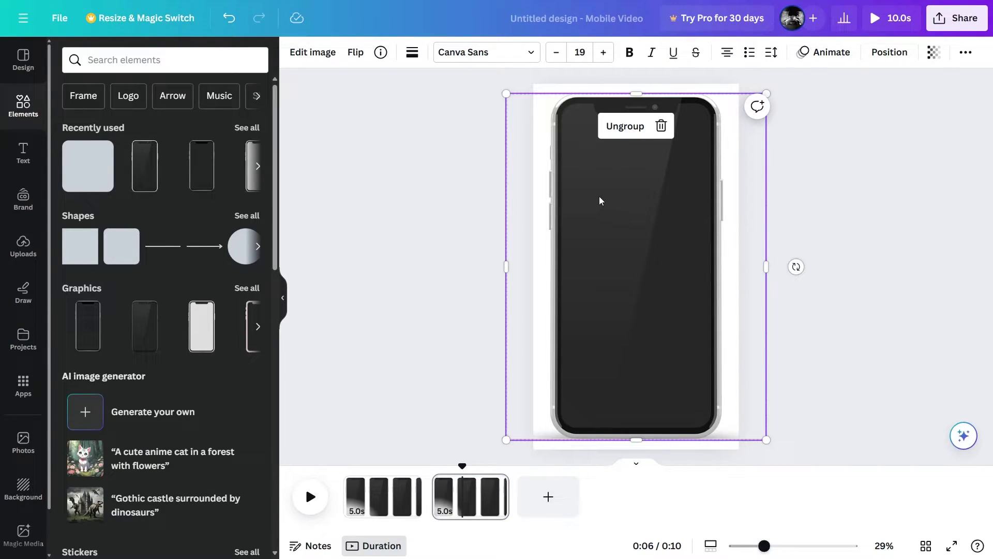
click(621, 129)
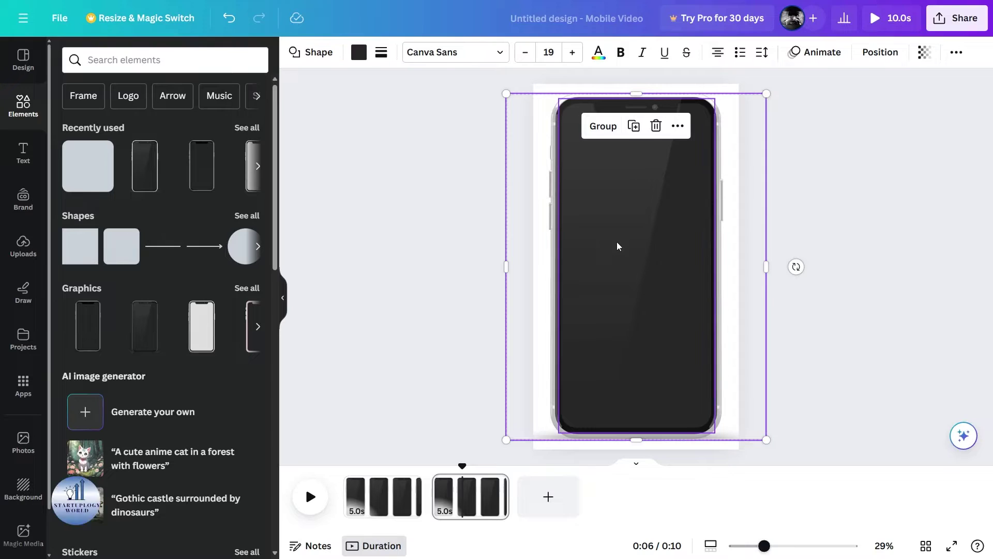
click(682, 258)
key(Delete)
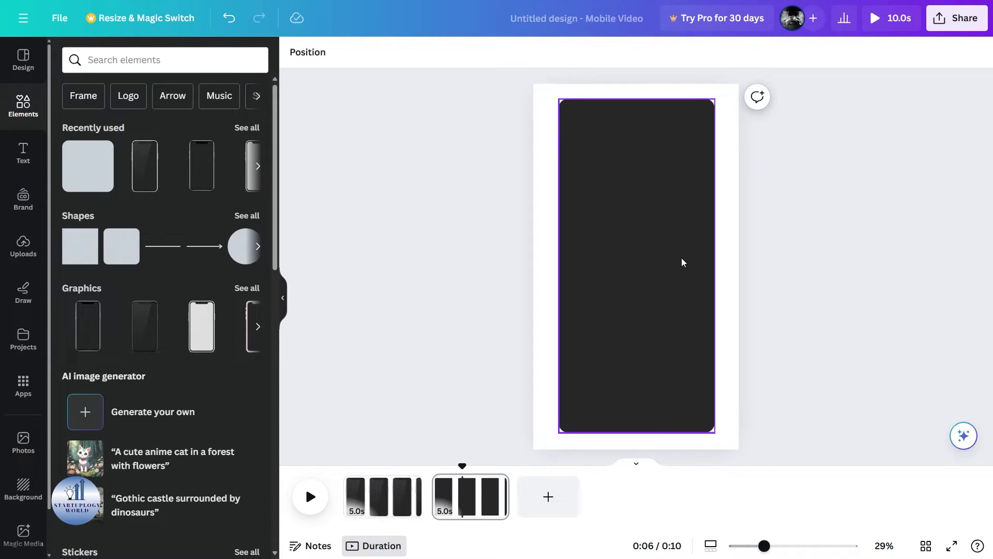
key(ctrl+z)
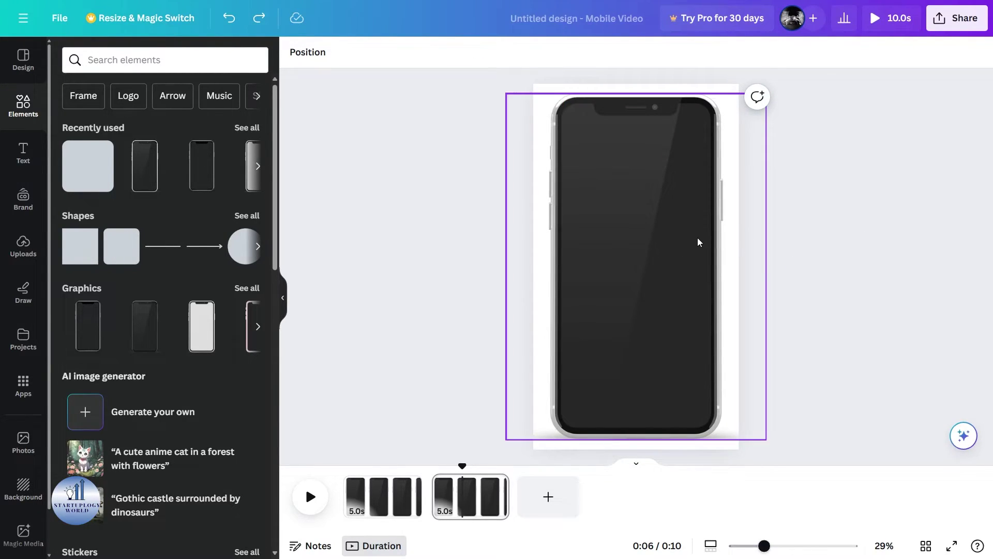
Send the phone frame behind the dark screen, then undo to keep it on top.
right_click(697, 238)
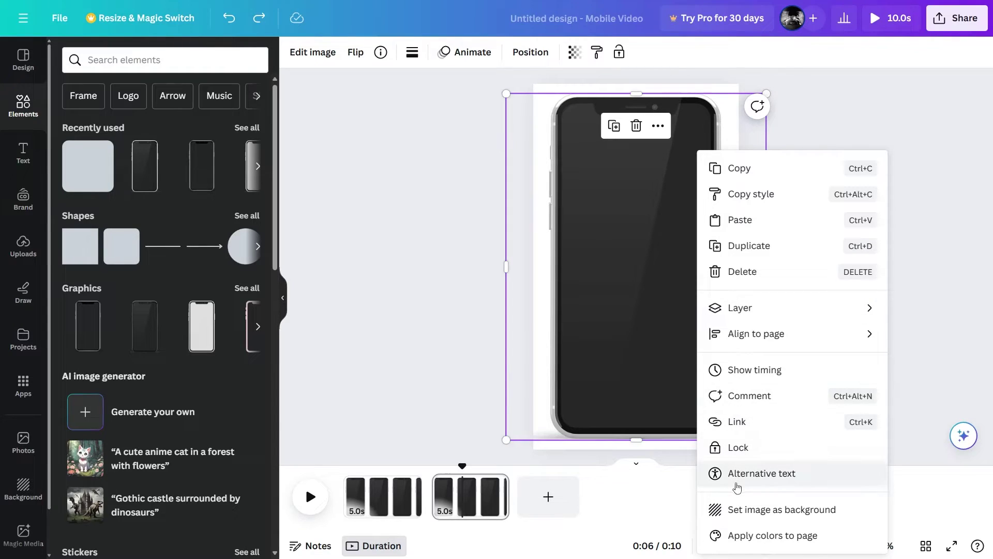
click(691, 295)
right_click(691, 294)
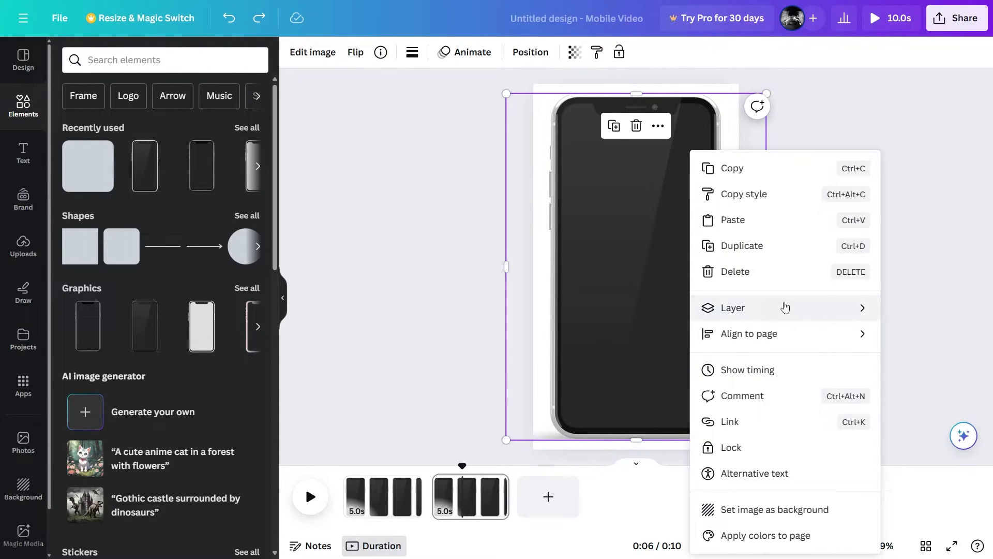
mouse_move(786, 307)
click(891, 395)
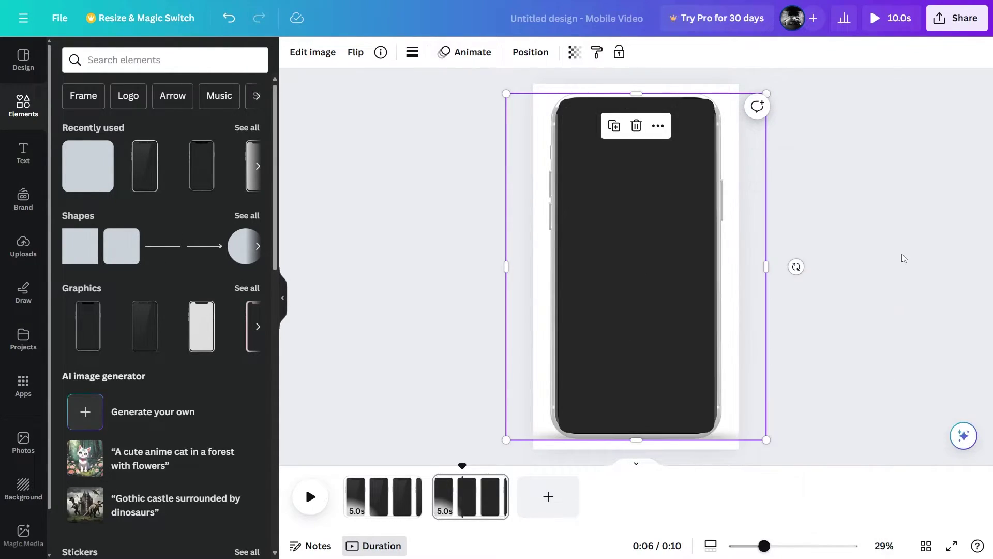
click(638, 262)
key(ctrl+z)
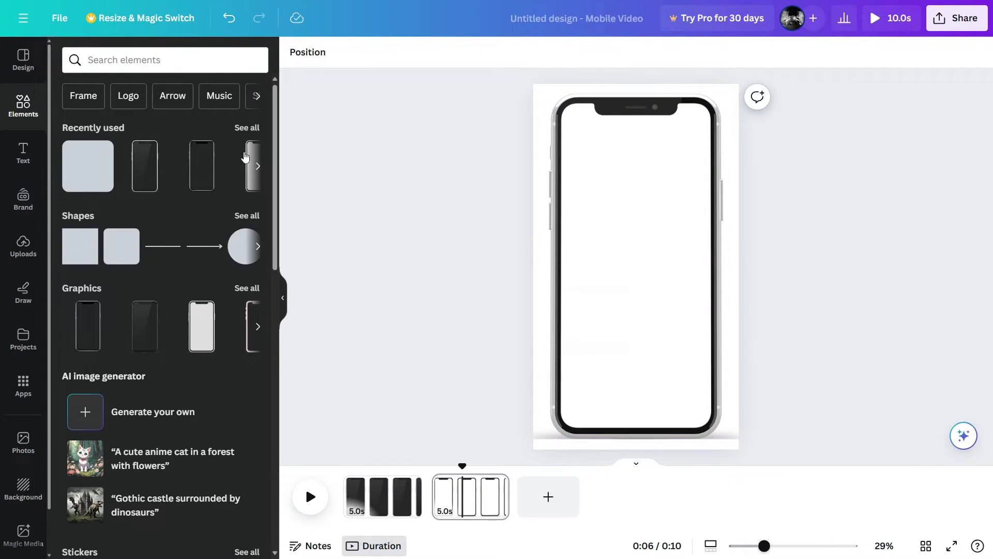
Place a landscape Frame element over the phone mockup and widen it to the screen.
click(386, 125)
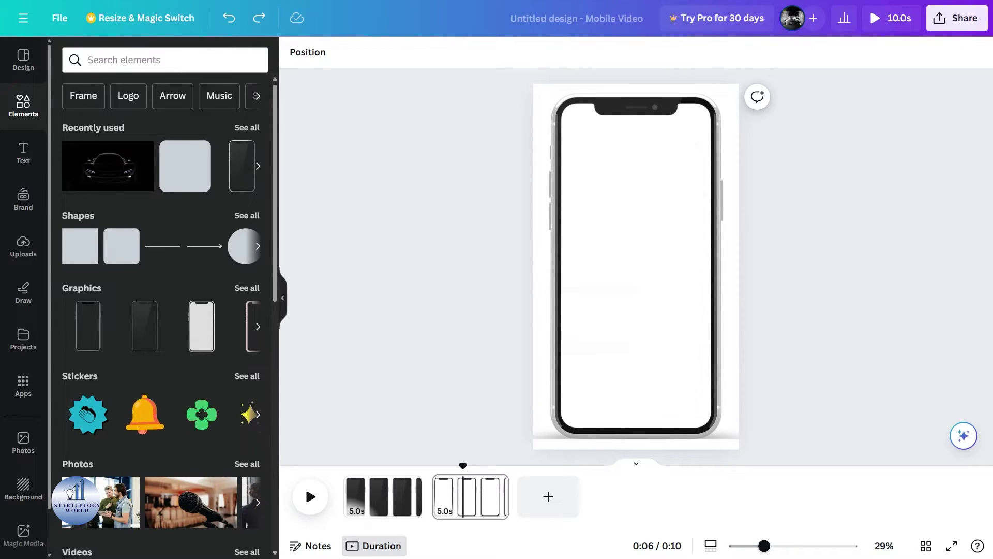
click(80, 95)
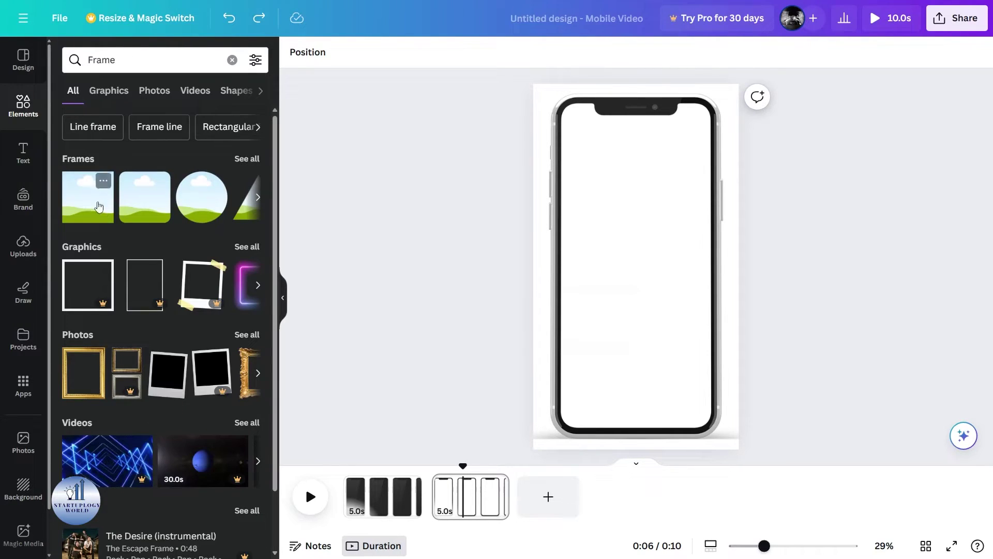
drag(145, 201, 585, 129)
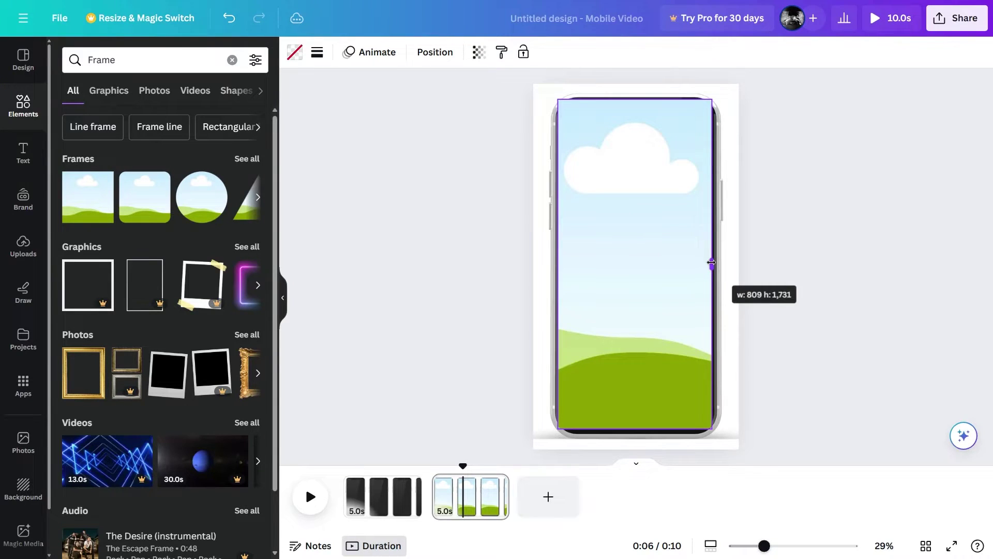
drag(712, 262, 712, 262)
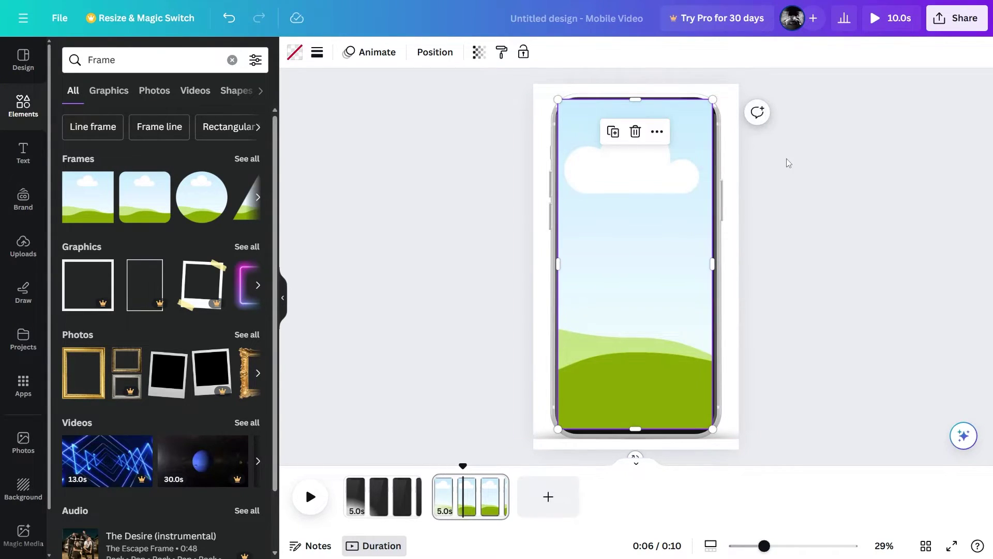
click(786, 158)
click(681, 178)
right_click(678, 180)
mouse_move(795, 362)
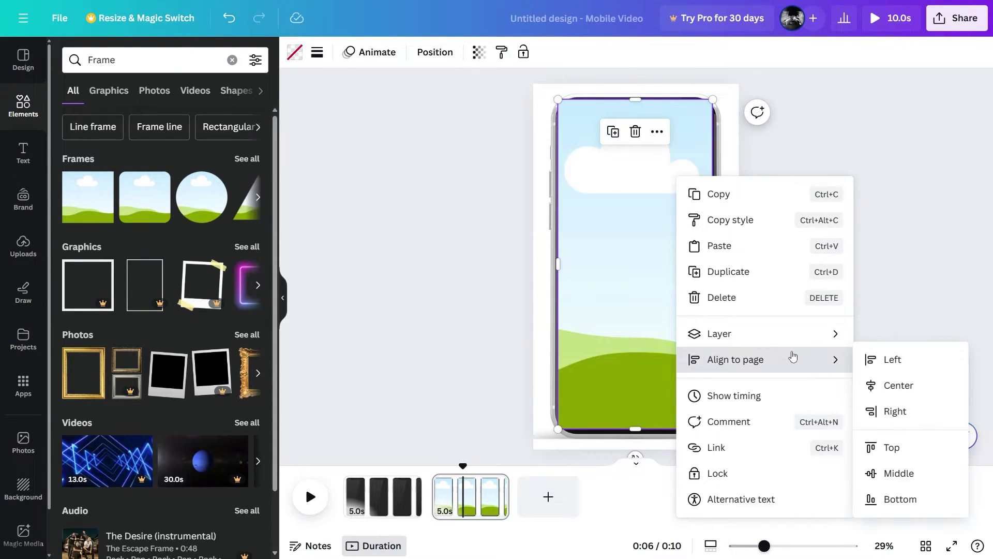
click(404, 210)
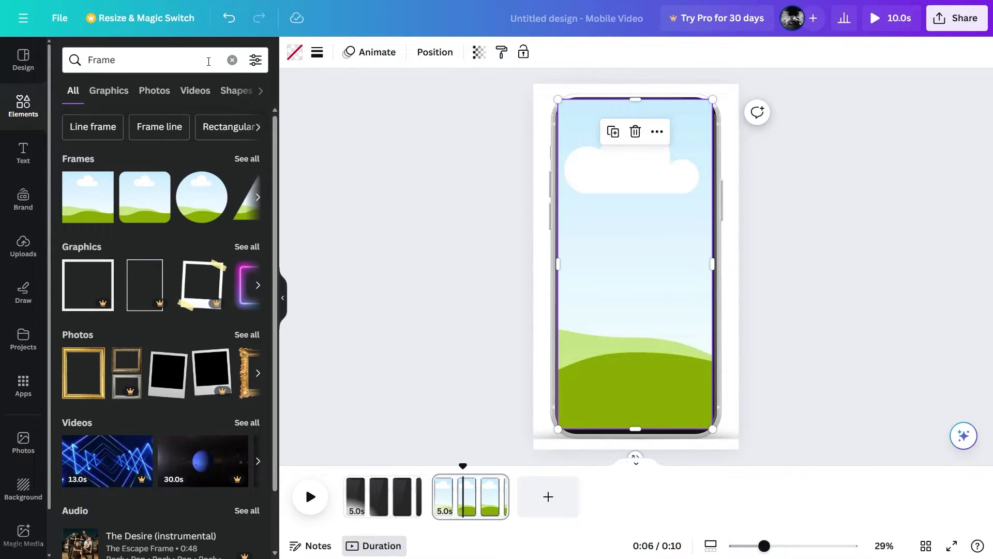
Drop the pink telephone photo into the frame and send it backward behind the phone.
click(232, 60)
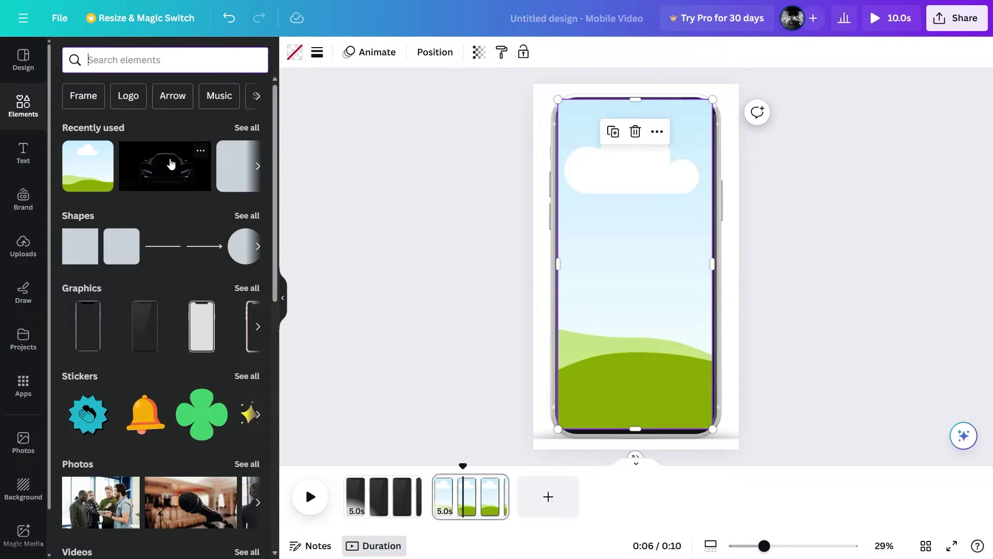
scroll(150, 213, down, 5)
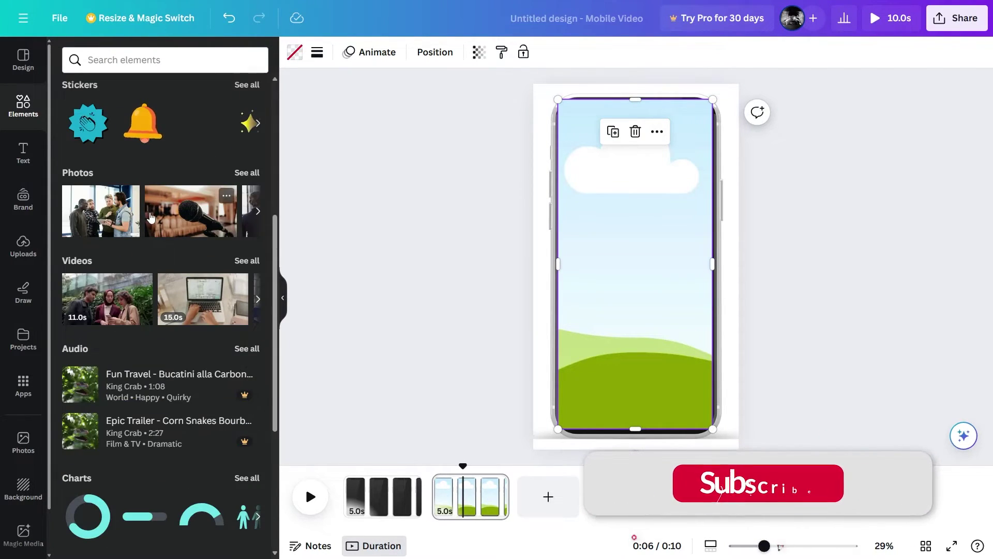
scroll(154, 219, down, 12)
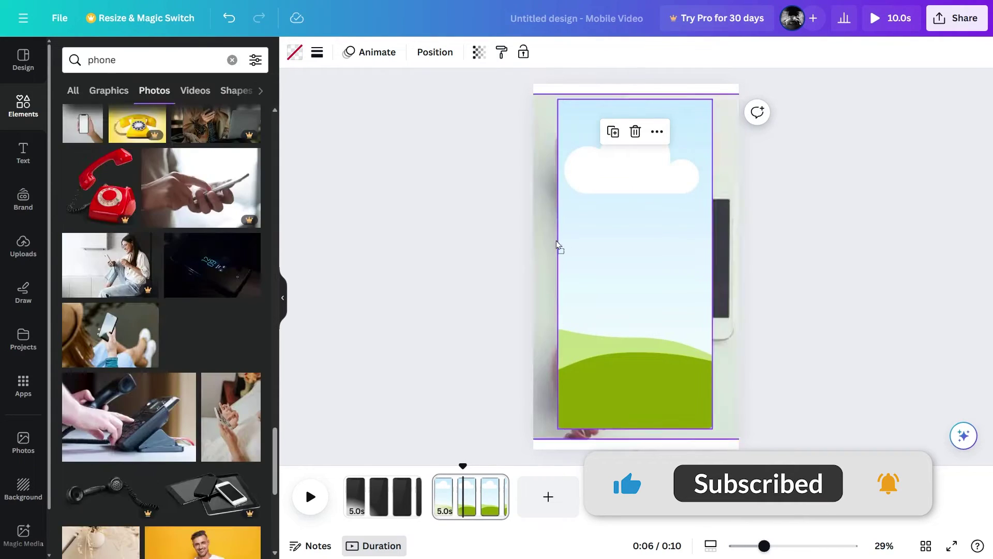
drag(557, 245, 559, 246)
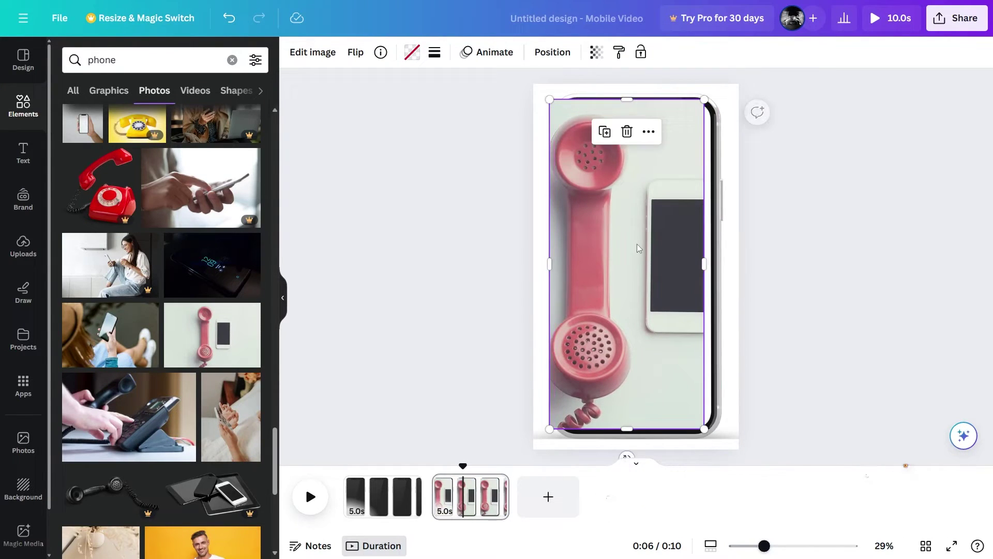
right_click(619, 181)
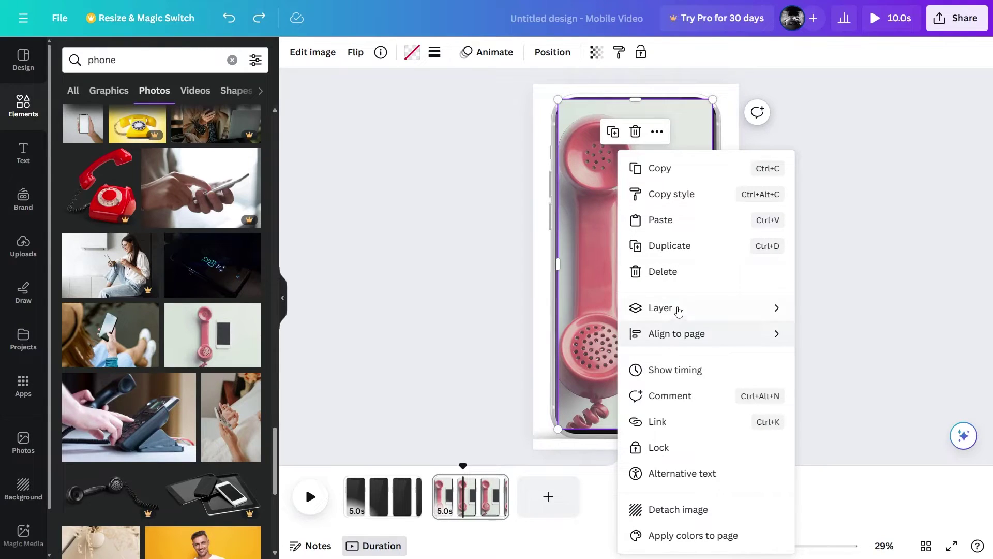
mouse_move(679, 310)
click(874, 366)
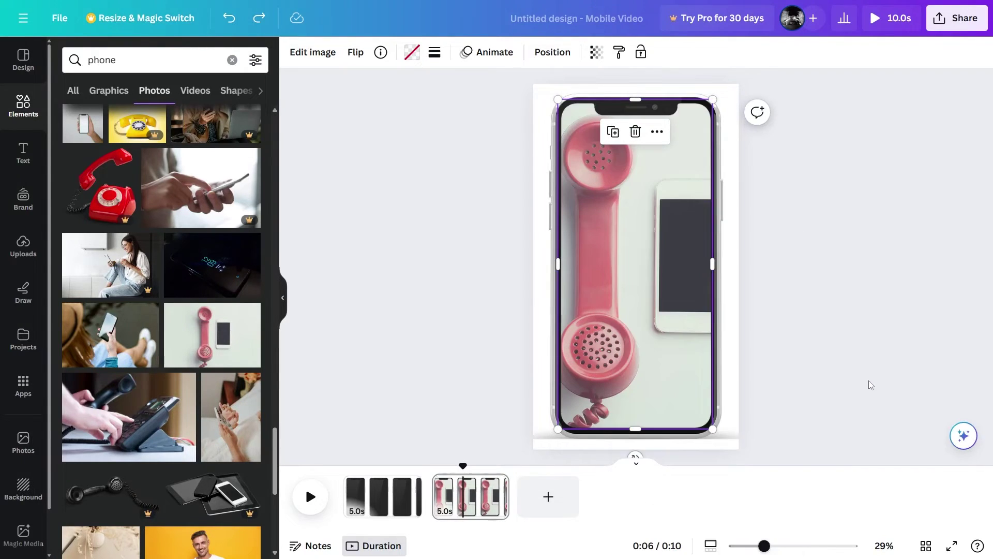
click(880, 247)
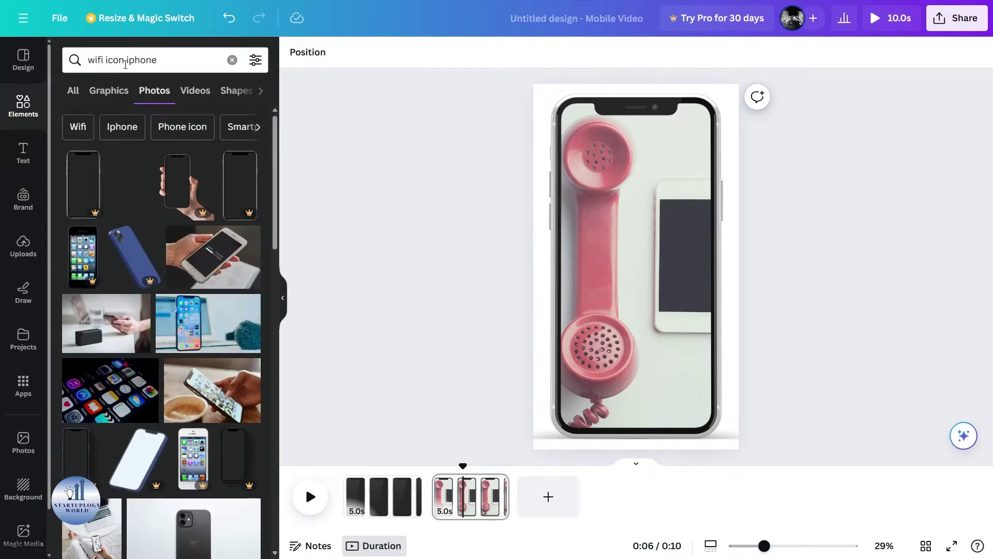
Search for wifi icons and place a wifi graphic on the phone screen.
double_click(139, 60)
key(BackSpace)
key(Return)
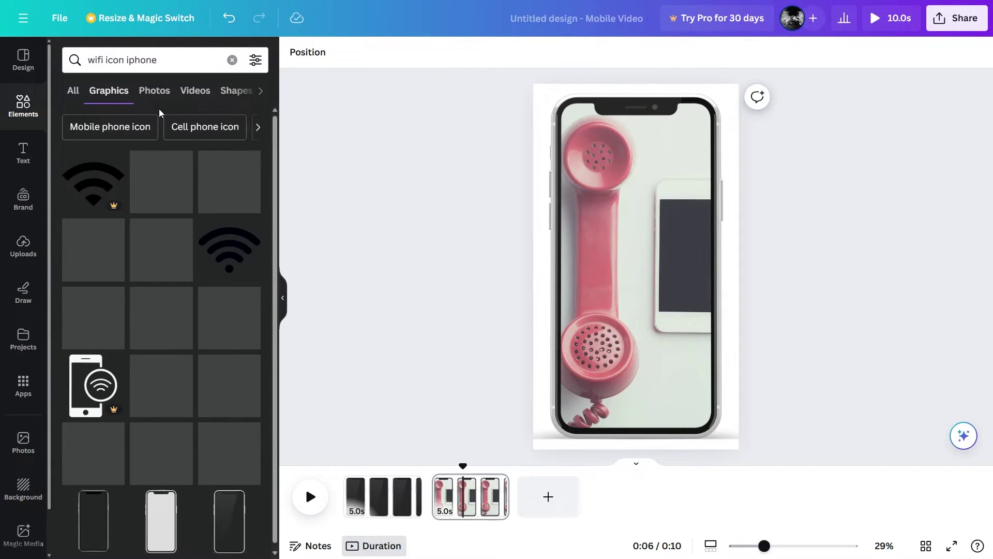
drag(93, 181, 566, 140)
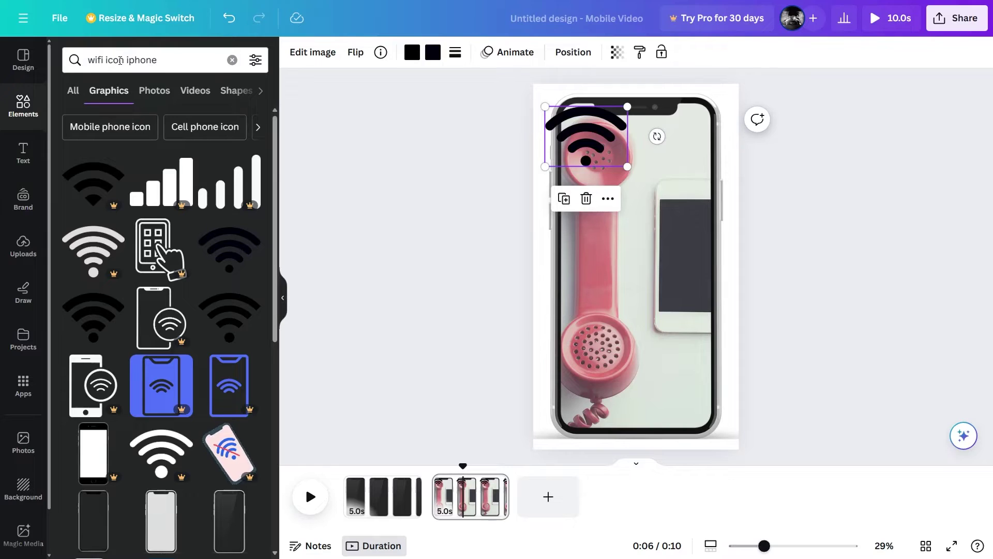
Search for signal icons and place signal bars at the top of the phone.
drag(104, 60, 55, 66)
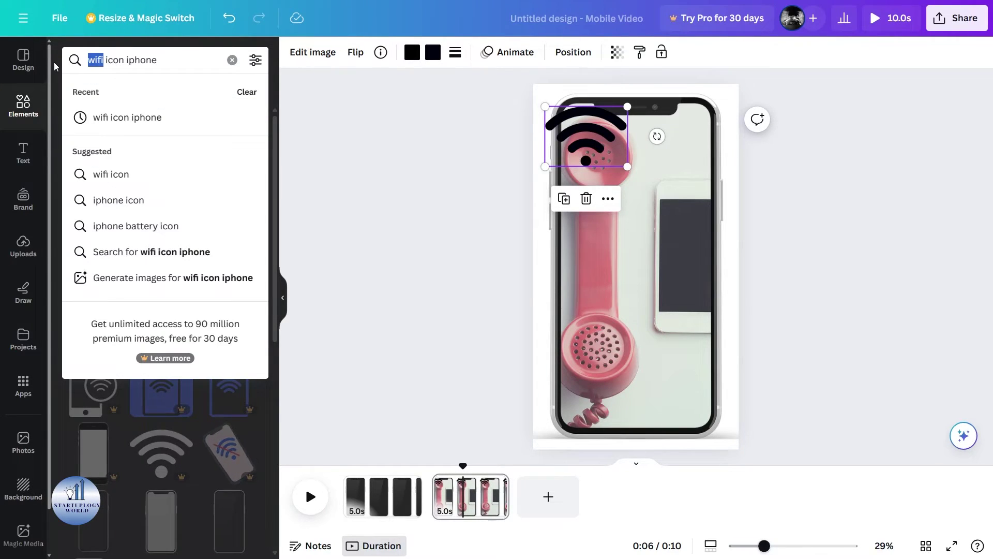
key(BackSpace)
text(signal)
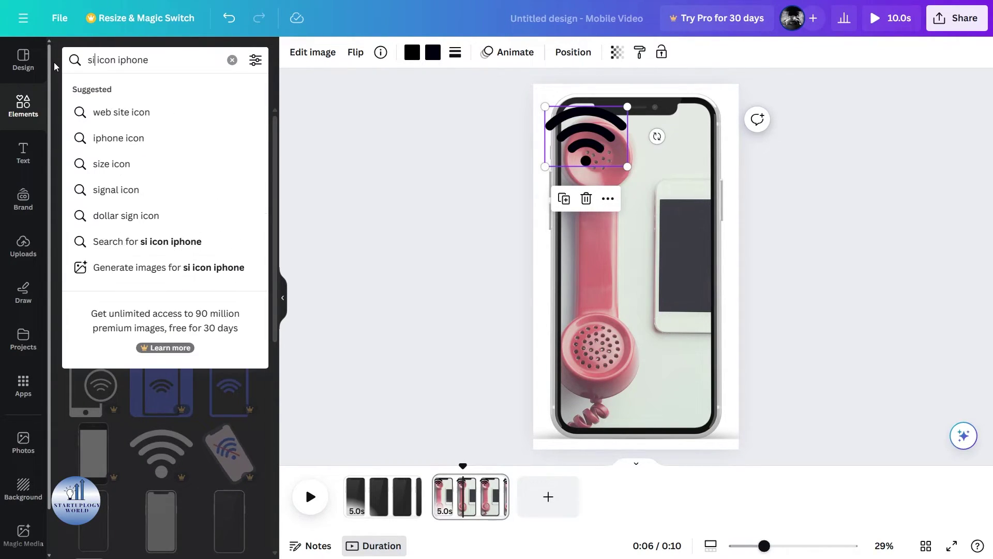
key(Return)
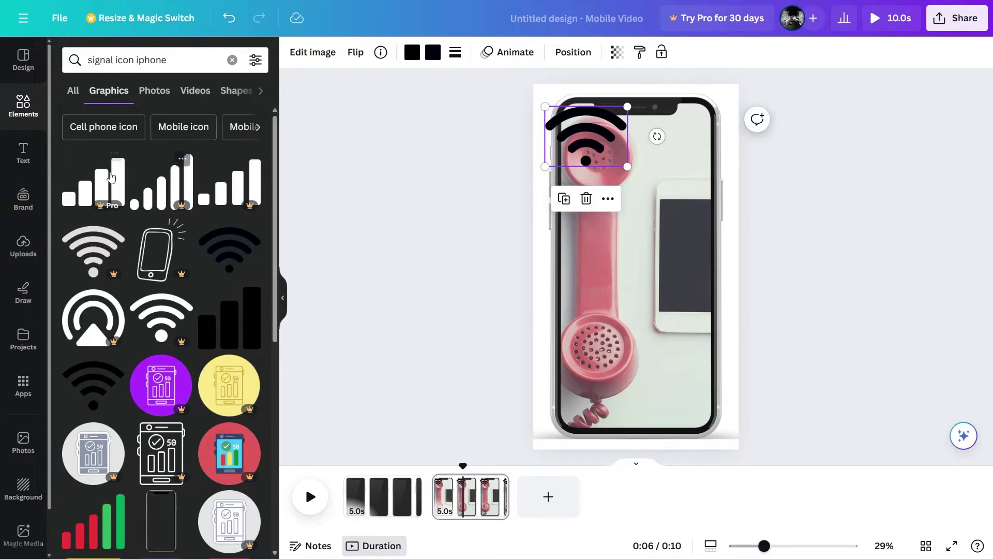
scroll(226, 163, down, 4)
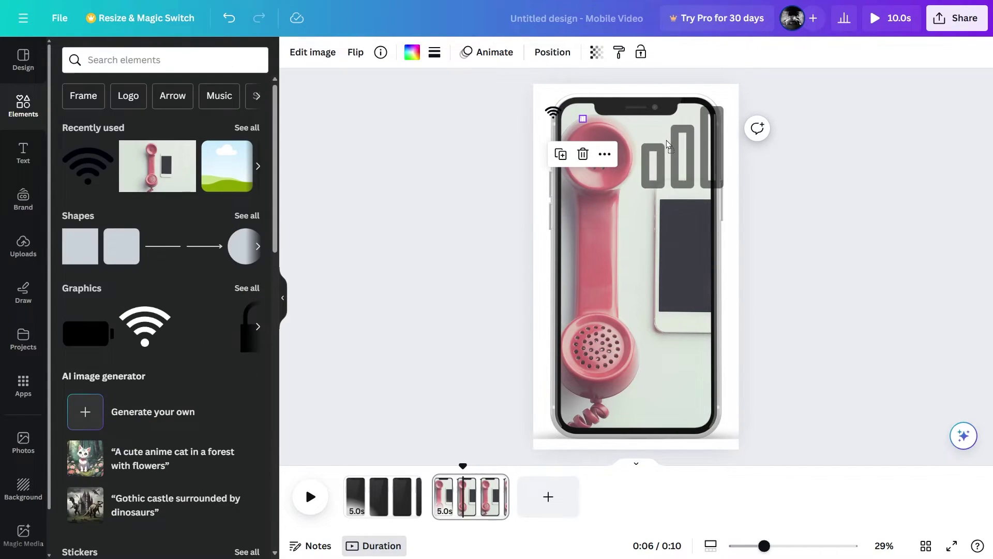
drag(667, 141, 644, 134)
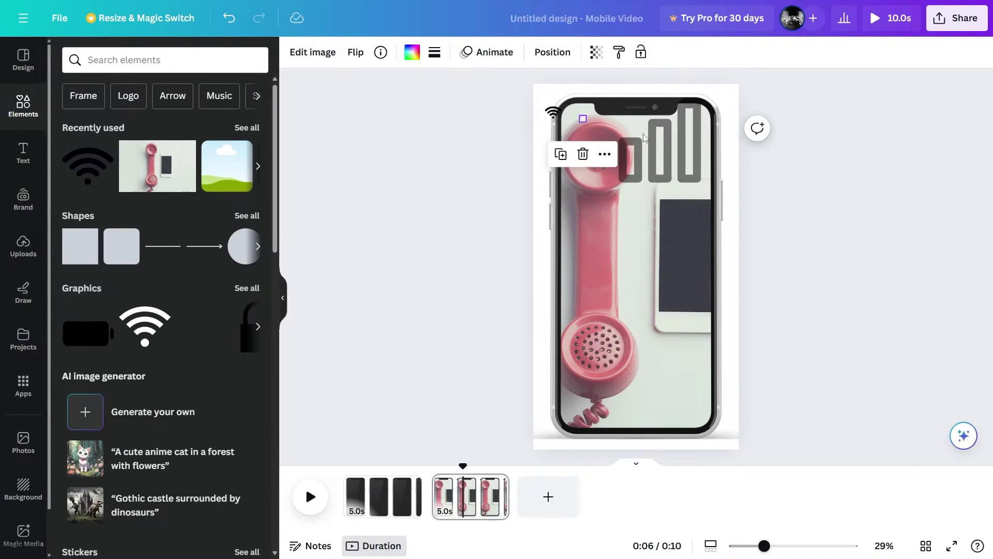
click(579, 117)
key(Escape)
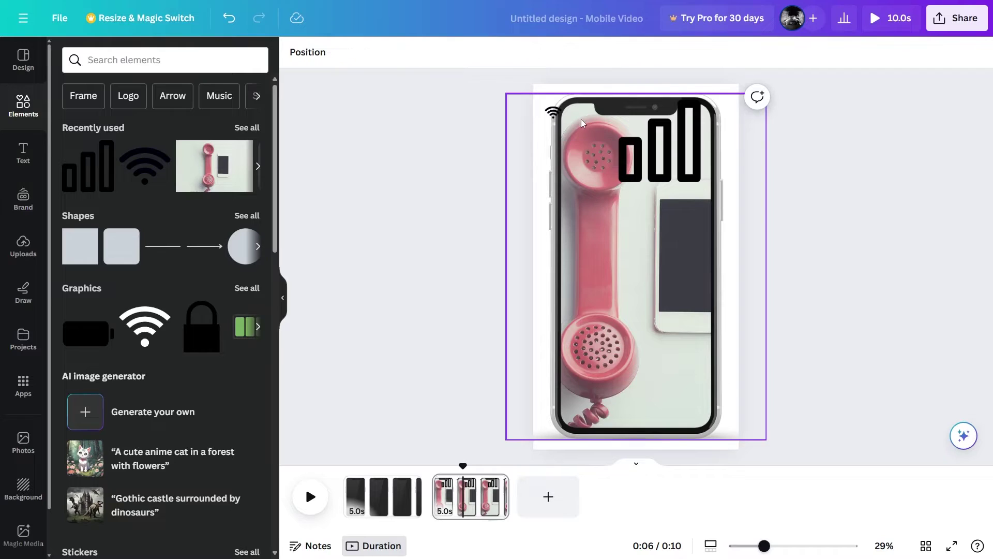
click(247, 287)
click(252, 120)
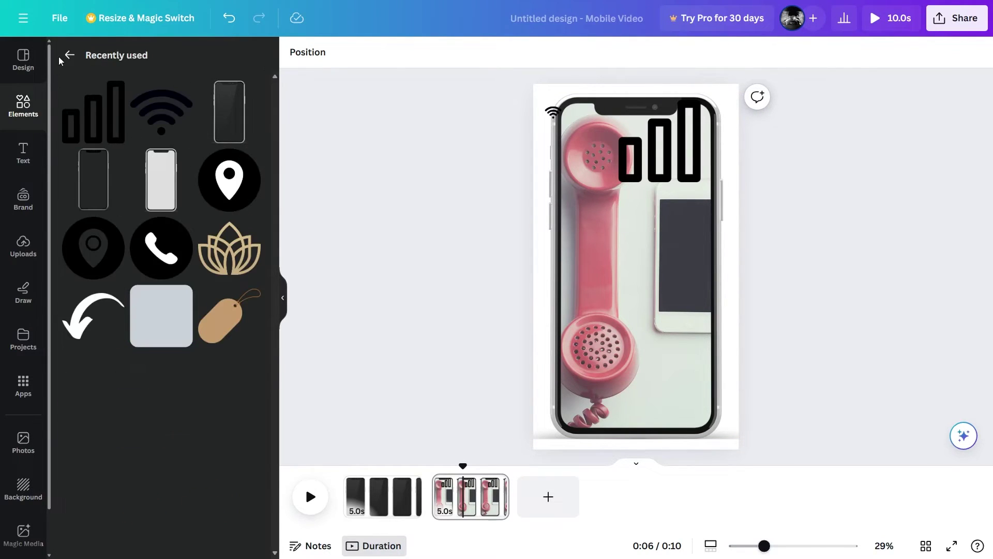
click(69, 55)
click(69, 55)
Shrink the signal bars to 63 × 63 at top right and the wifi icon at top left.
drag(661, 148, 607, 141)
drag(646, 174, 580, 109)
drag(583, 109, 690, 112)
mouse_move(558, 115)
mouse_down()
mouse_move(586, 113)
mouse_move(578, 112)
mouse_up()
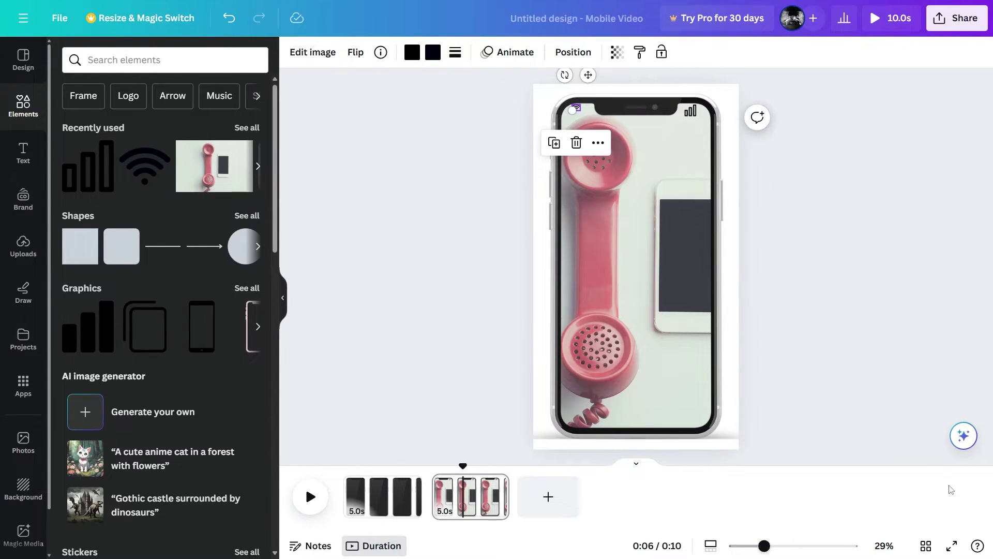
drag(764, 545, 792, 546)
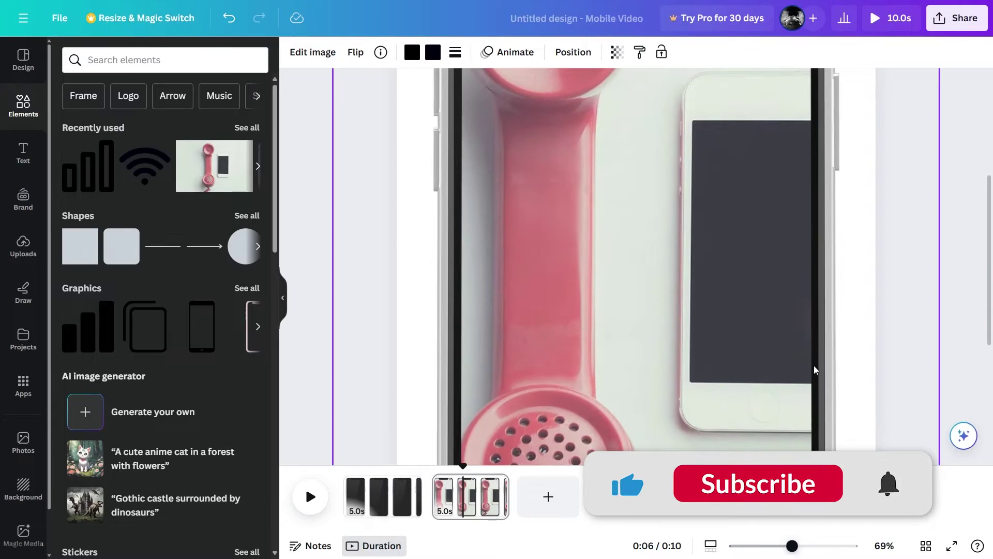
scroll(729, 202, up, 5)
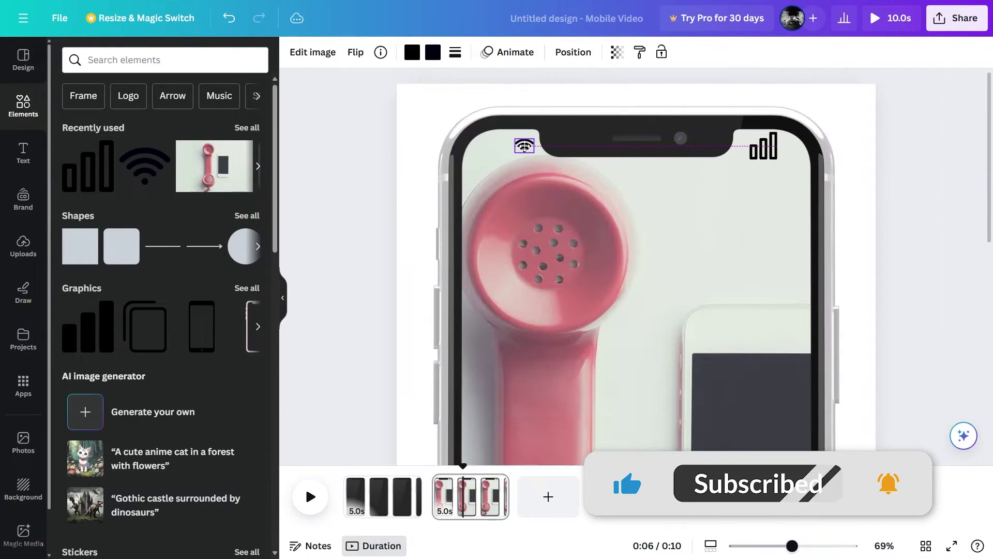
click(523, 139)
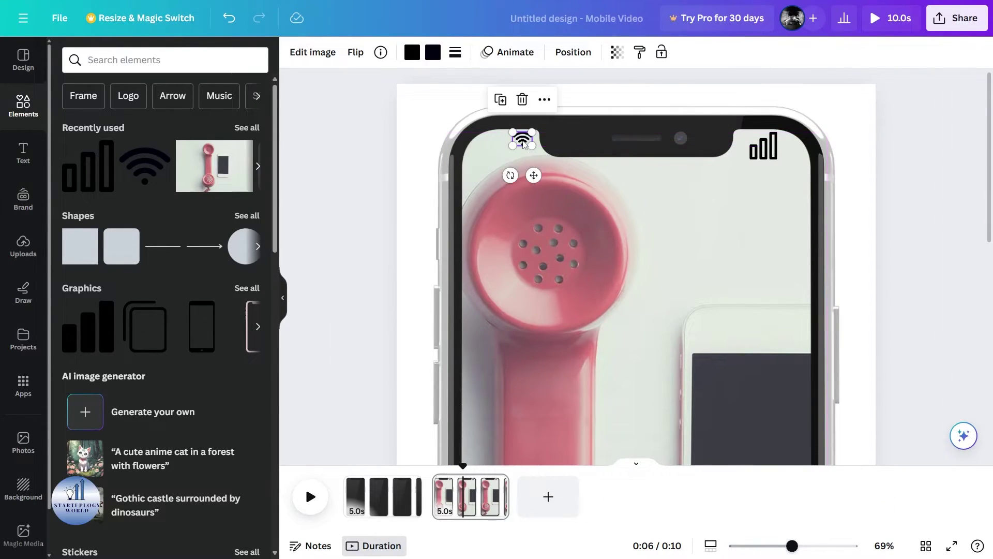
click(141, 61)
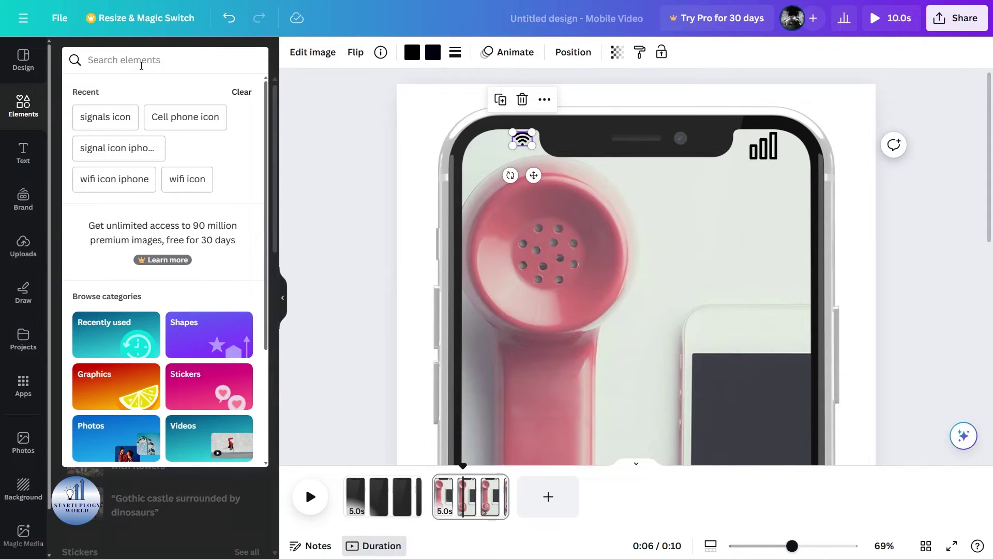
Search 'battery icon' and place a resized black battery graphic on the phone screen.
text(battery icon)
key(Return)
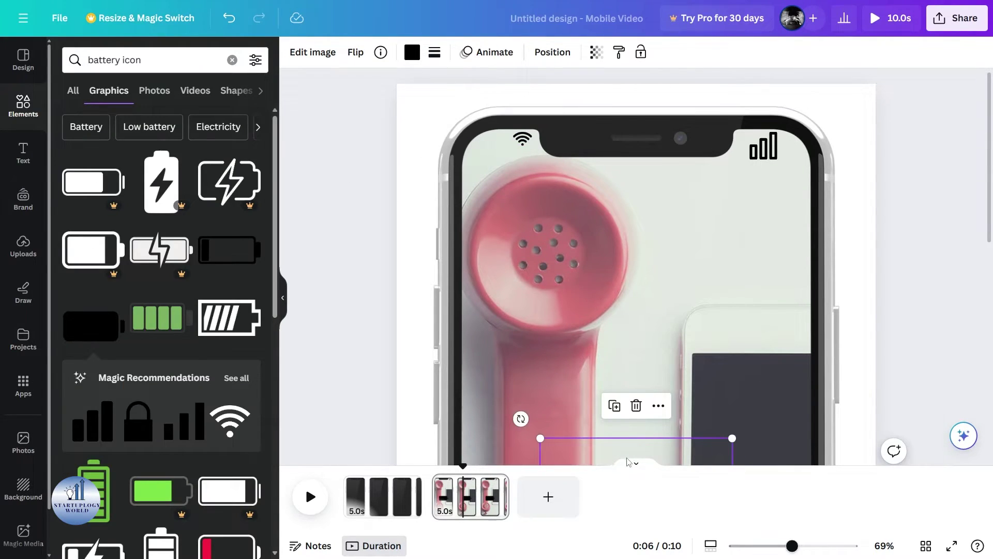
drag(617, 450, 538, 173)
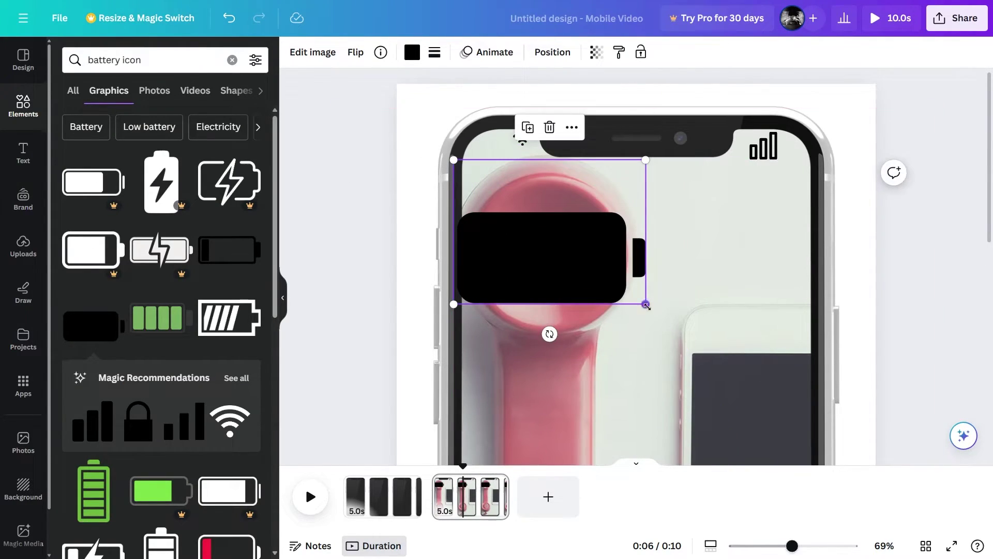
drag(641, 304, 502, 149)
drag(505, 150, 504, 150)
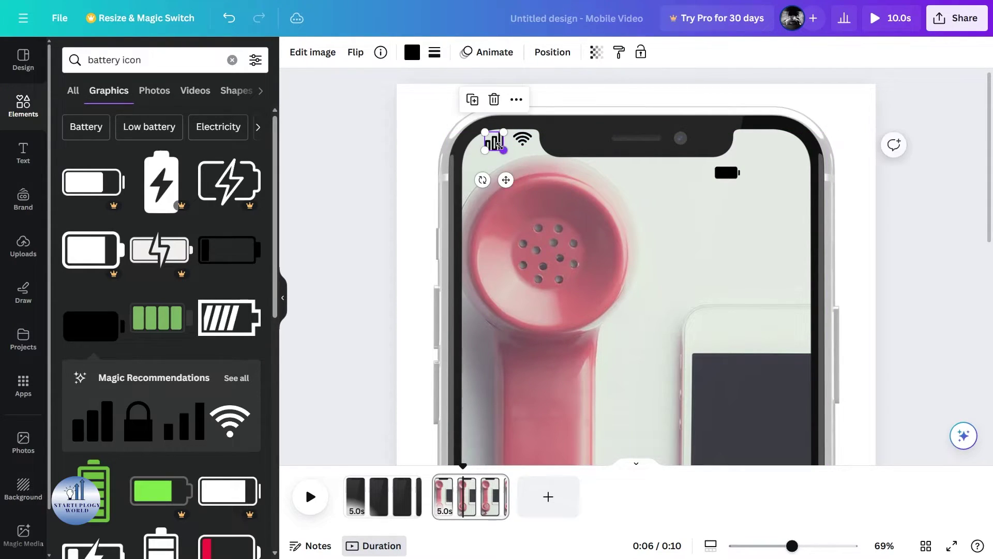
Move the battery to the status bar's top right and line up the status icons.
drag(727, 172, 761, 146)
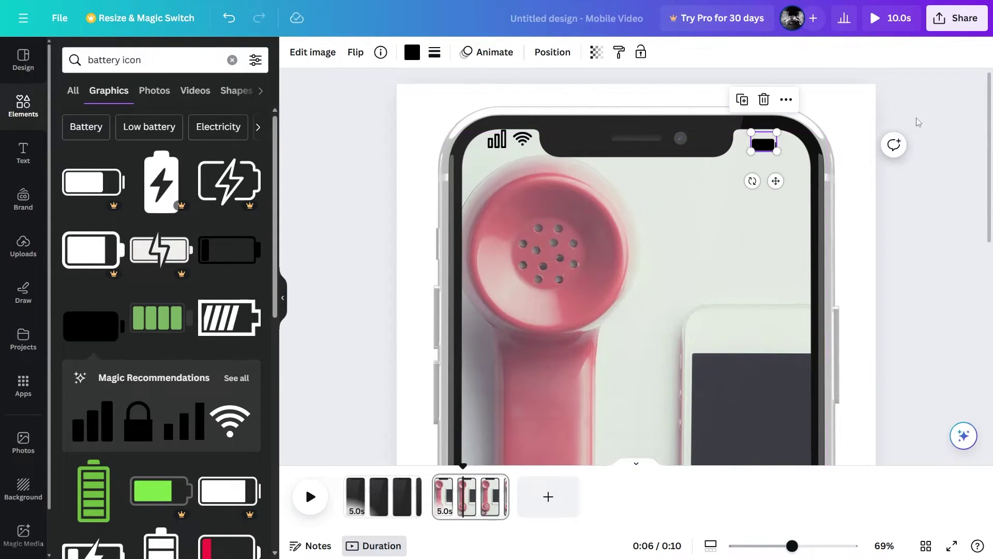
drag(497, 140, 523, 143)
click(763, 145)
click(938, 101)
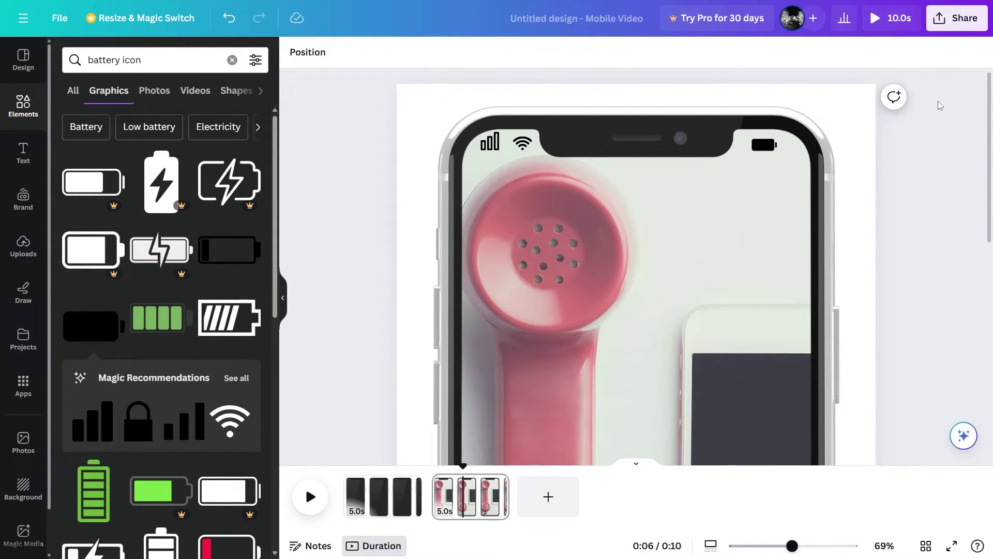
scroll(909, 146, down, 5)
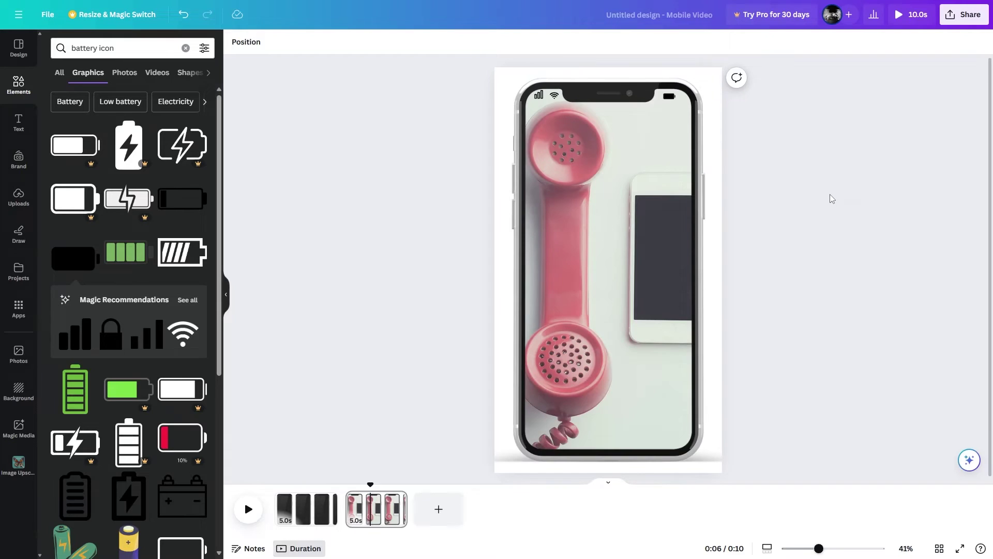
key(ctrl+minus)
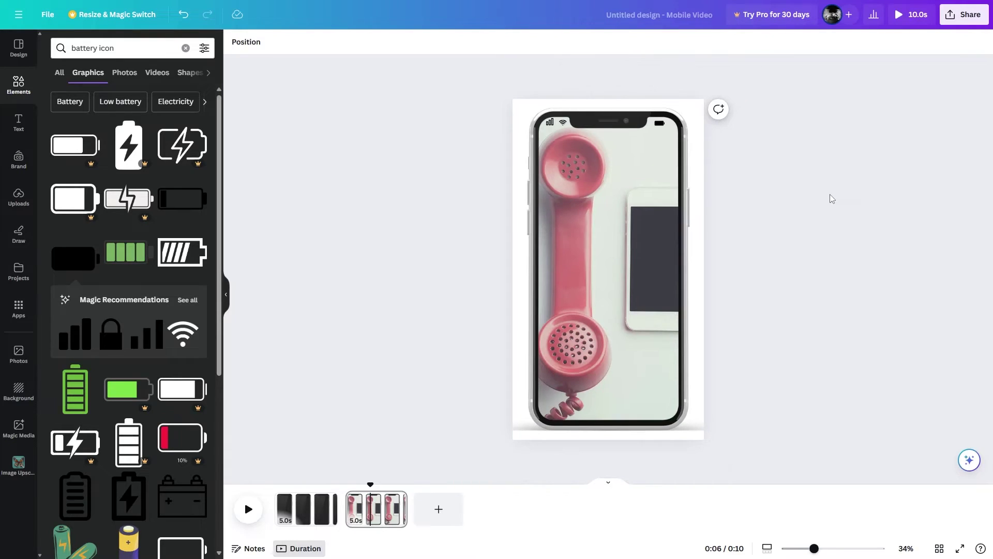
key(ctrl+minus)
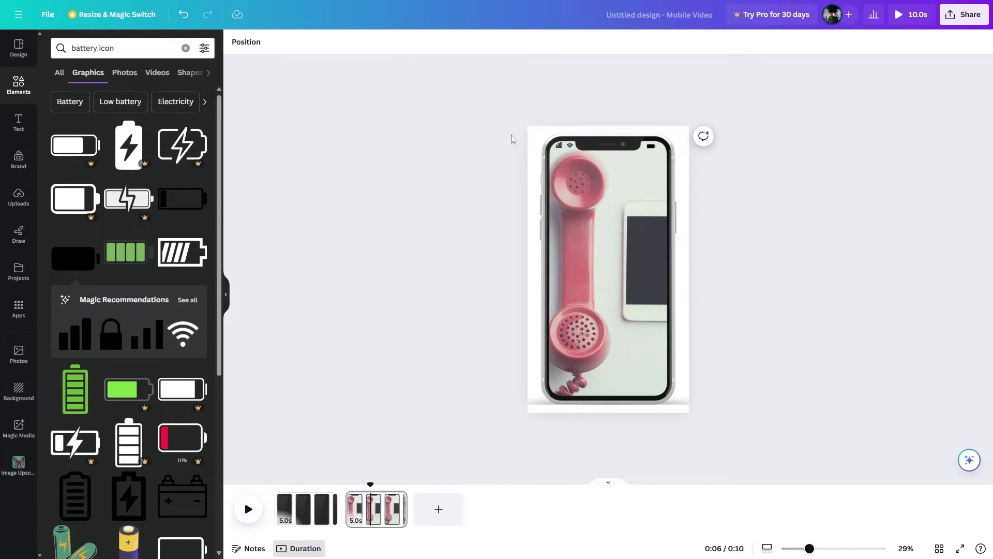
scroll(771, 168, up, 3)
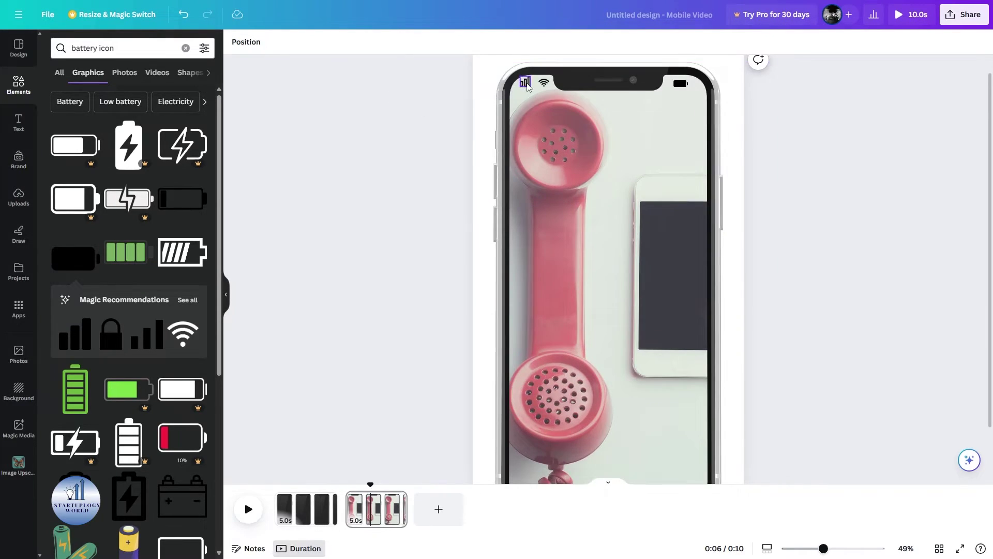
scroll(338, 220, down, 3)
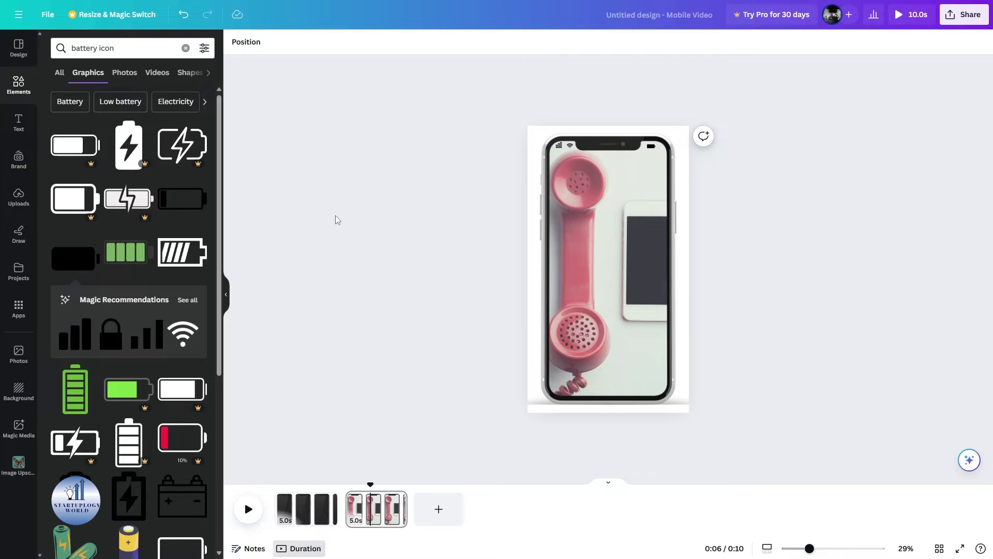
Add a '9:30' heading set in the Montserrat font.
click(18, 123)
click(107, 173)
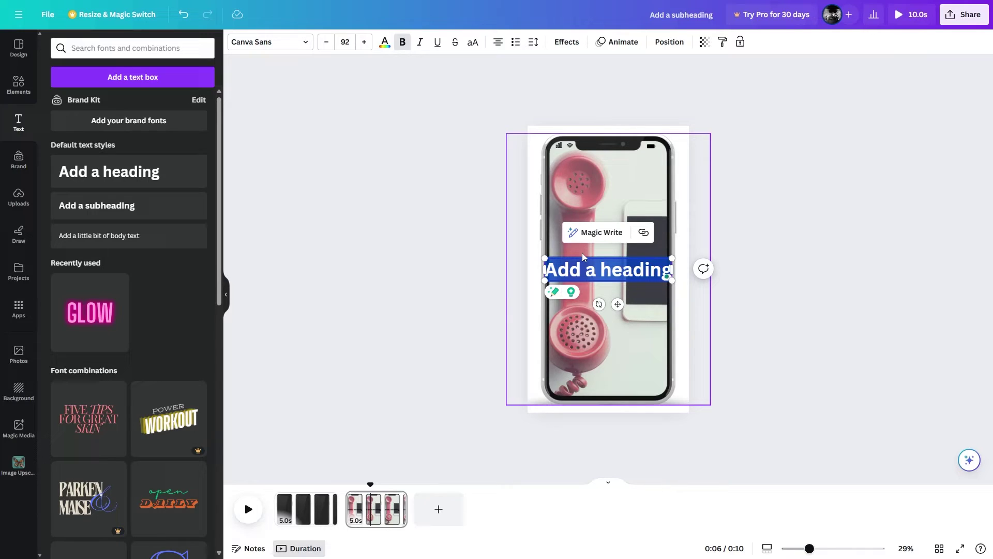
text(9)
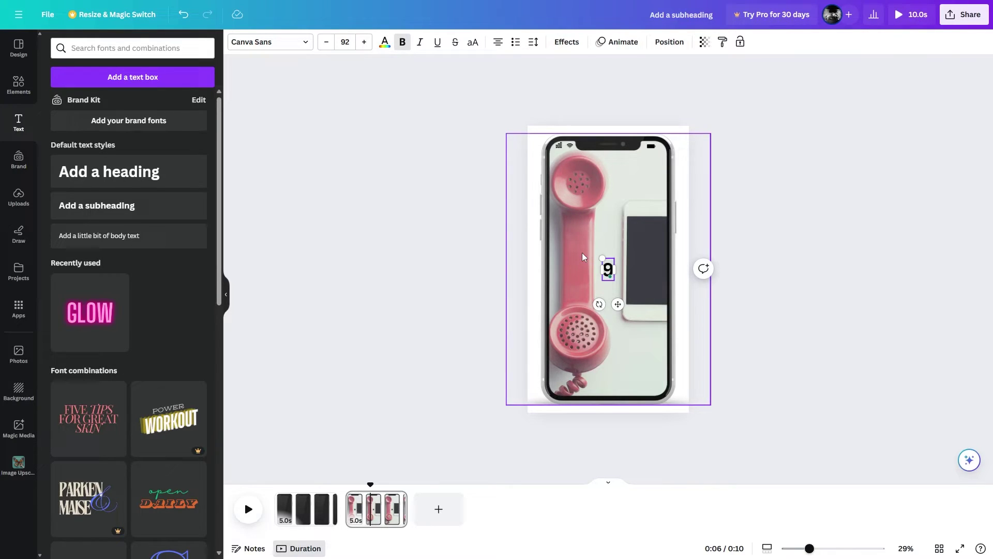
text(:30)
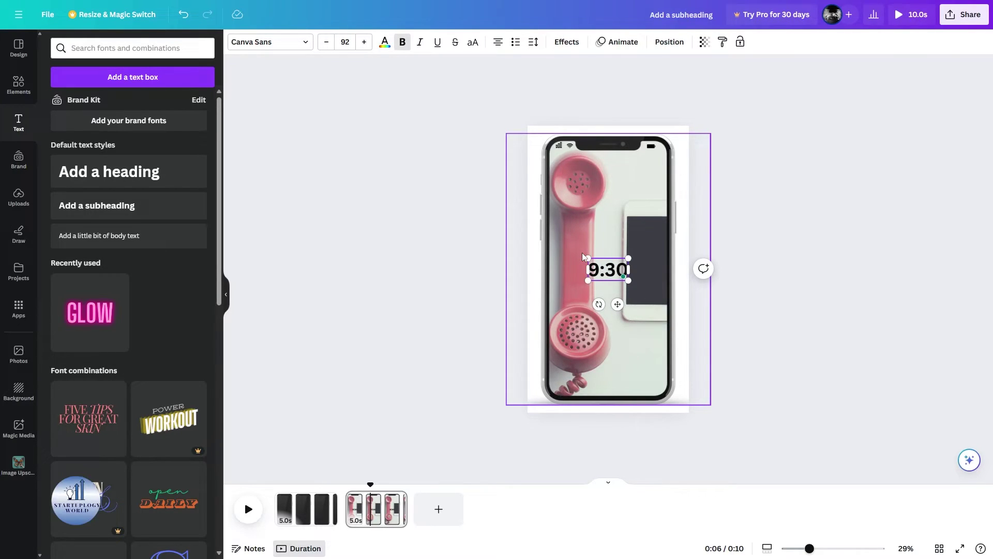
click(279, 42)
click(135, 74)
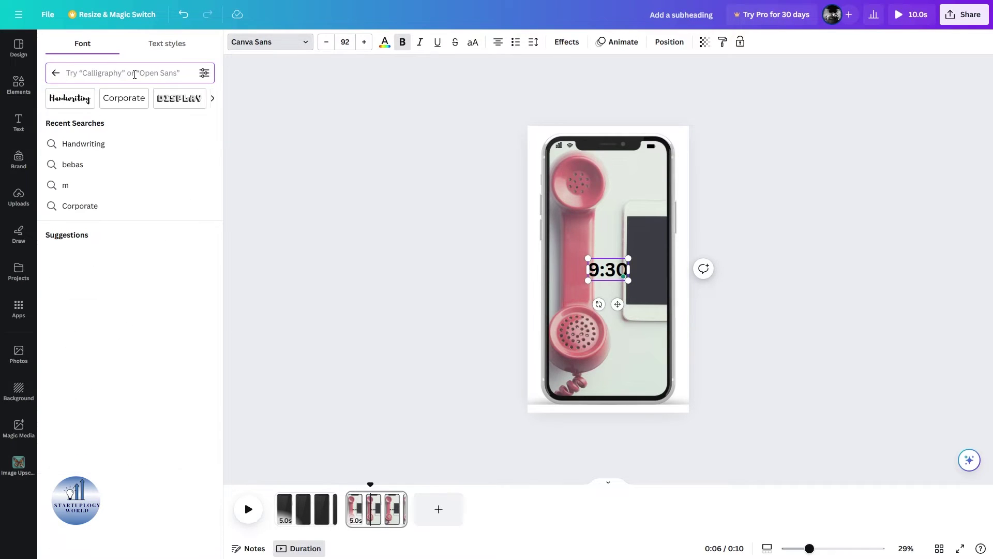
text(mont)
click(84, 151)
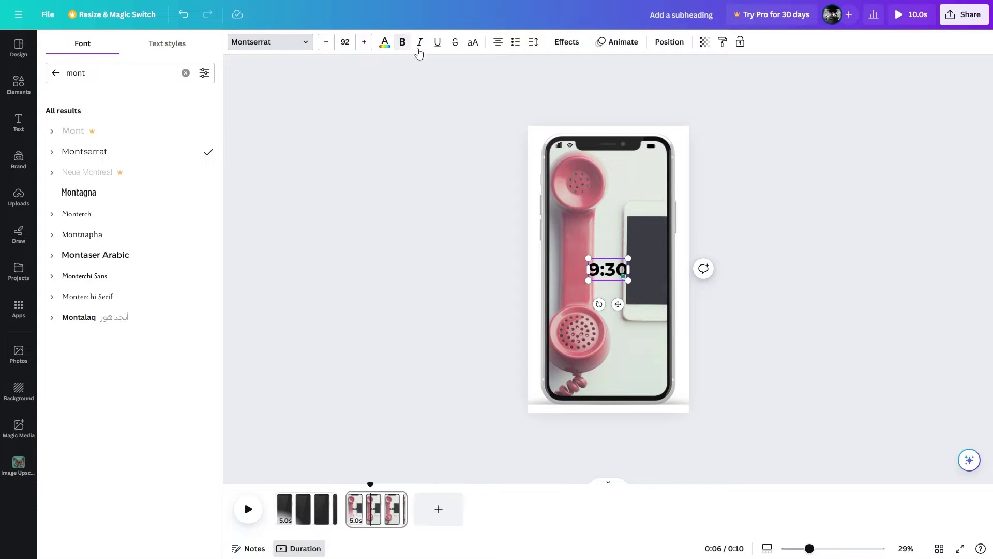
Enlarge the 9:30 clock to size 195, remove bold, and move it near the screen top.
drag(629, 280, 624, 249)
click(651, 274)
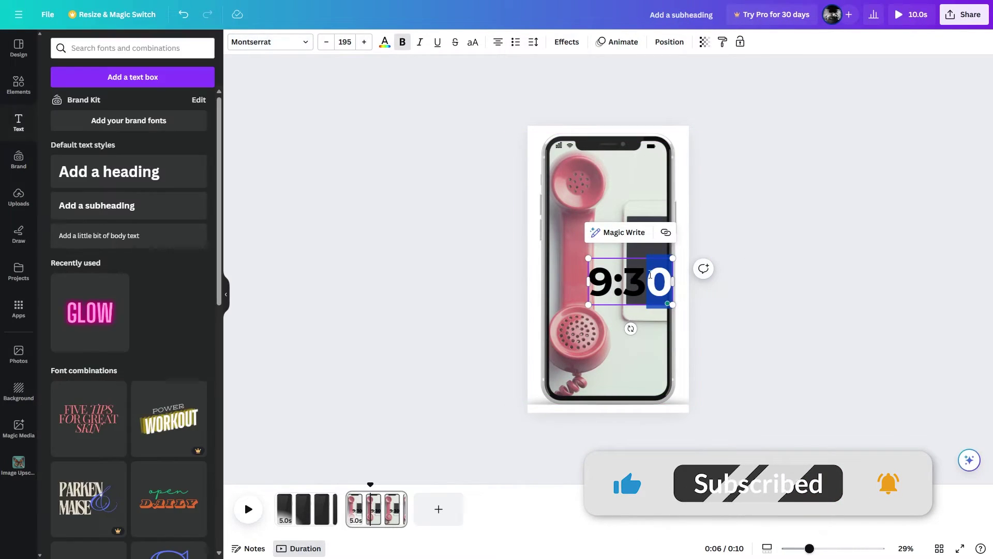
click(765, 236)
click(635, 275)
click(636, 275)
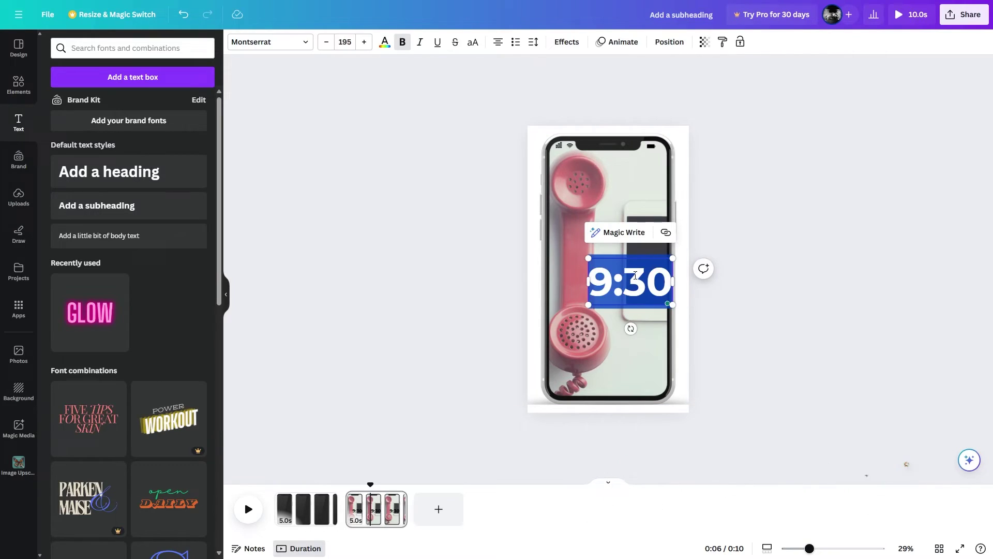
click(397, 47)
click(805, 197)
drag(623, 282, 608, 207)
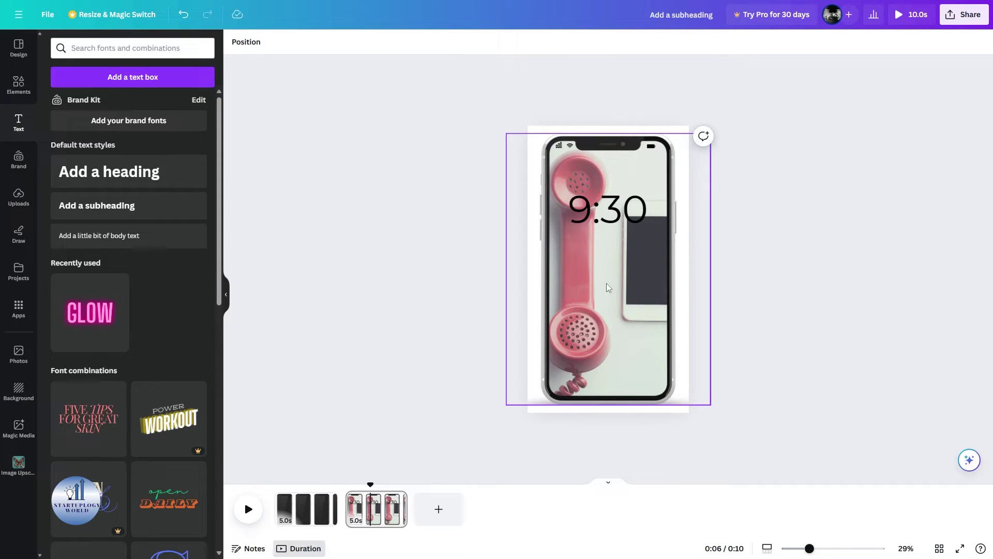
Add a rounded square shape, stretch it into a wide rectangle, and centre it horizontally on the page.
click(15, 89)
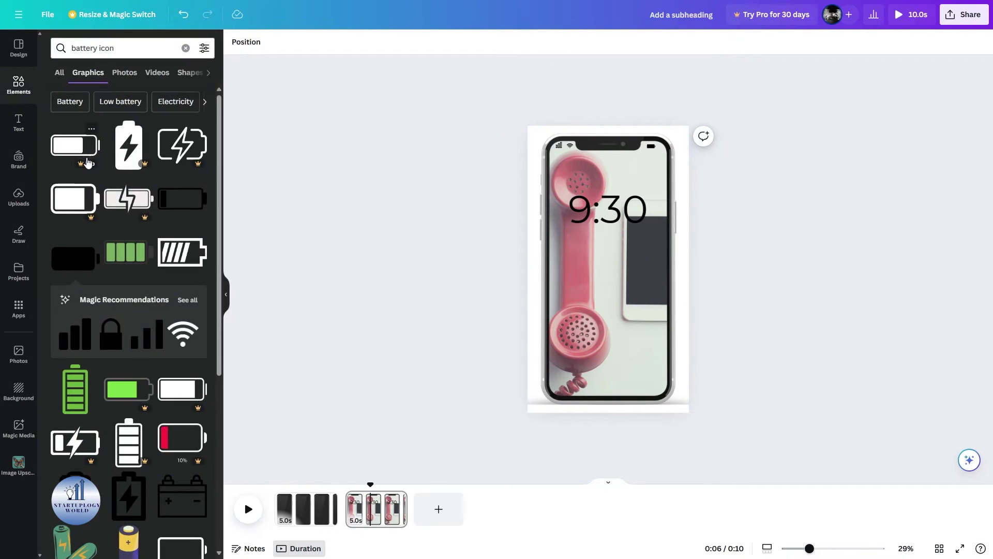
click(60, 76)
click(186, 48)
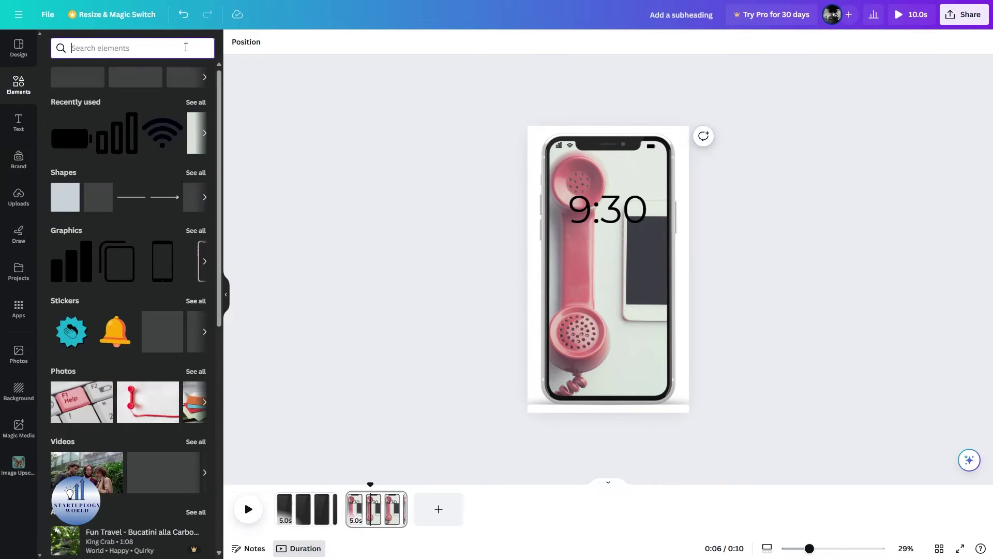
click(98, 198)
drag(583, 245, 559, 257)
drag(632, 294, 655, 307)
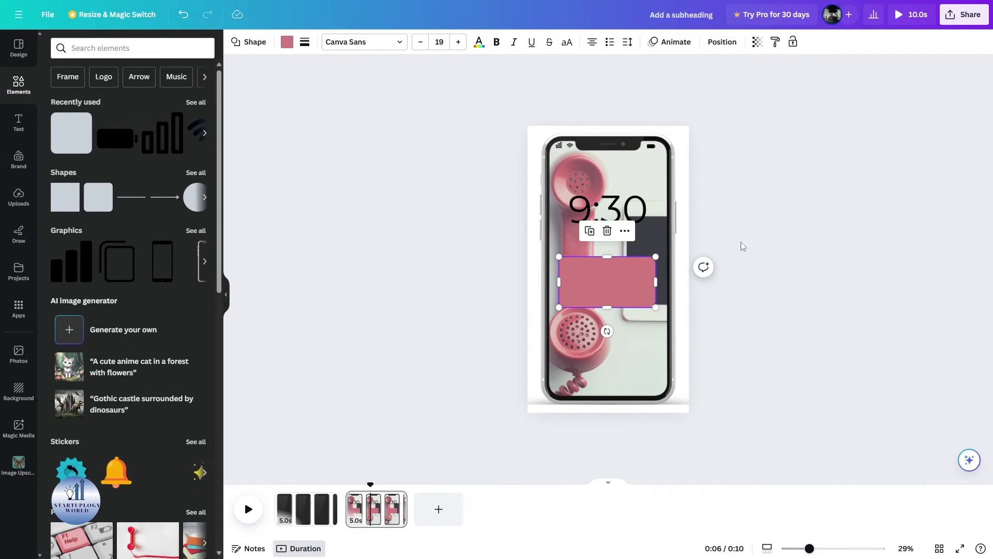
right_click(613, 277)
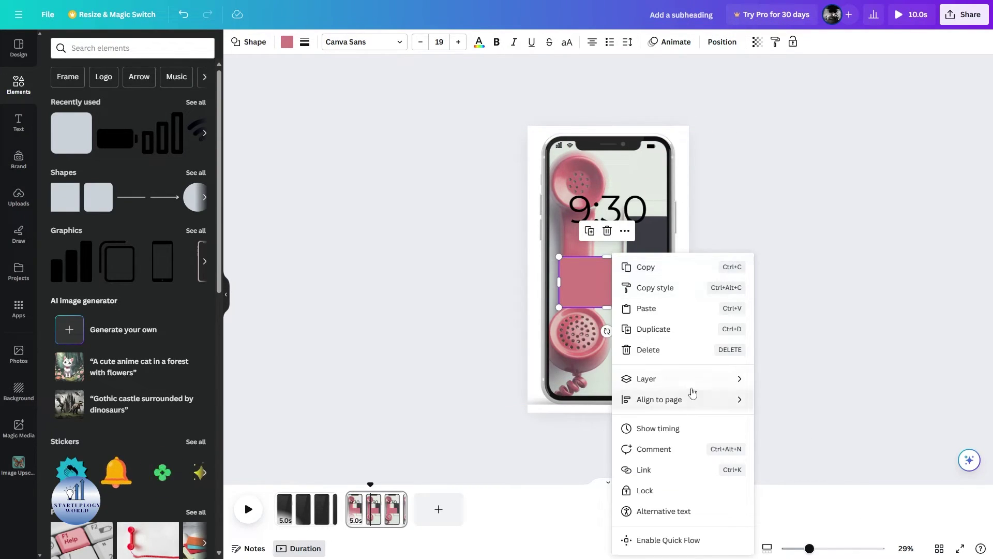
mouse_move(693, 399)
click(807, 421)
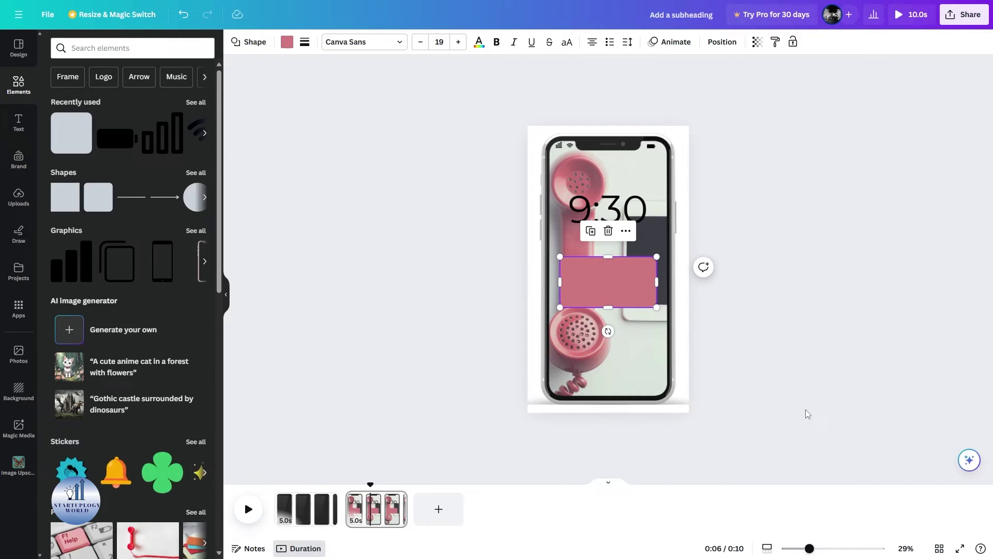
Change the rectangle's fill colour to dark grey.
click(827, 224)
click(646, 281)
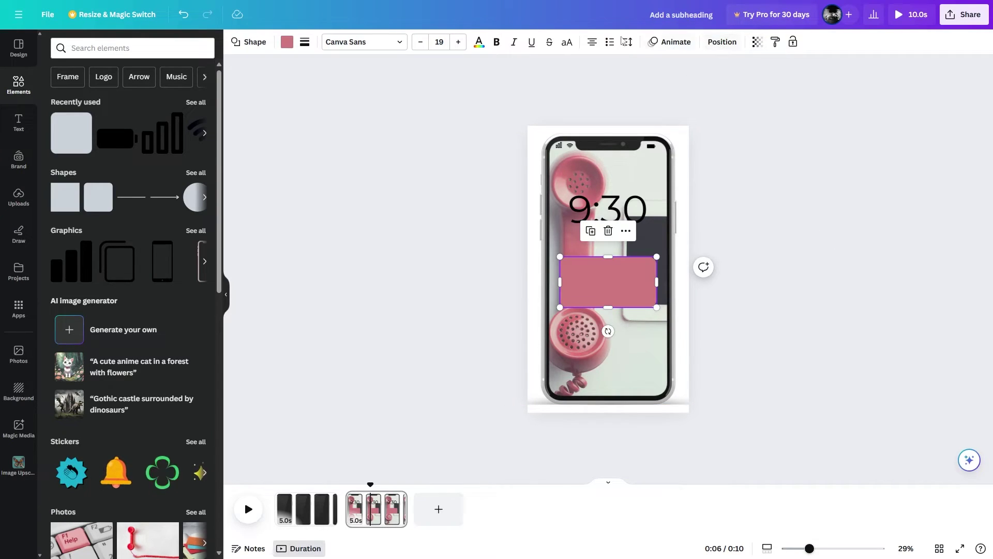
click(288, 42)
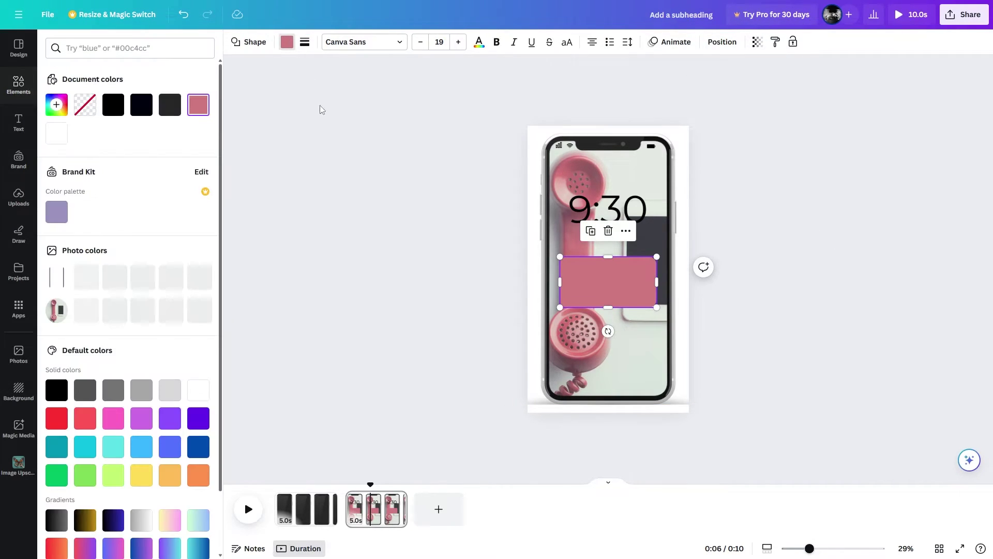
click(58, 392)
click(57, 111)
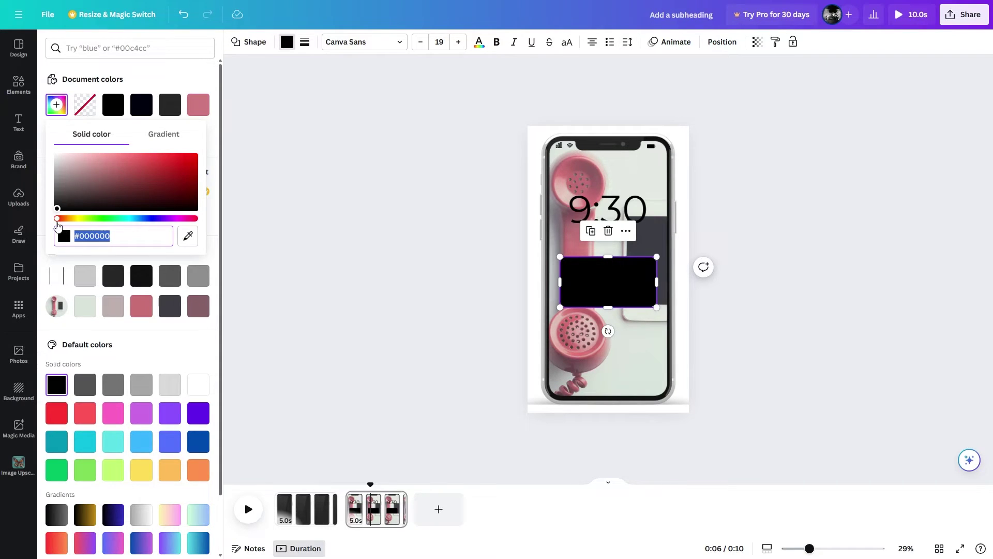
drag(57, 210, 56, 195)
click(589, 271)
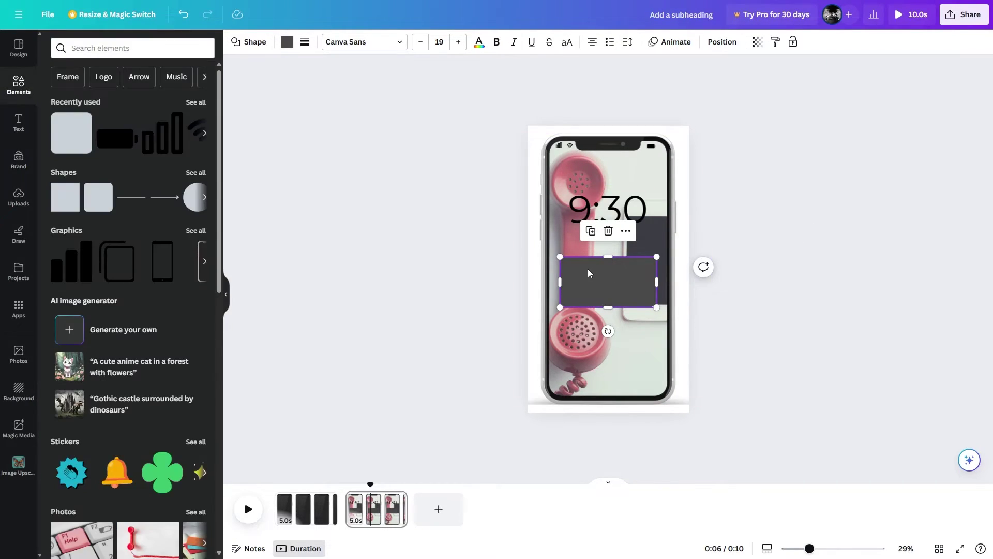
Set the rectangle's transparency to 75.
click(758, 42)
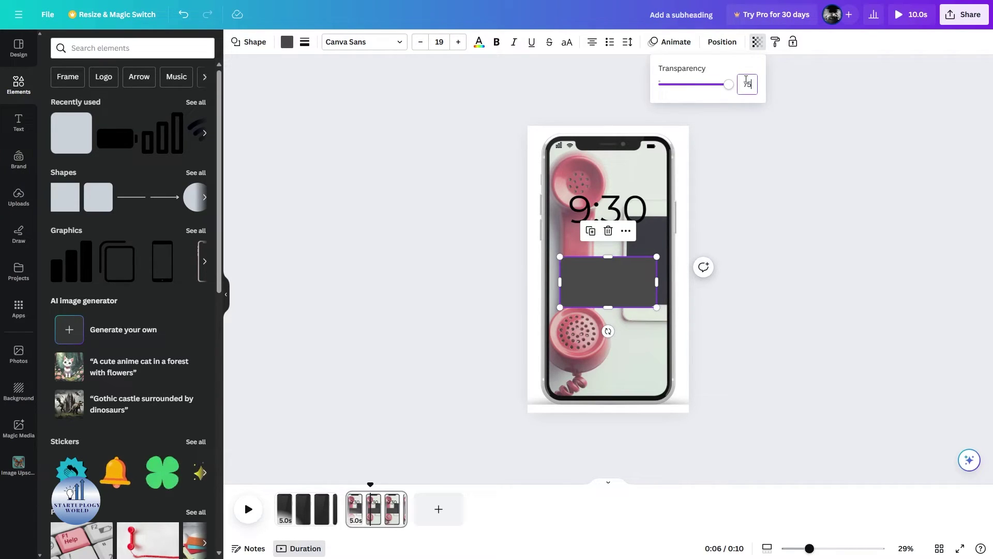
text(75)
key(Return)
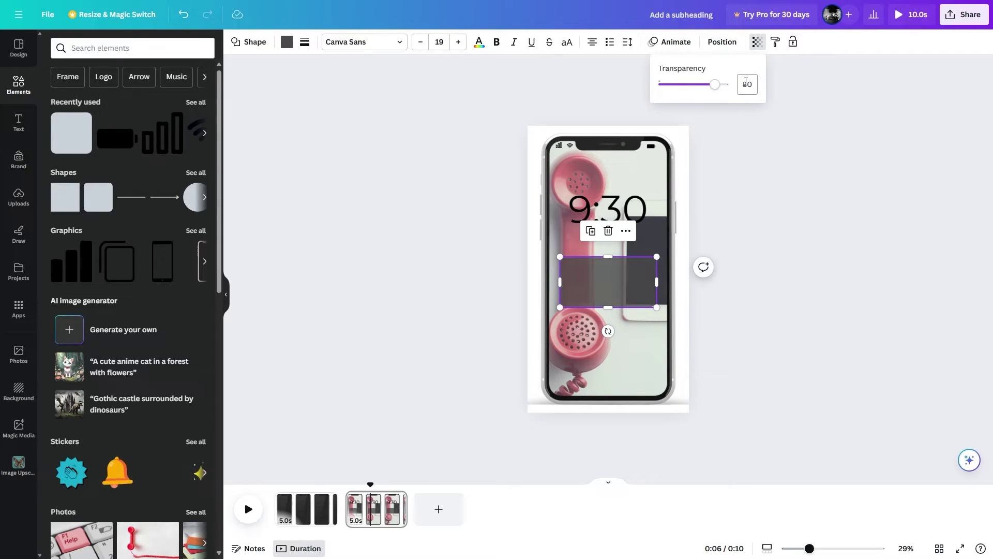
key(Escape)
key(Escape)
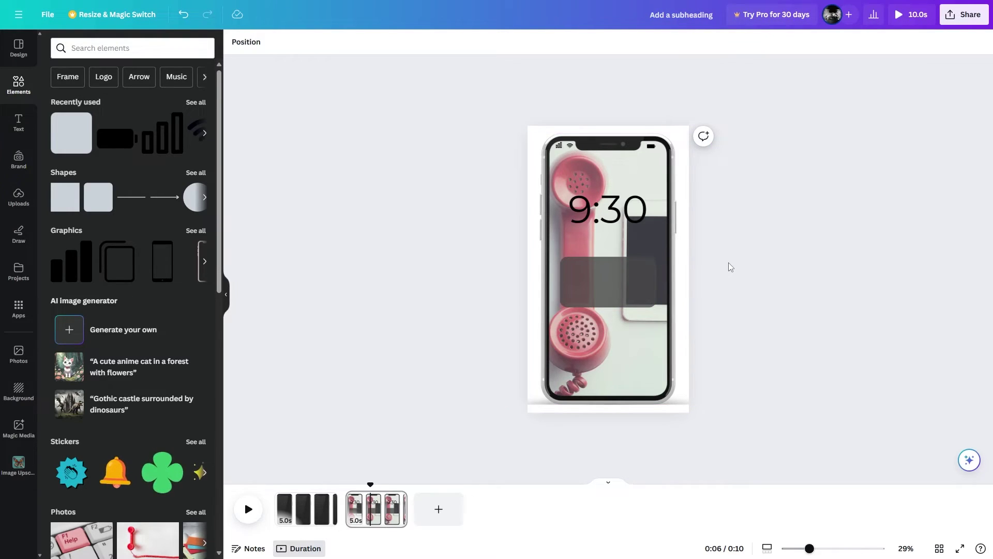
Search elements for 'messa' and place the black speech-bubble icon on the phone screen.
click(103, 48)
text(messa)
click(111, 106)
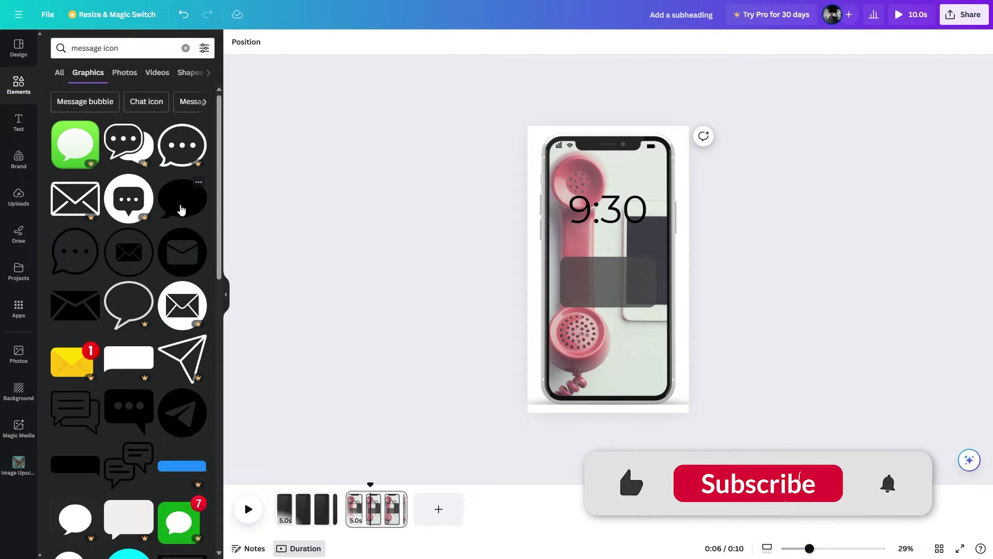
drag(197, 201, 615, 303)
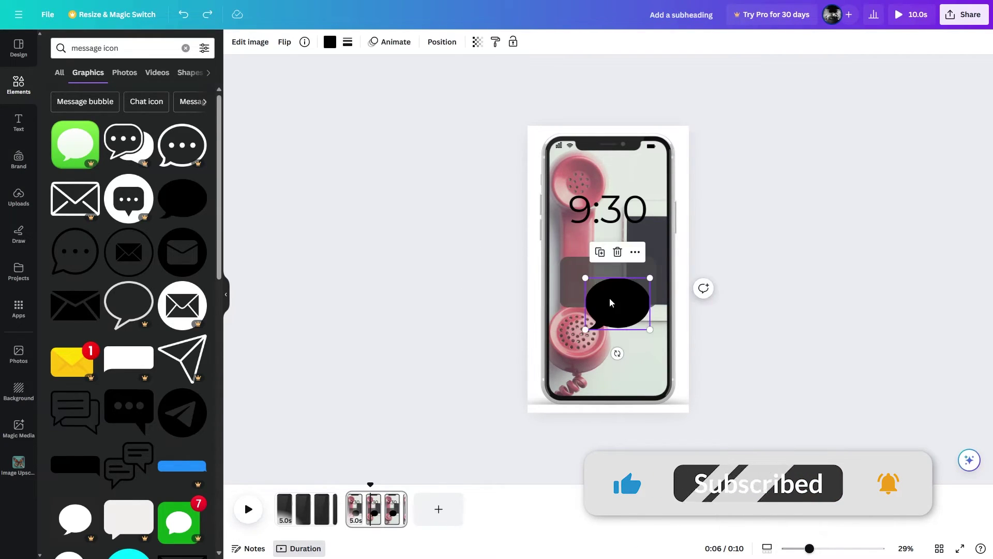
Flip the speech bubble horizontally, shrink it, and make it white.
click(284, 42)
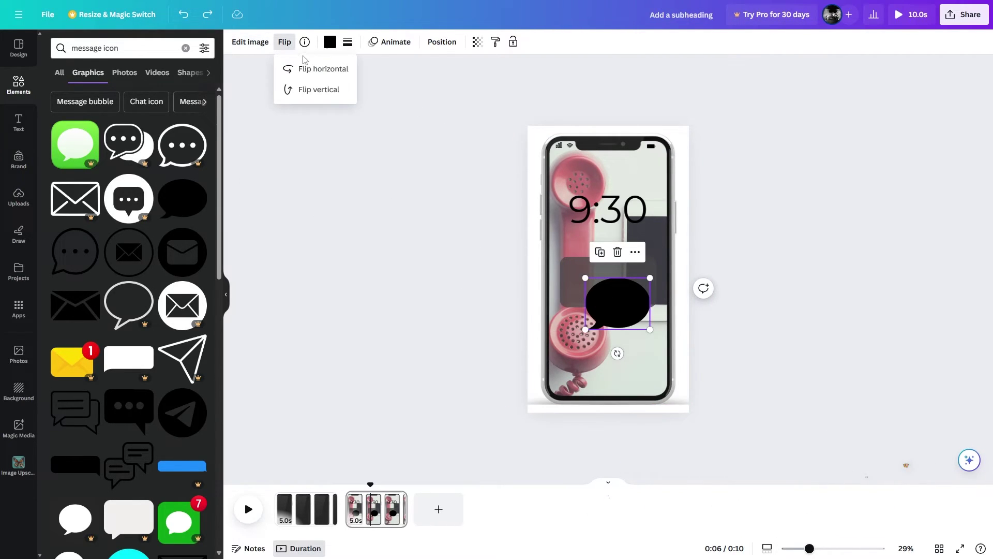
click(319, 78)
drag(650, 329, 579, 269)
click(330, 41)
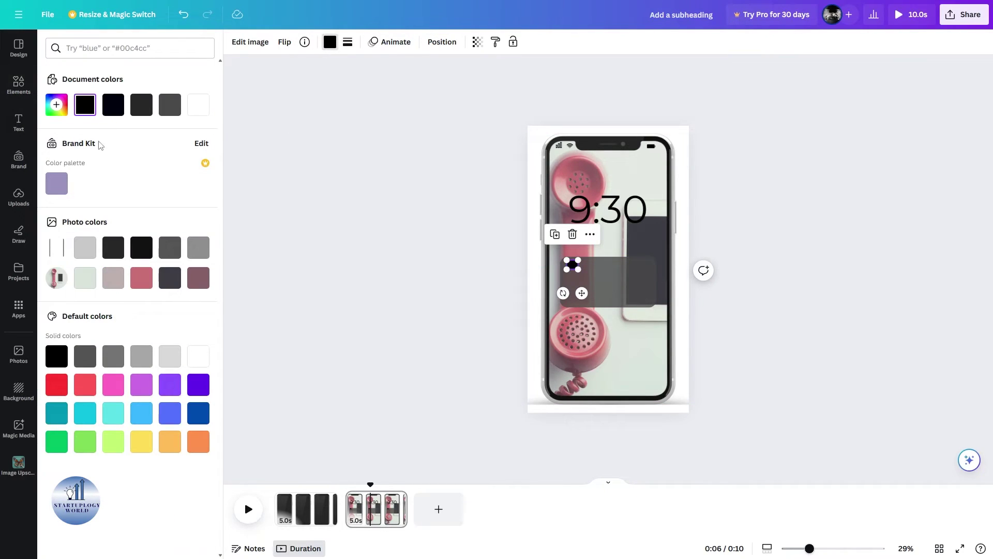
key(Escape)
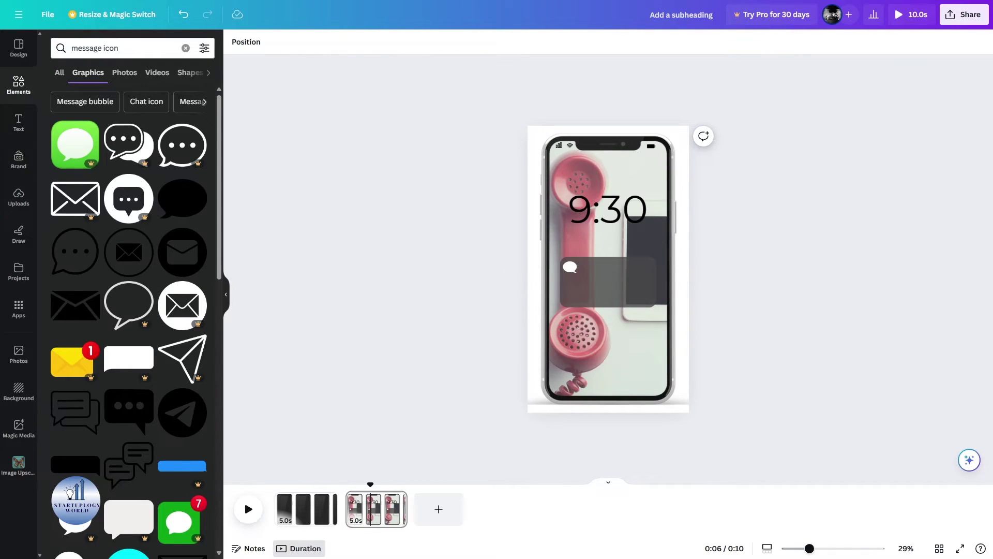
click(17, 114)
Add a white 'Message' subheading beside the bubble in the Montserrat font.
drag(129, 212, 611, 285)
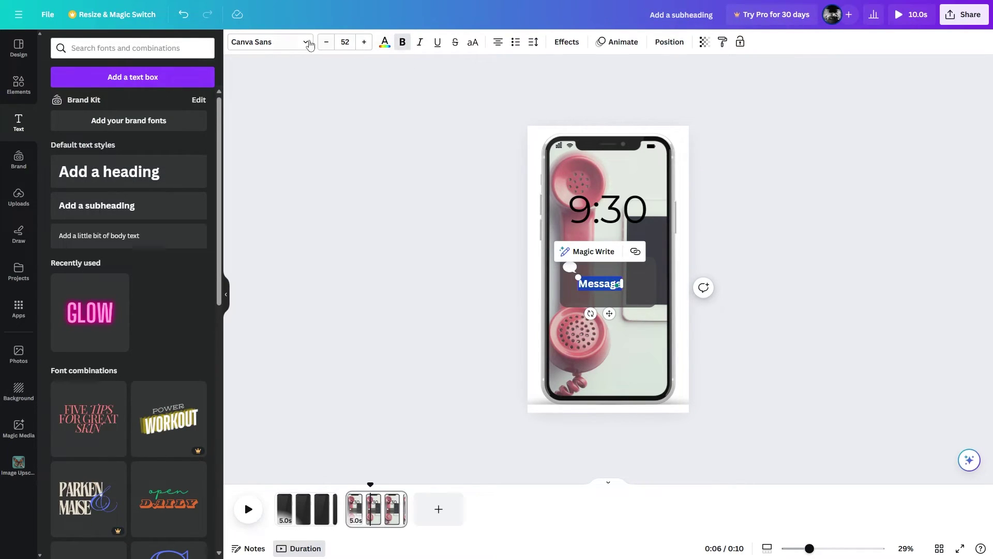
click(385, 41)
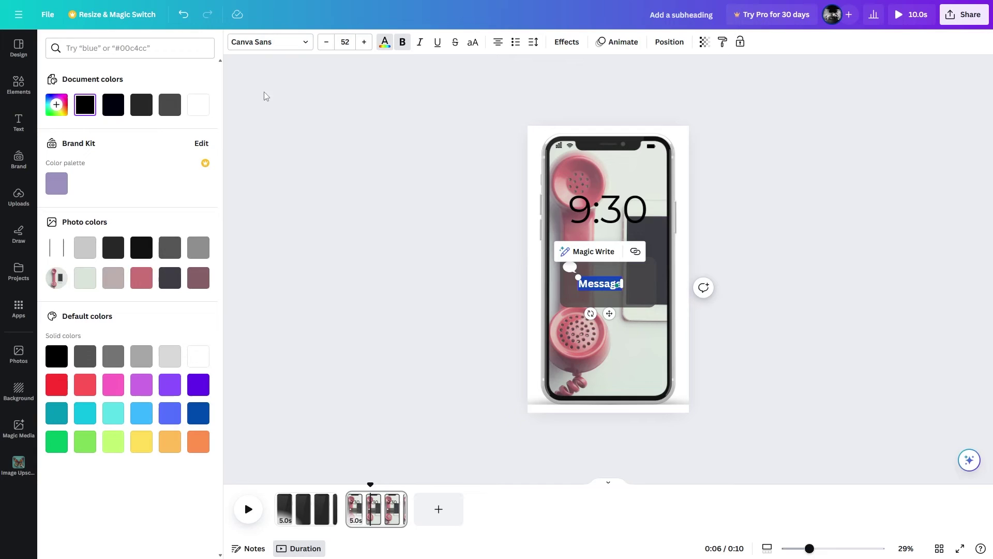
click(204, 111)
click(383, 150)
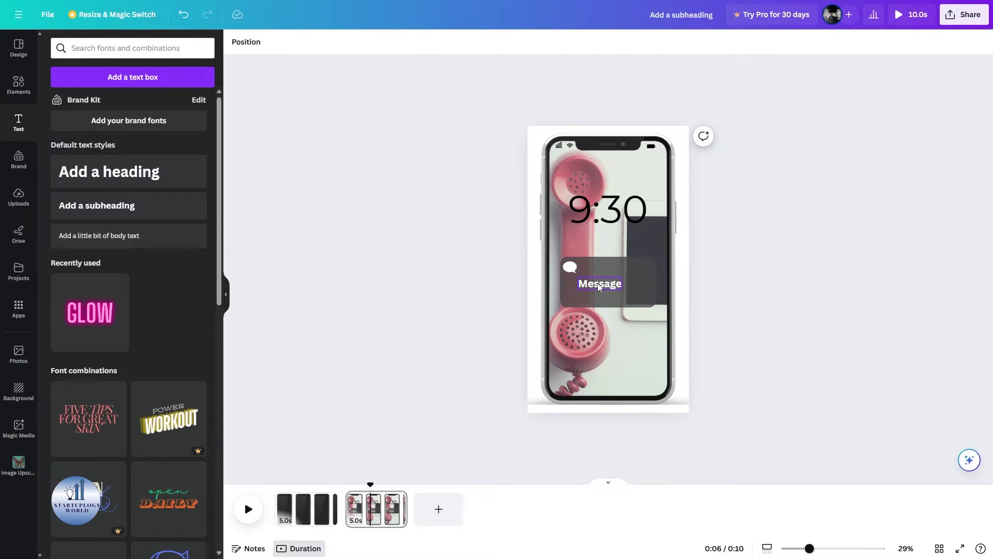
click(598, 283)
double_click(597, 283)
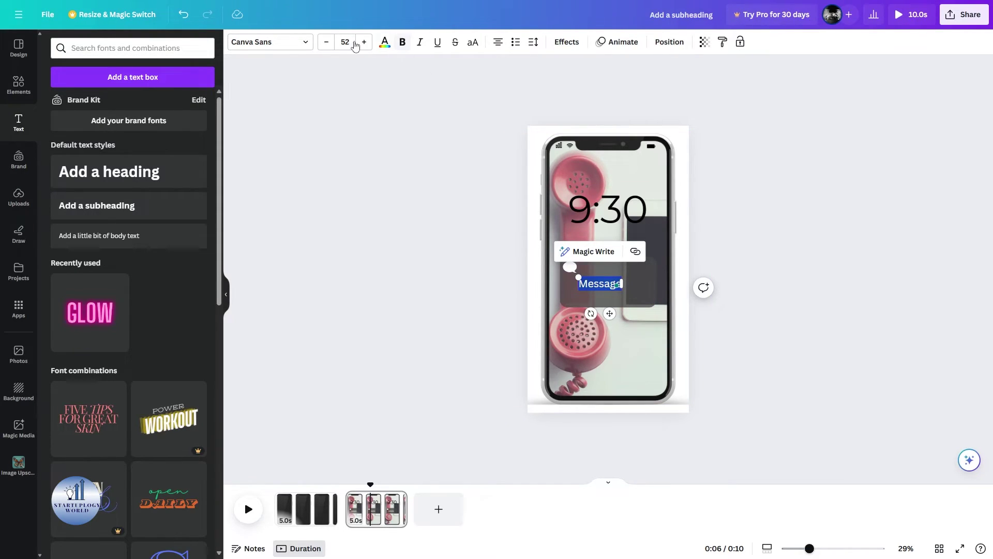
click(262, 43)
click(88, 151)
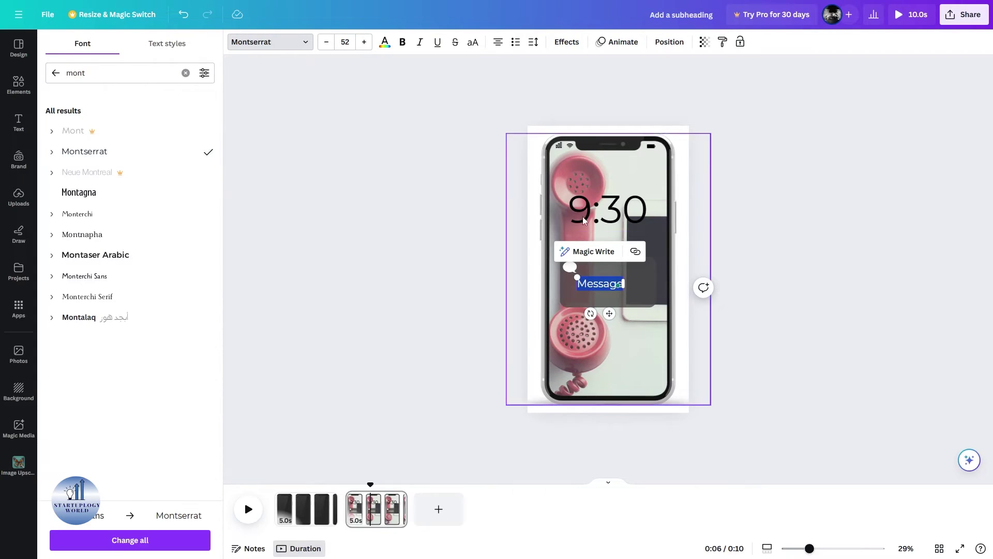
Select the bubble and Message label together, nudge them down, and shrink them slightly.
click(723, 261)
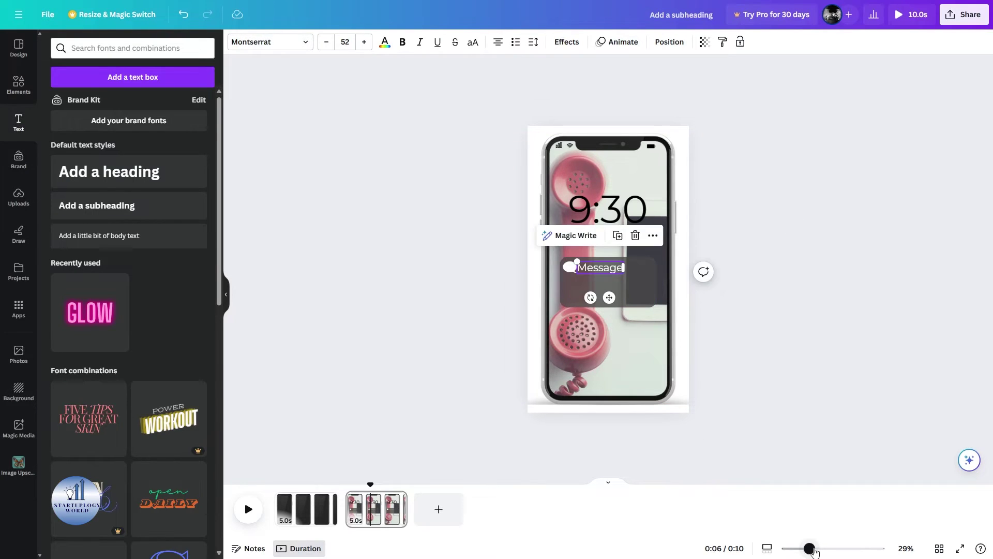
drag(813, 548, 841, 549)
click(967, 292)
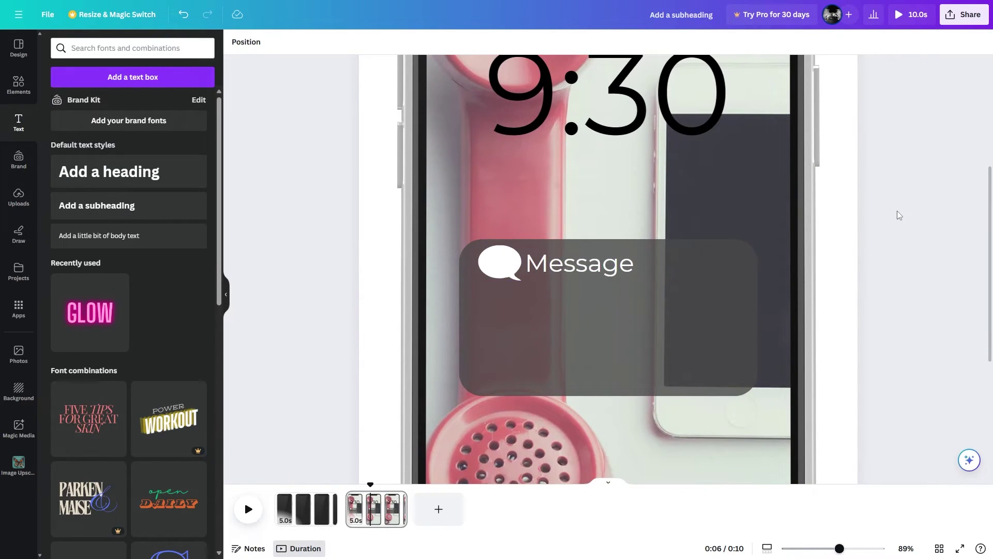
scroll(898, 214, down, 5)
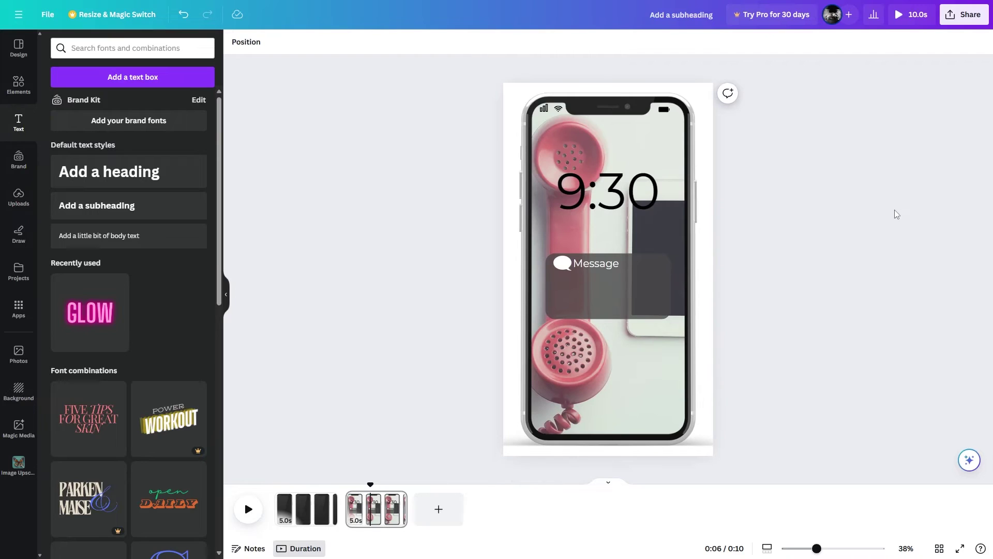
scroll(669, 272, up, 6)
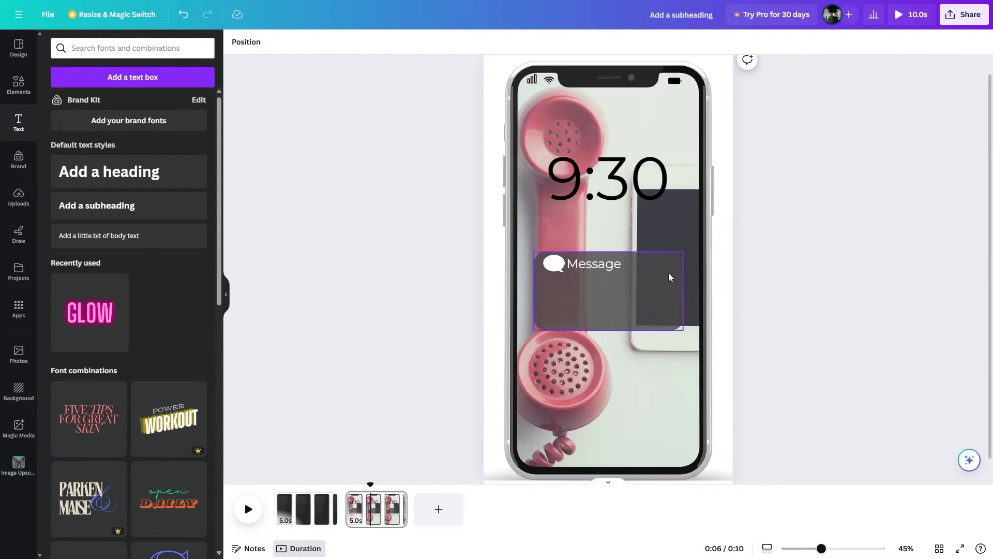
click(477, 251)
shift+click(573, 252)
drag(574, 253, 573, 267)
drag(639, 288, 589, 276)
click(917, 227)
scroll(879, 214, down, 5)
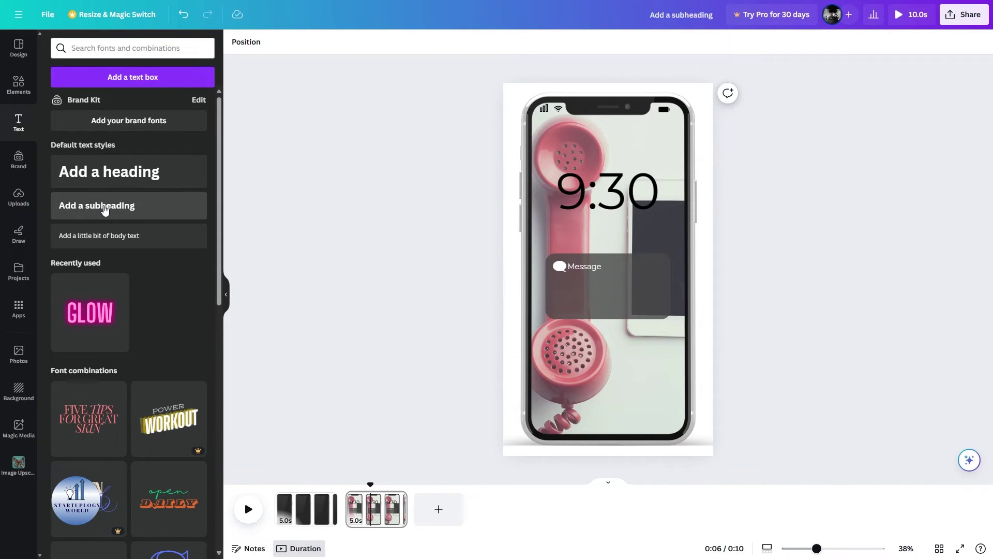
Add a subheading box, paste the quote 'Don't overdo it if you like… like clouds', and unbold it.
drag(104, 208, 594, 287)
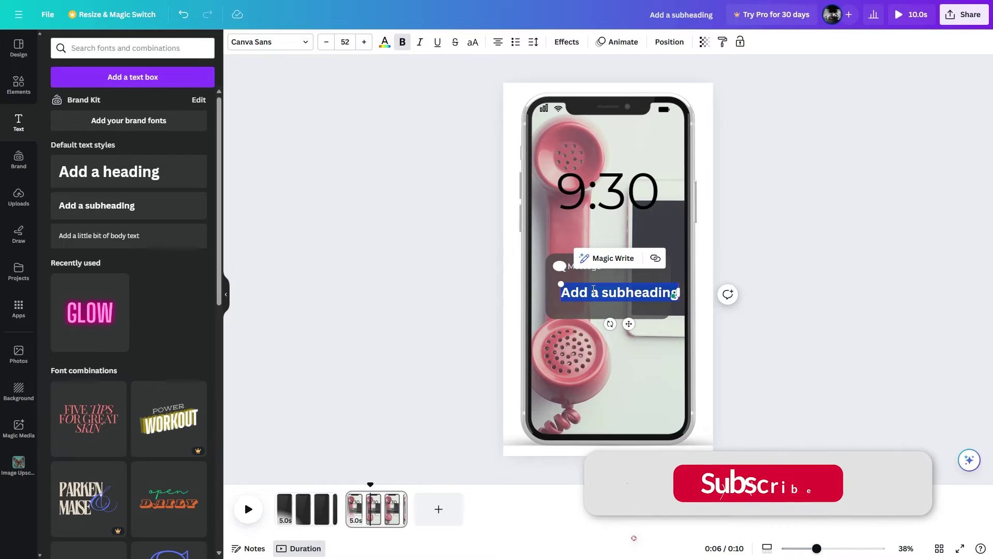
key(Escape)
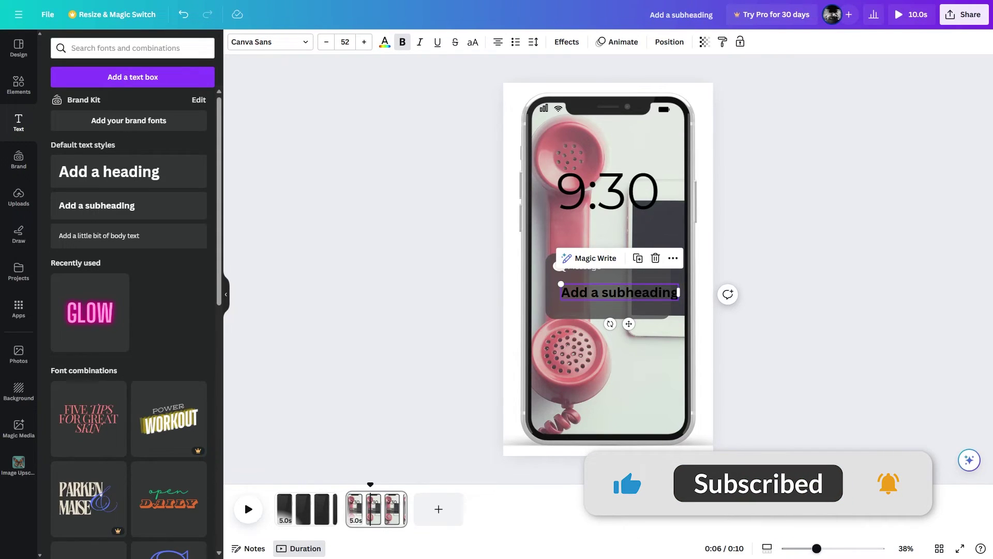
double_click(616, 294)
text(Don't overdo it if you like, Even if it's sad don't overdo it. Because feelings always come and go like clouds)
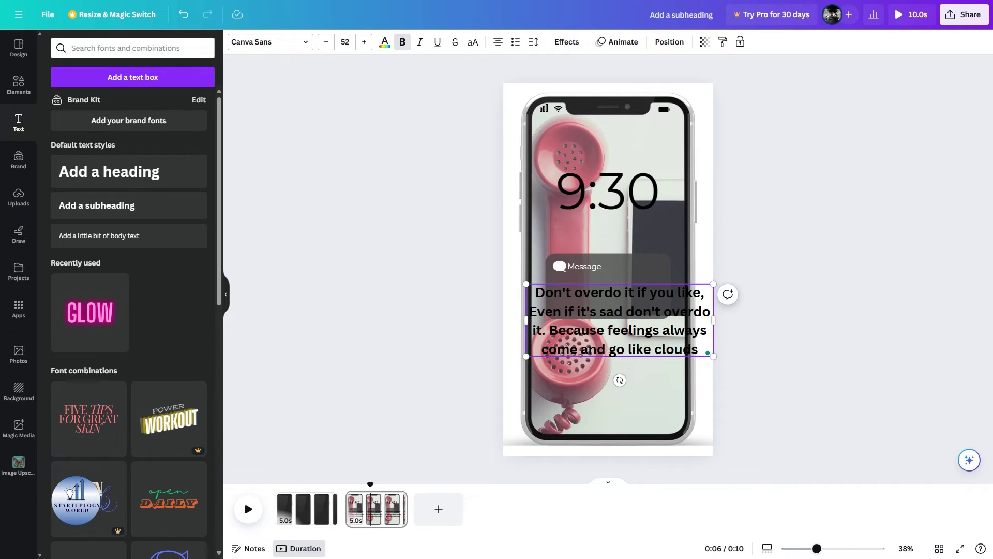
key(ctrl+a)
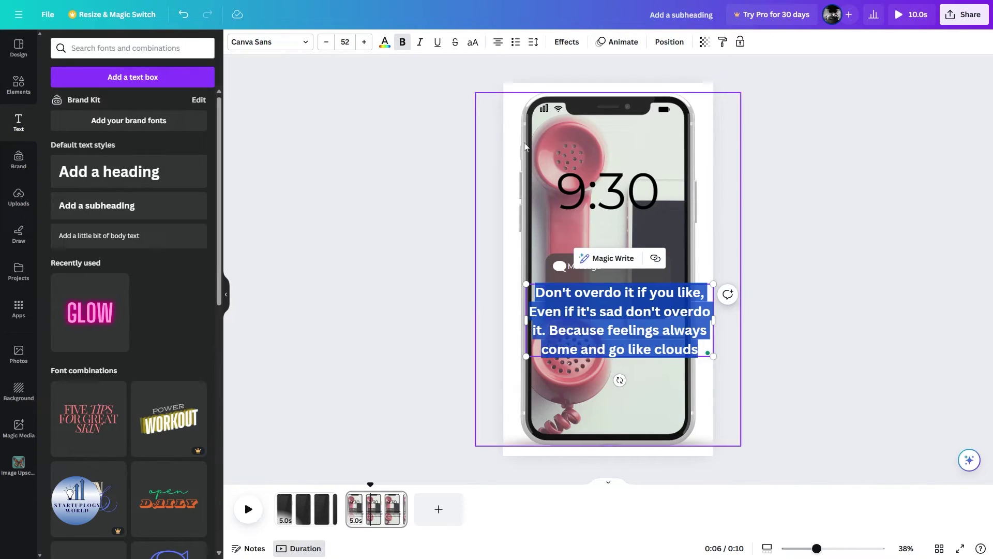
click(403, 45)
Make the quote white Montserrat, shrink it, and move it beneath the Message label.
click(384, 43)
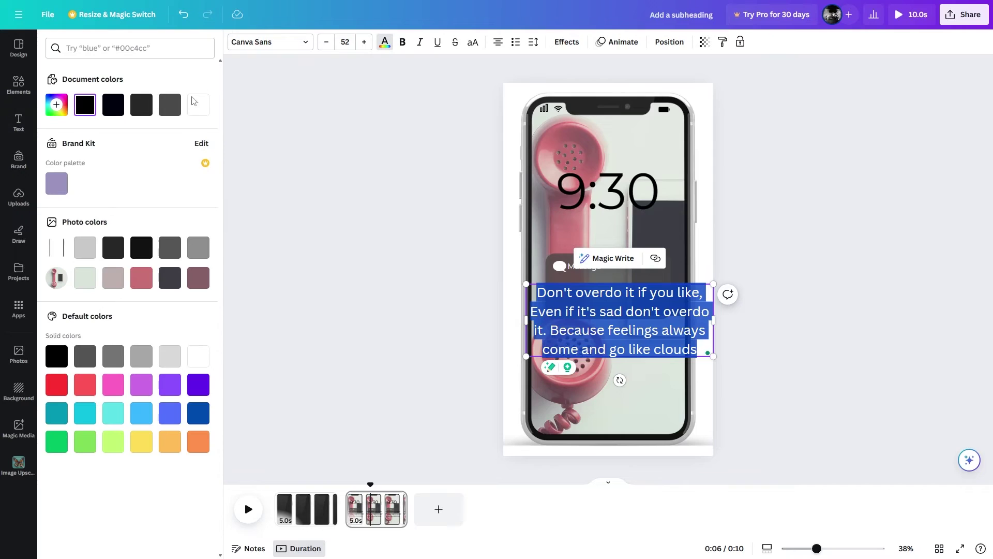
click(269, 44)
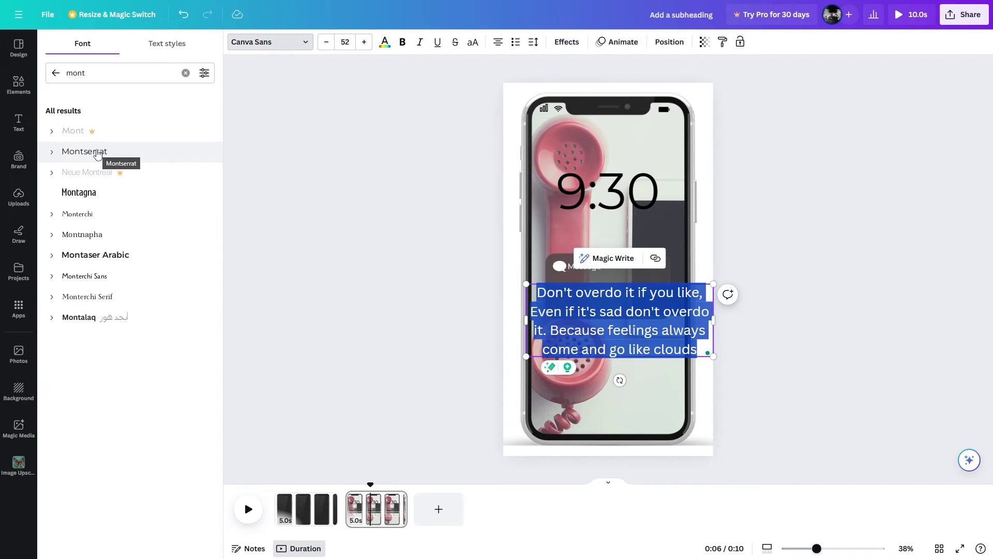
click(85, 151)
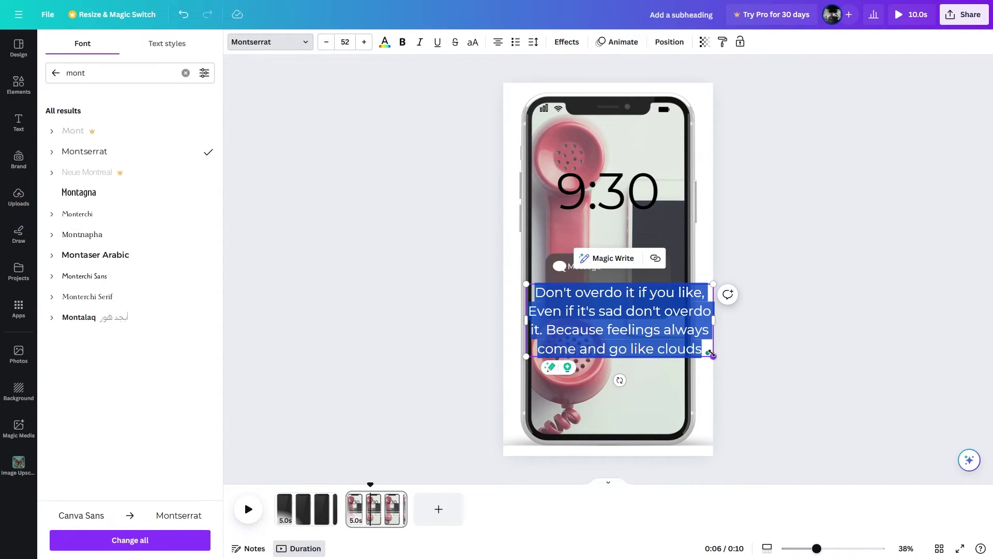
drag(713, 355, 617, 319)
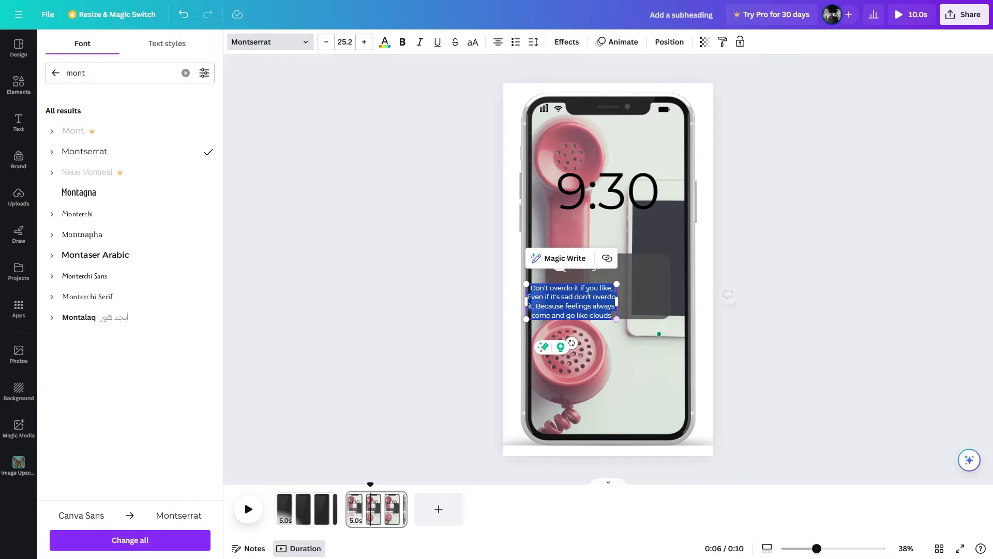
click(802, 254)
click(717, 276)
drag(594, 300, 630, 293)
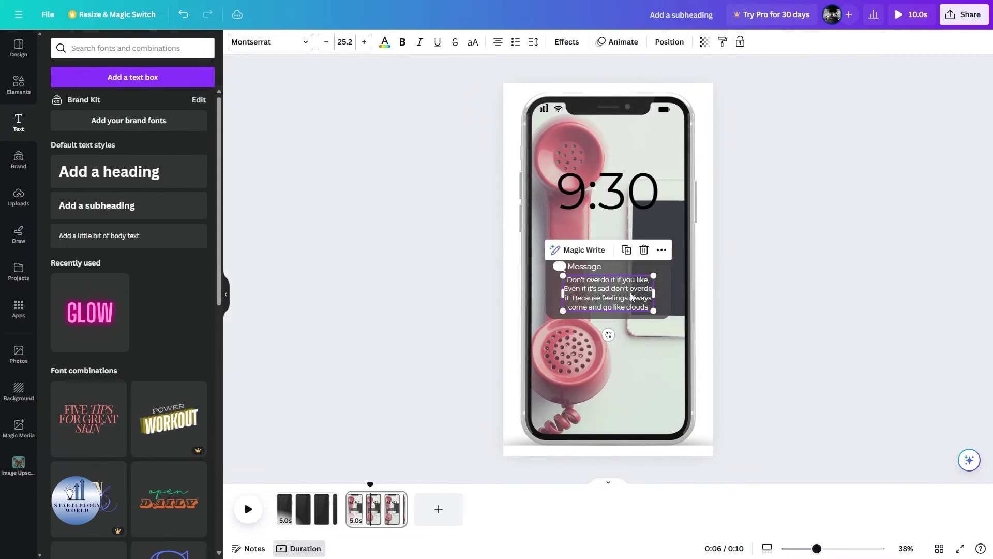
click(831, 240)
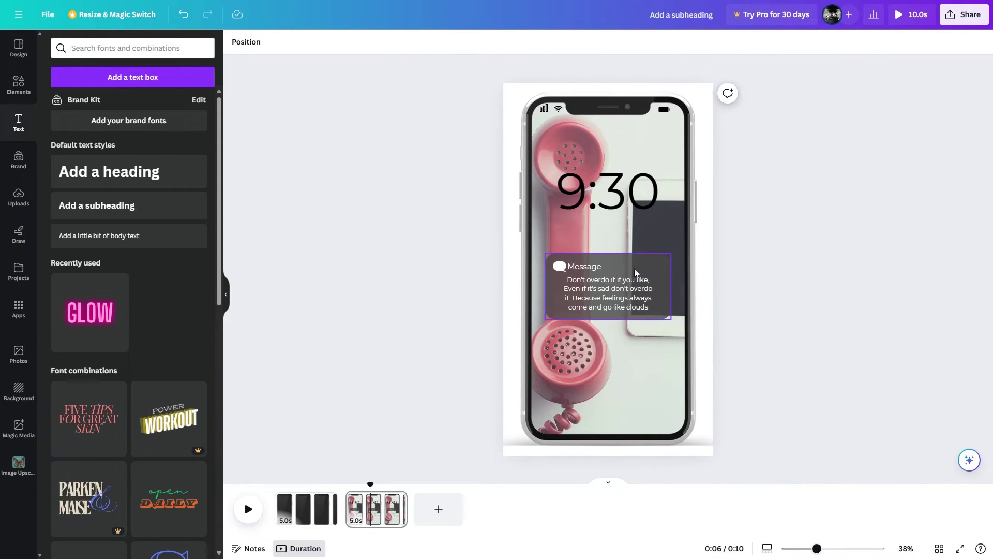
click(19, 87)
Add a thin white divider line across the notification box under Message.
click(185, 47)
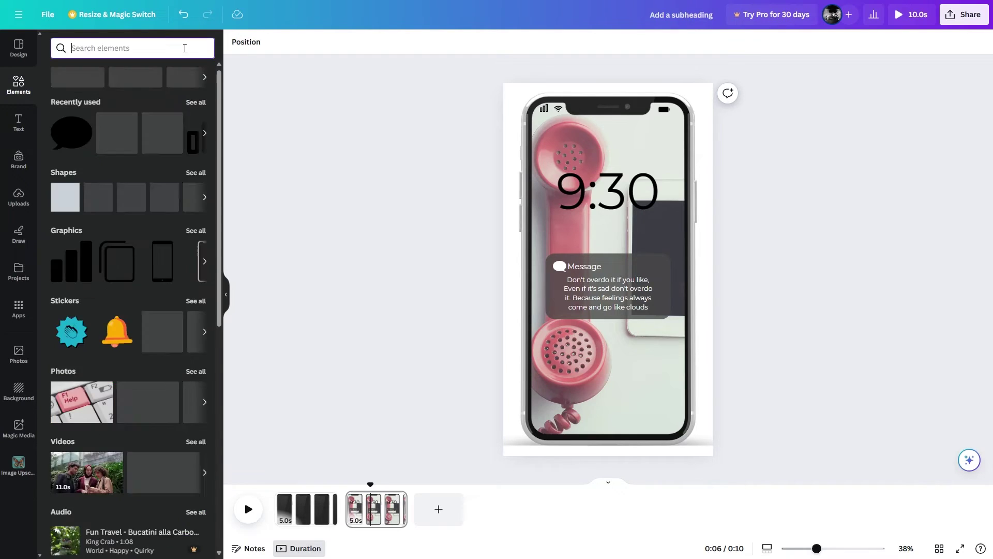
click(188, 175)
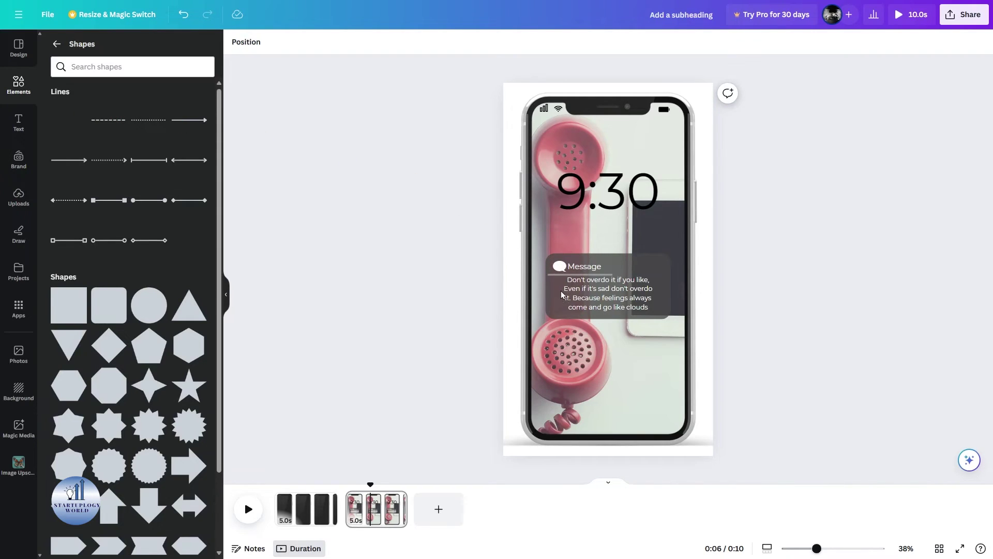
drag(561, 291, 660, 266)
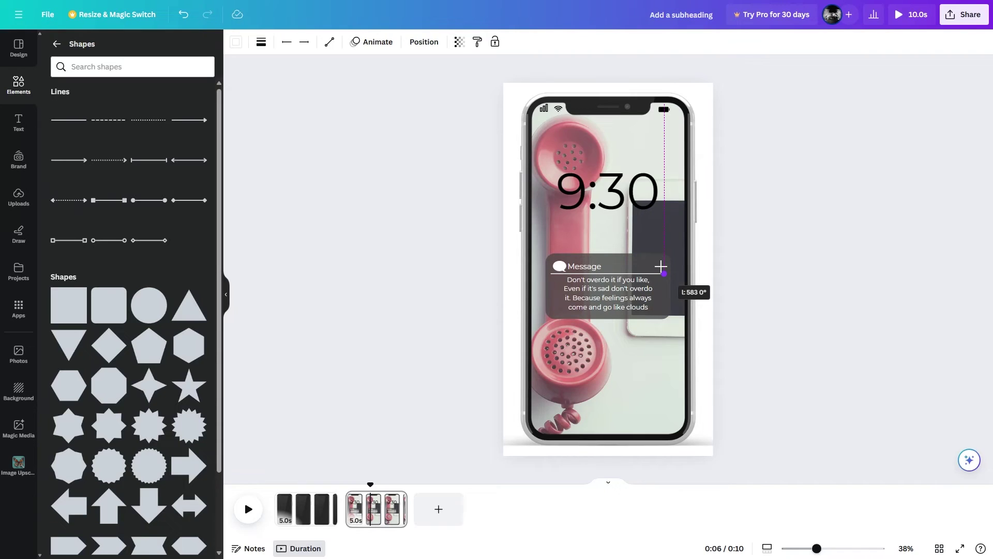
click(777, 229)
Move the message text slightly lower and select the notification box background.
scroll(809, 262, up, 5)
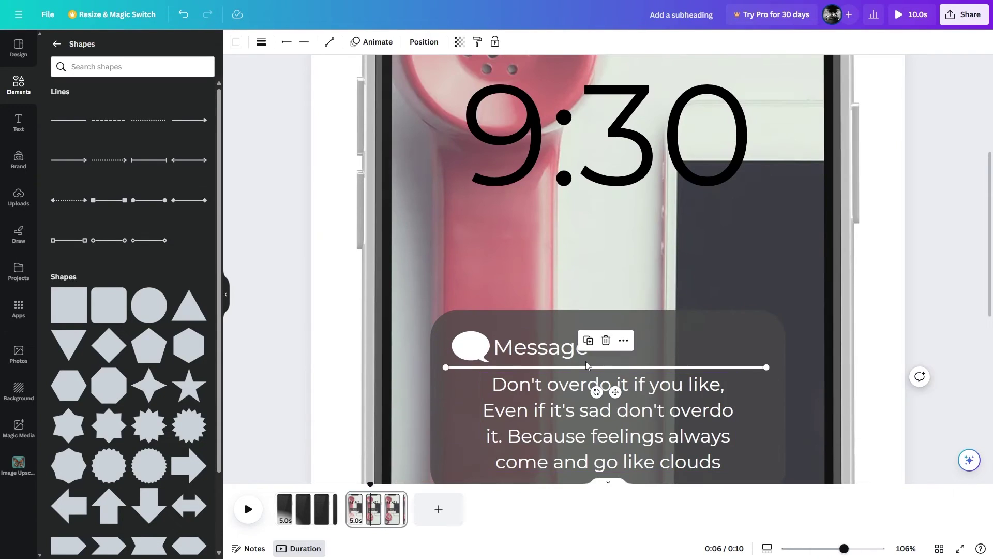
drag(598, 414, 598, 423)
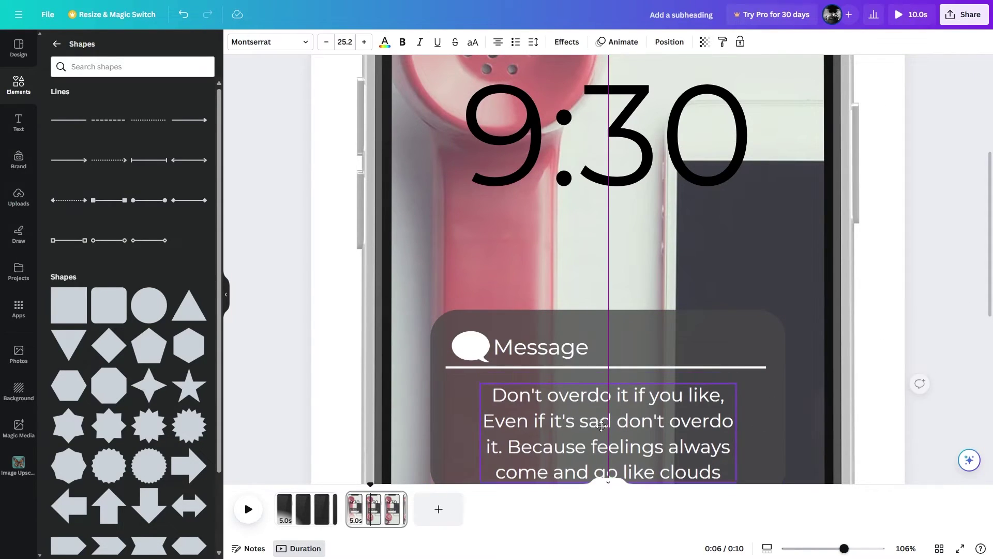
scroll(651, 374, down, 2)
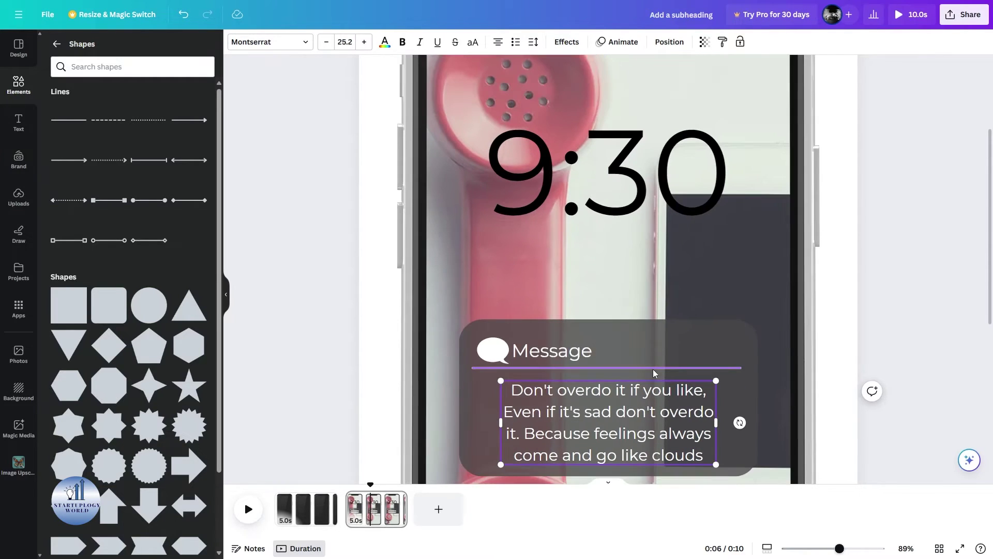
click(952, 375)
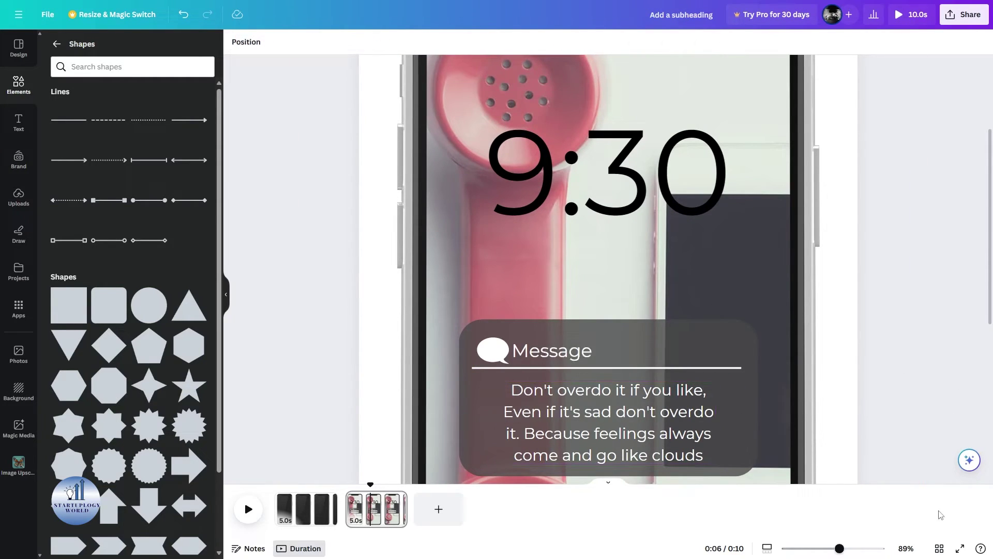
scroll(908, 403, down, 3)
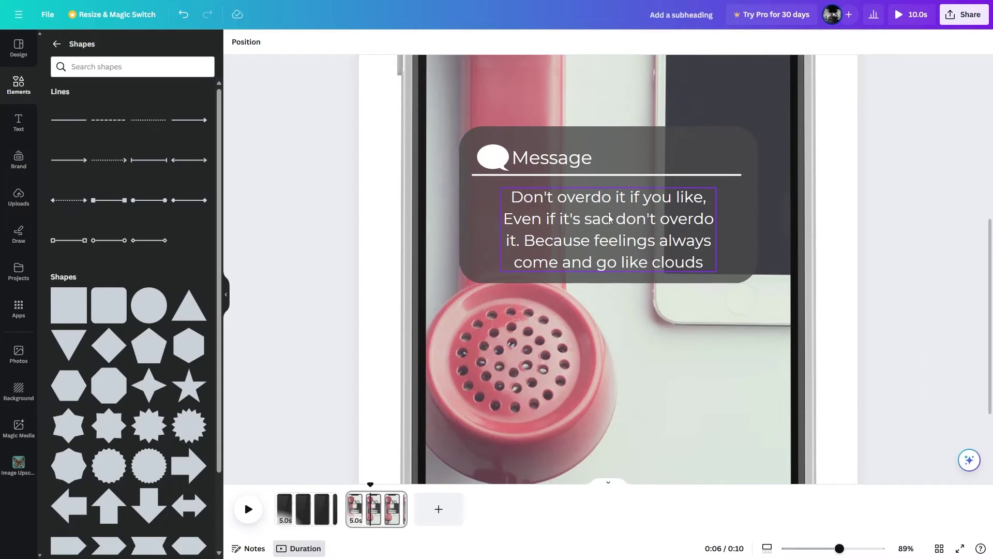
click(565, 176)
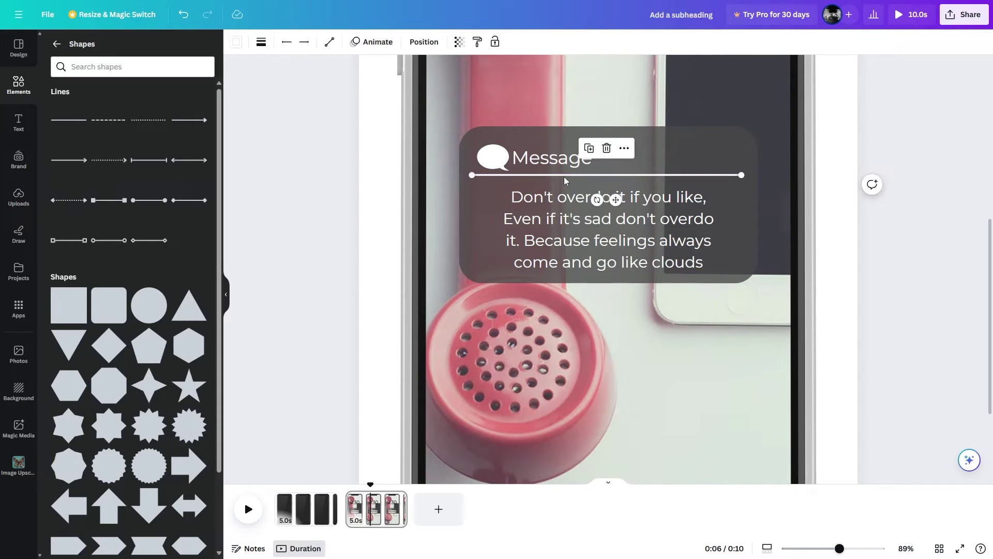
Centre the notification's parts horizontally and nudge the Message heading up slightly.
right_click(682, 157)
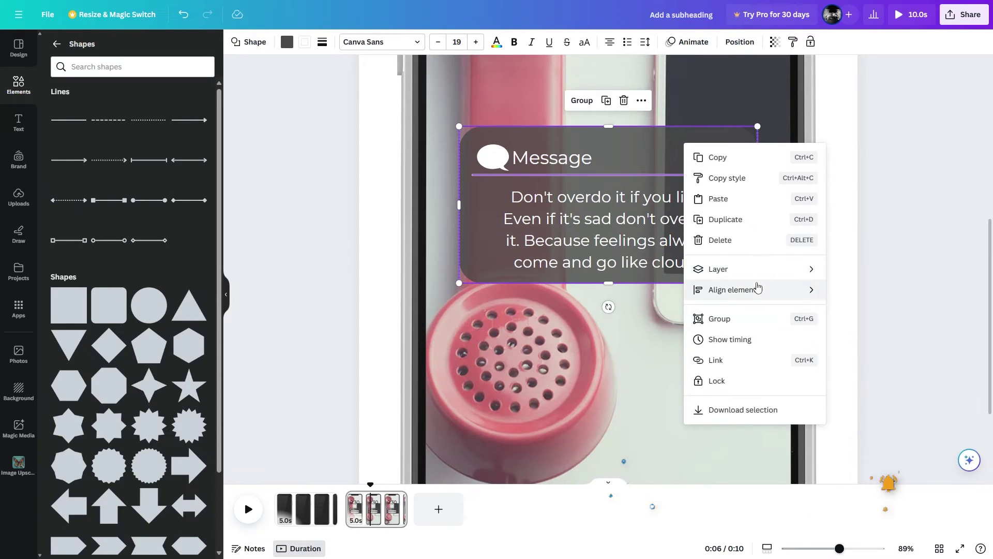
mouse_move(757, 289)
click(873, 312)
click(930, 178)
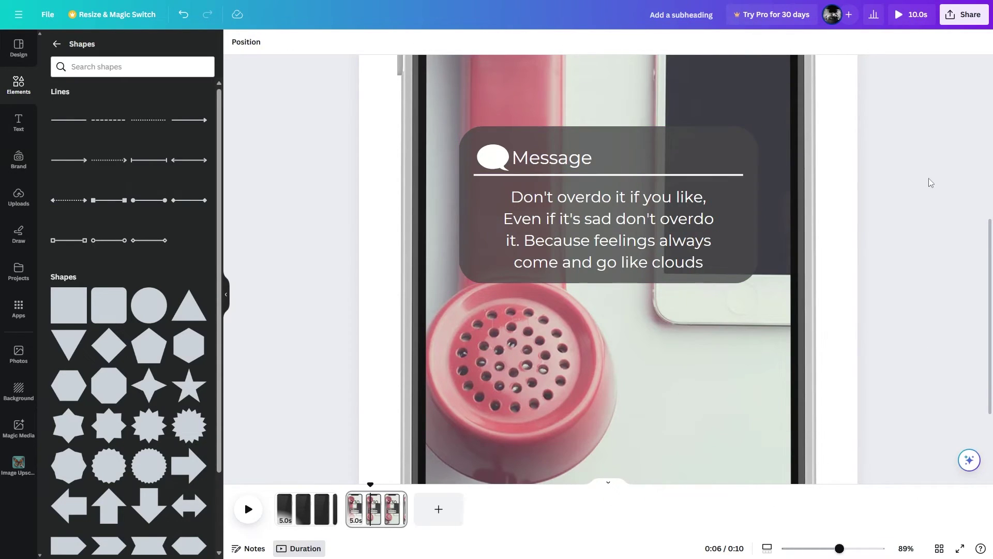
click(579, 174)
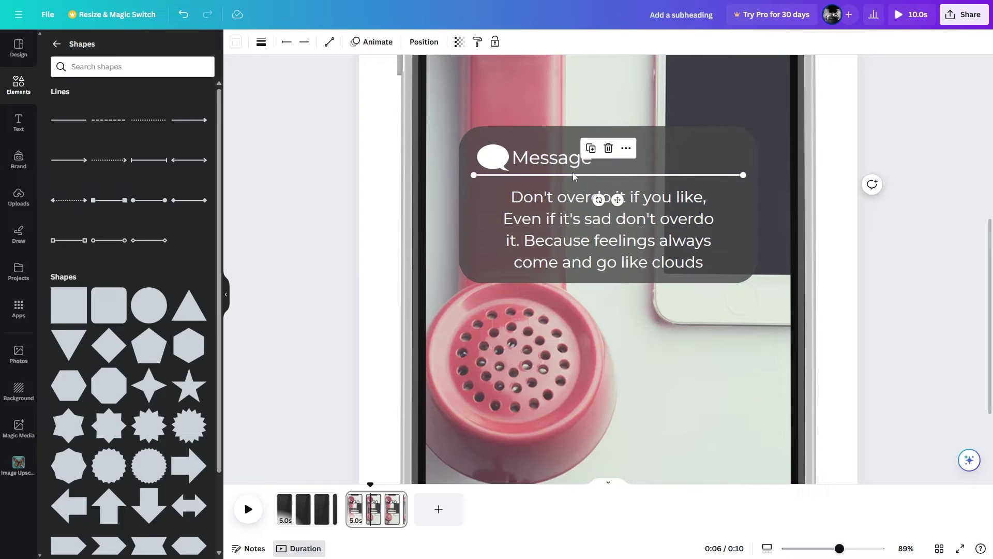
click(555, 161)
key(Up)
key(Up)
key(Up)
key(Up)
key(Up)
key(Up)
key(Up)
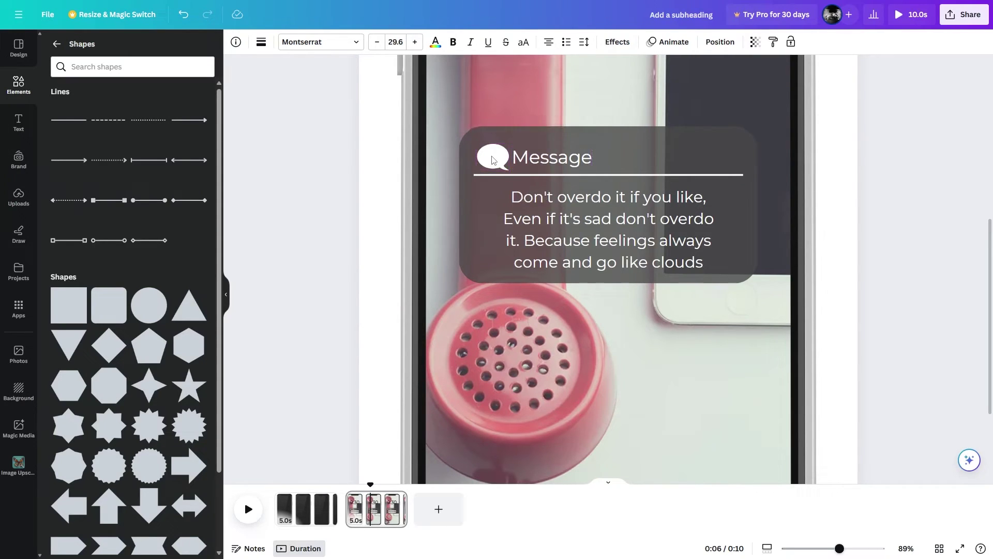
click(957, 206)
Select all the notification's parts and group them into one element.
scroll(926, 215, down, 3)
scroll(908, 208, down, 5)
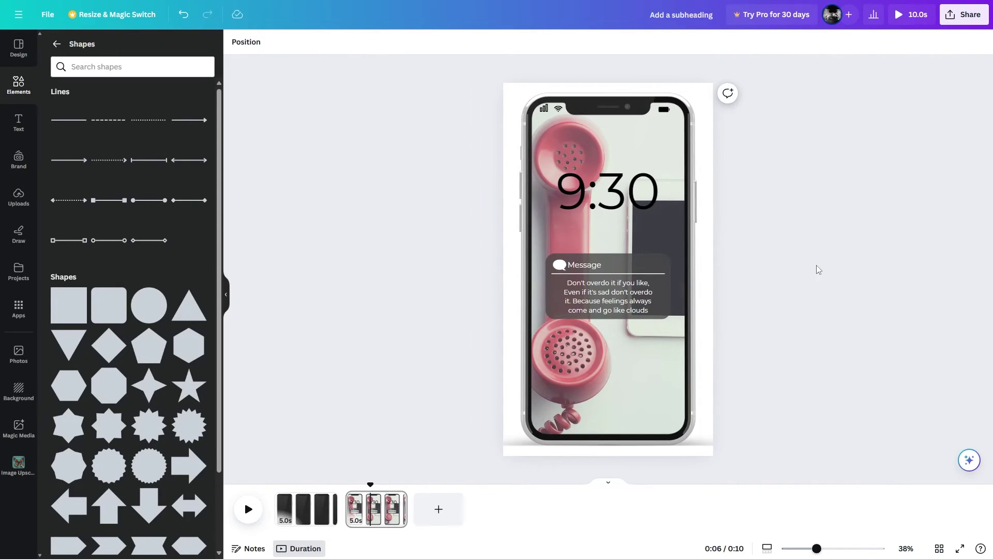
click(581, 264)
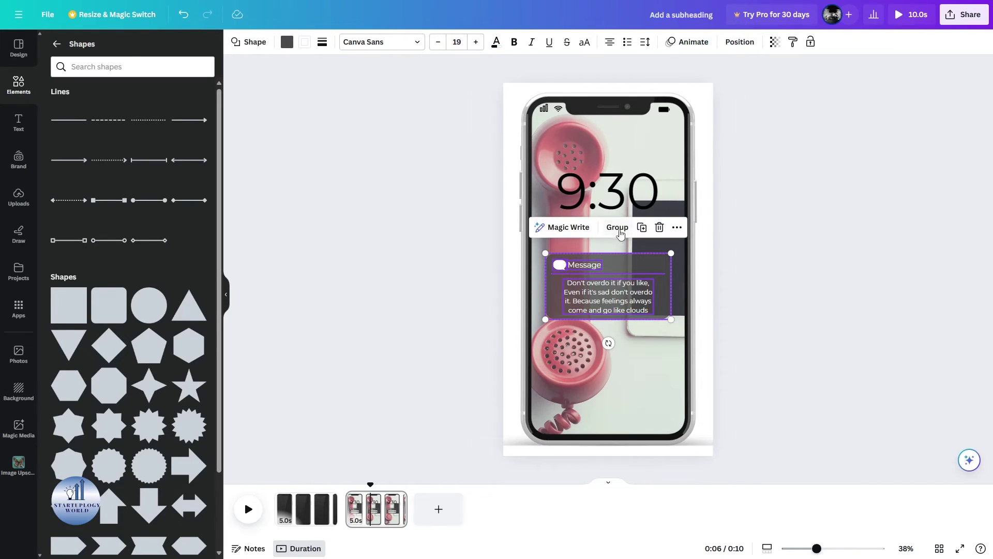
click(616, 227)
Move the 9:30 clock slightly lower on the phone screen.
click(627, 191)
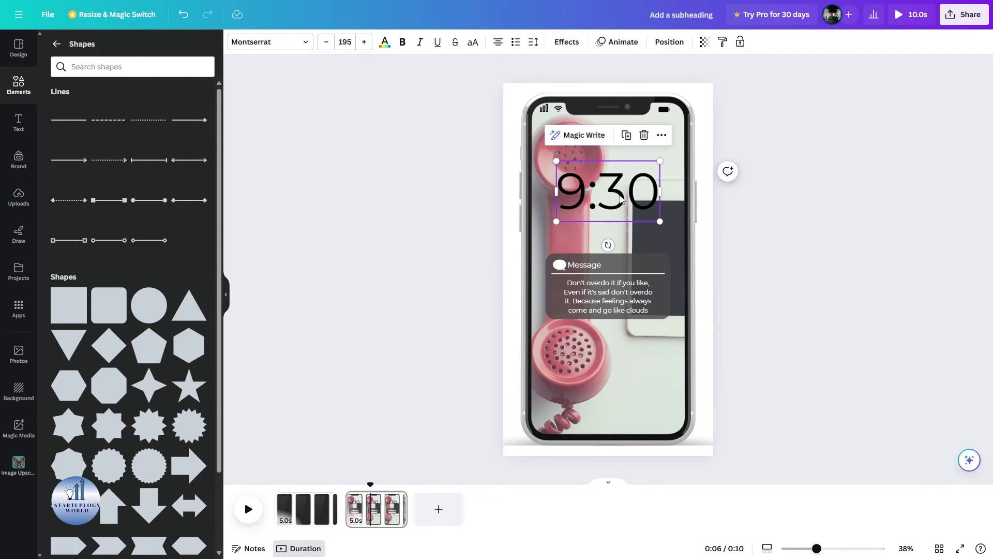
drag(621, 199, 617, 210)
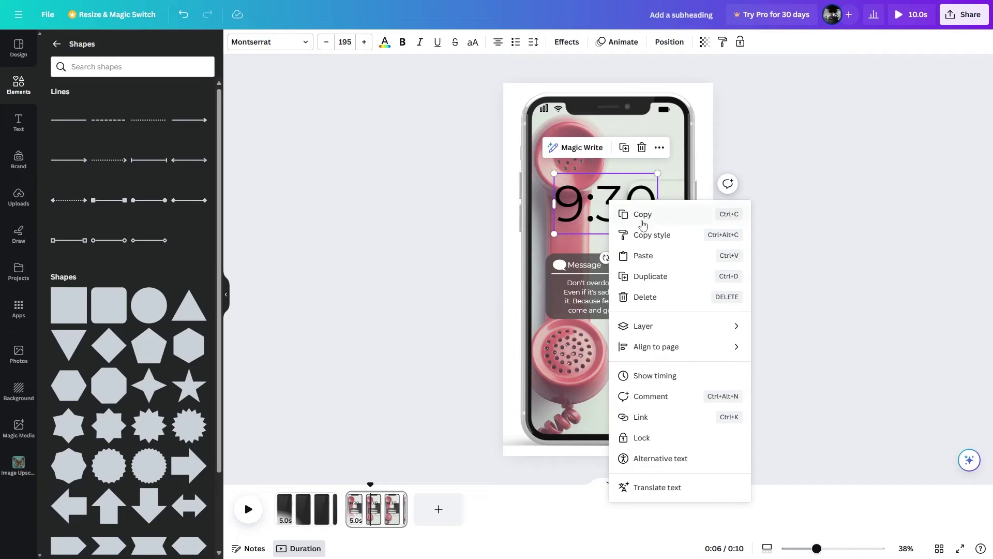
click(870, 175)
Align the 9:30 clock to the horizontal centre of the page.
click(614, 209)
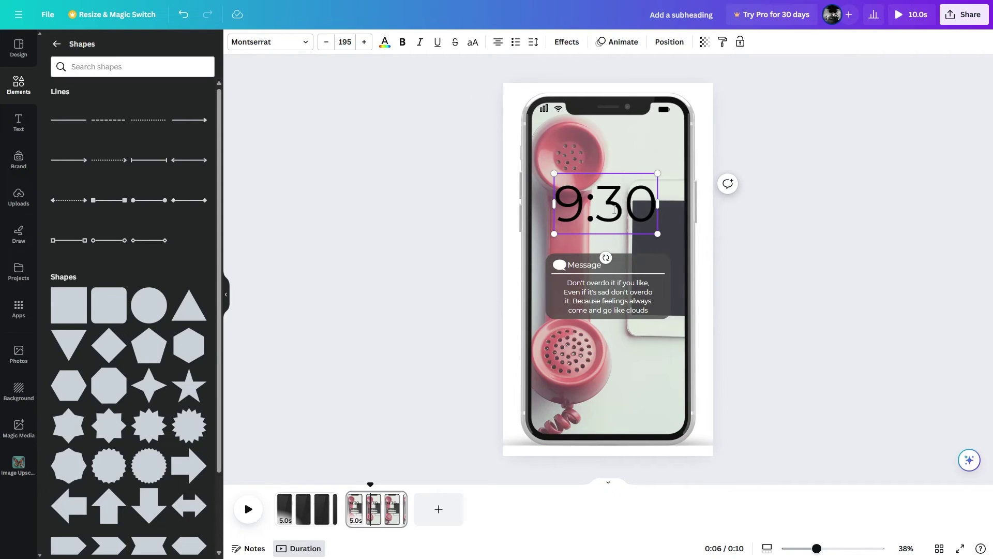
right_click(608, 208)
mouse_move(665, 343)
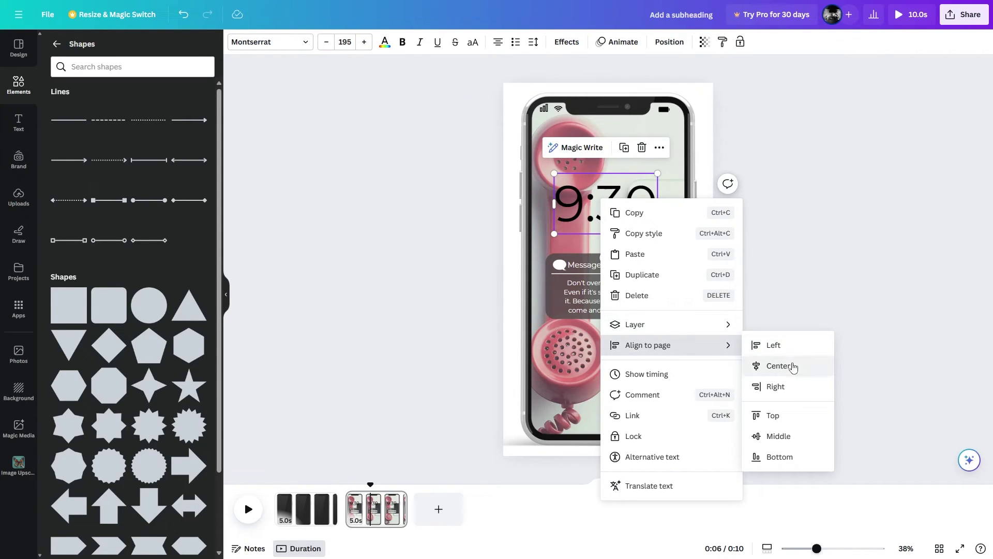
click(779, 364)
Centre the grouped message notification horizontally on the page.
click(632, 265)
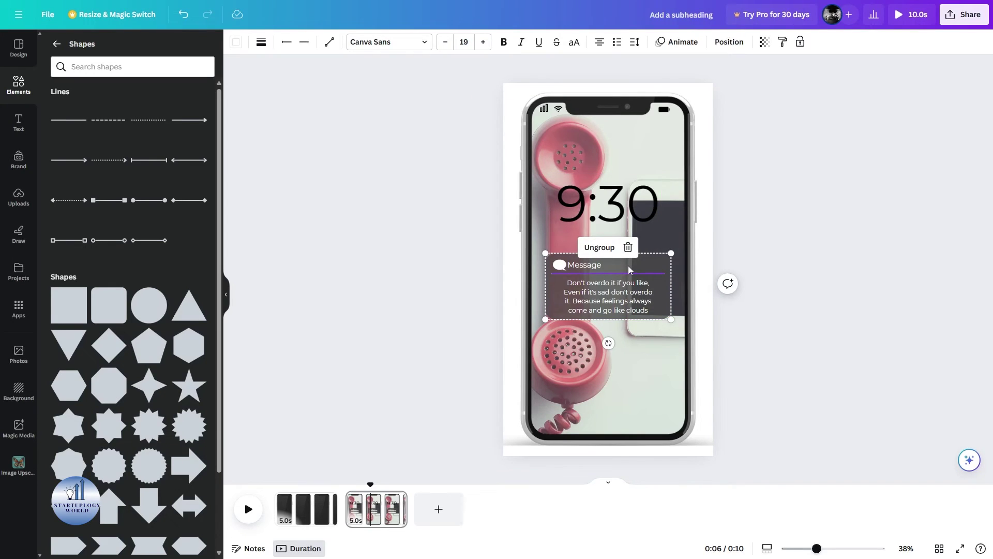
right_click(628, 265)
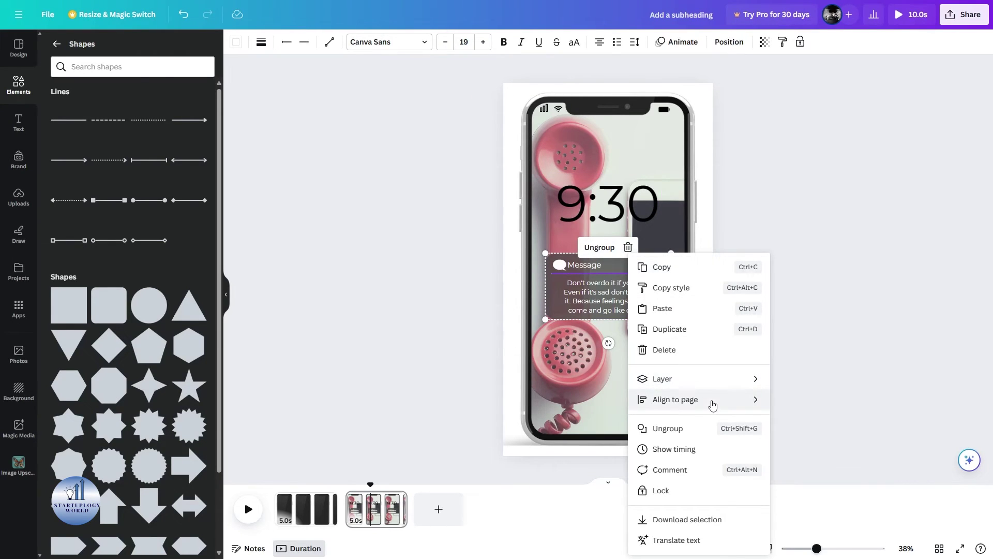
mouse_move(730, 407)
click(877, 304)
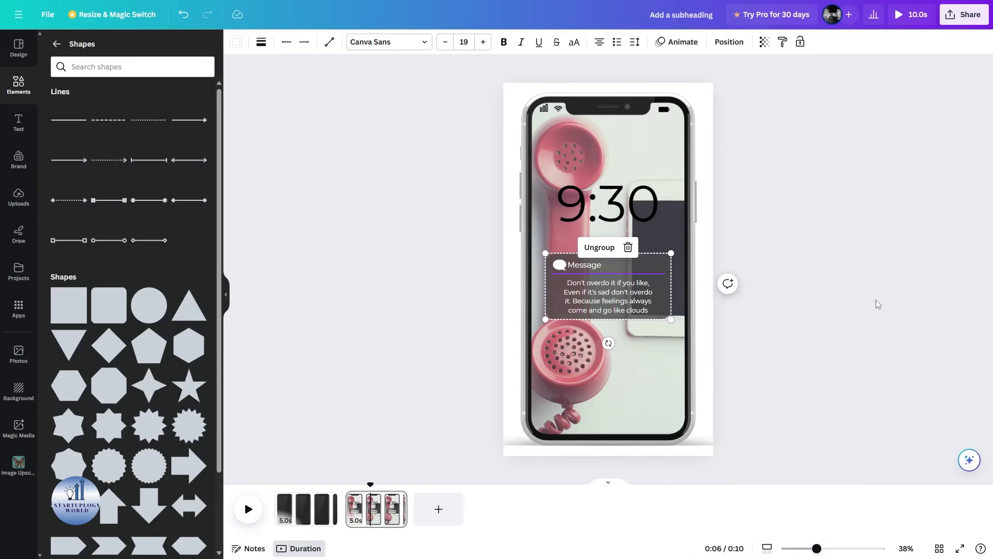
click(815, 251)
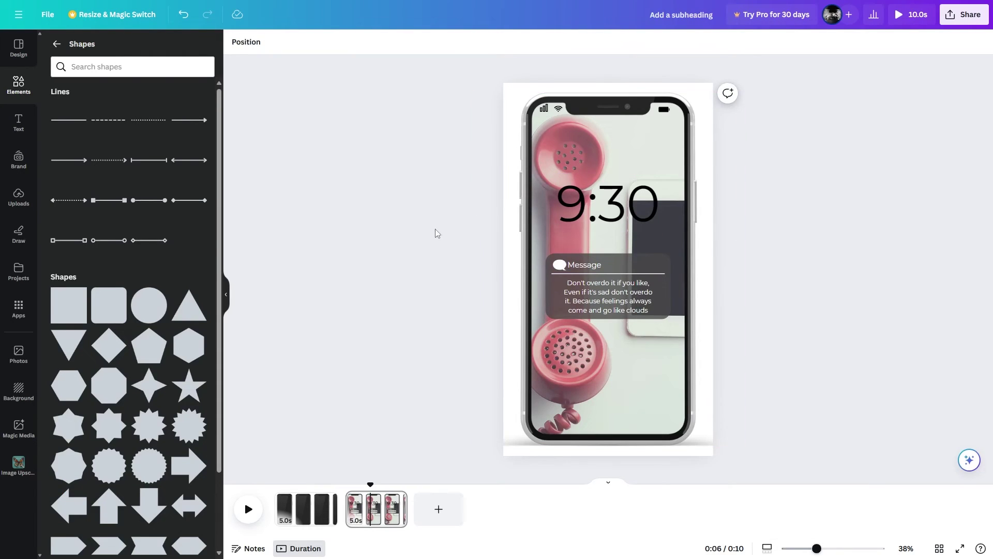
Trim the blank-phone first page to 2.0 seconds and preview the 7-second video from the start.
click(278, 503)
click(251, 511)
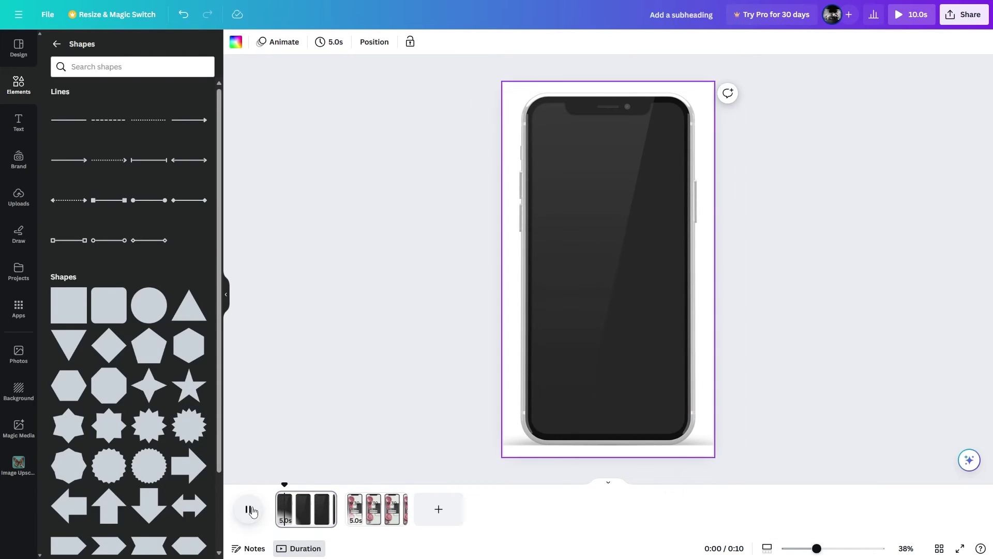
drag(336, 509, 300, 512)
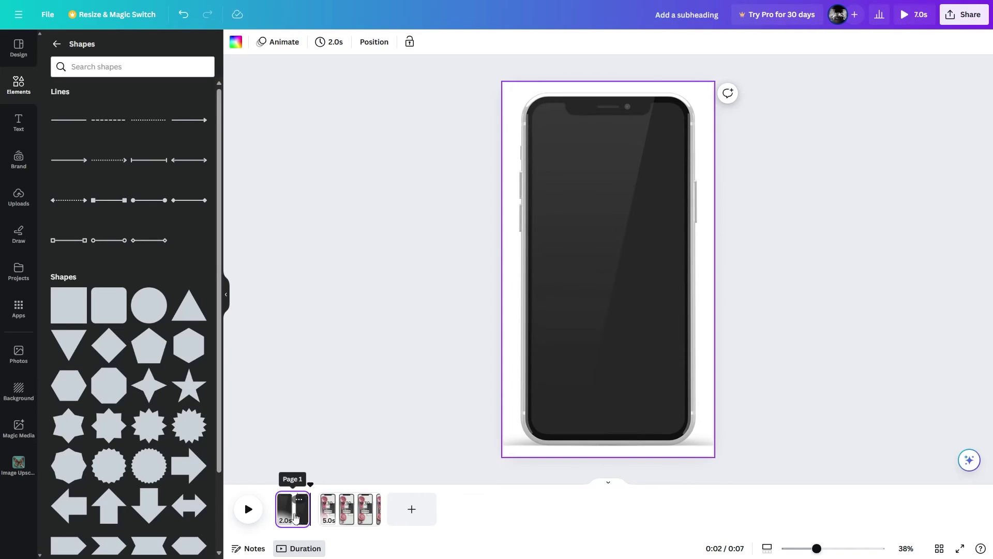
drag(313, 484, 250, 484)
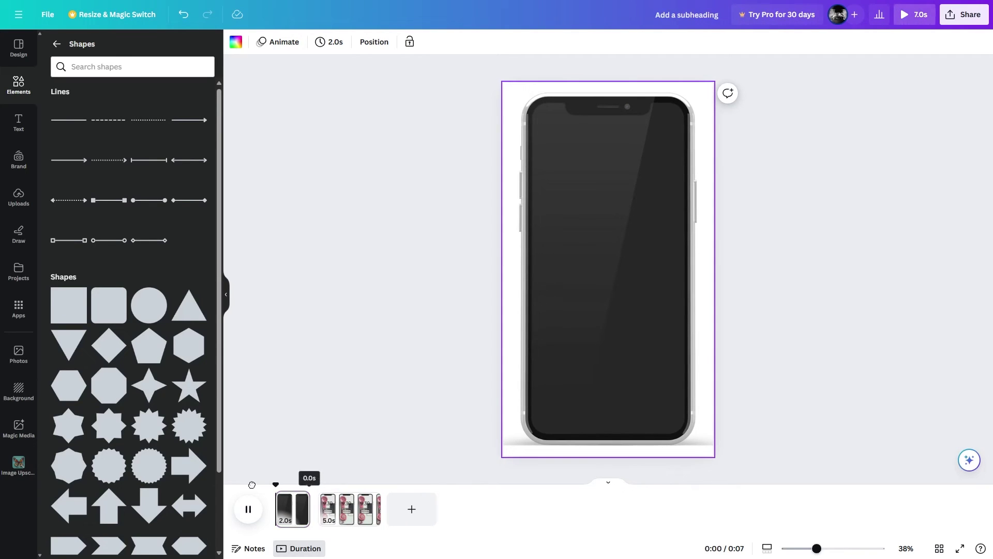
click(249, 509)
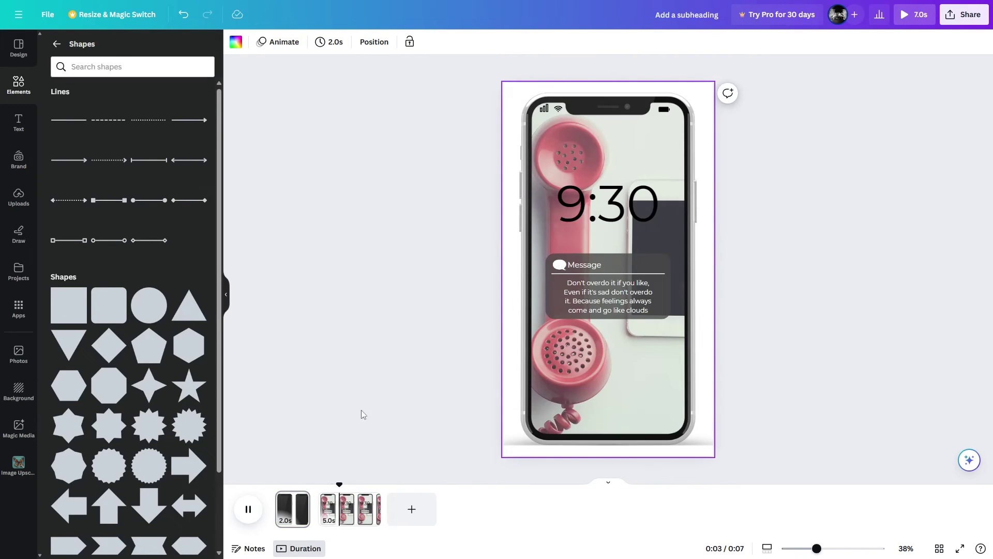
click(248, 509)
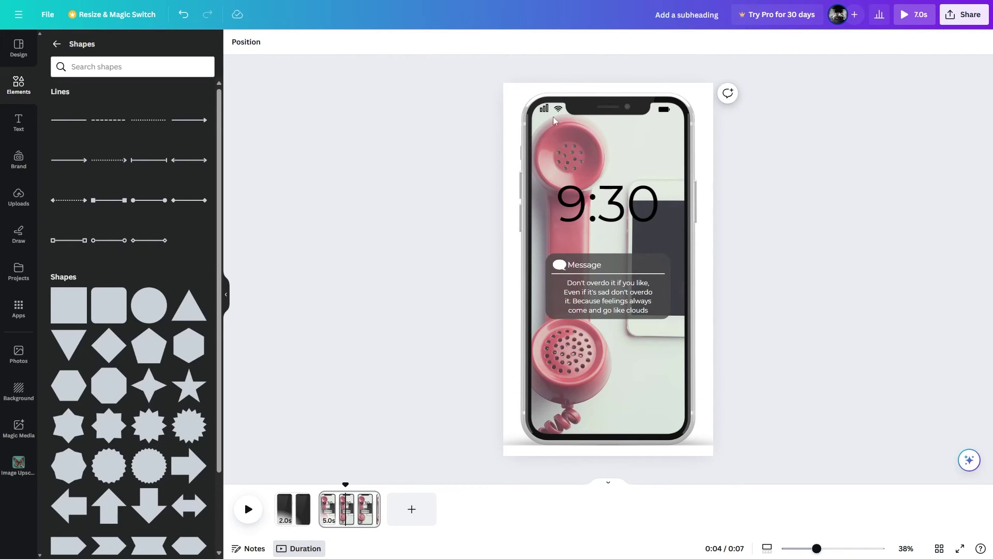
click(302, 509)
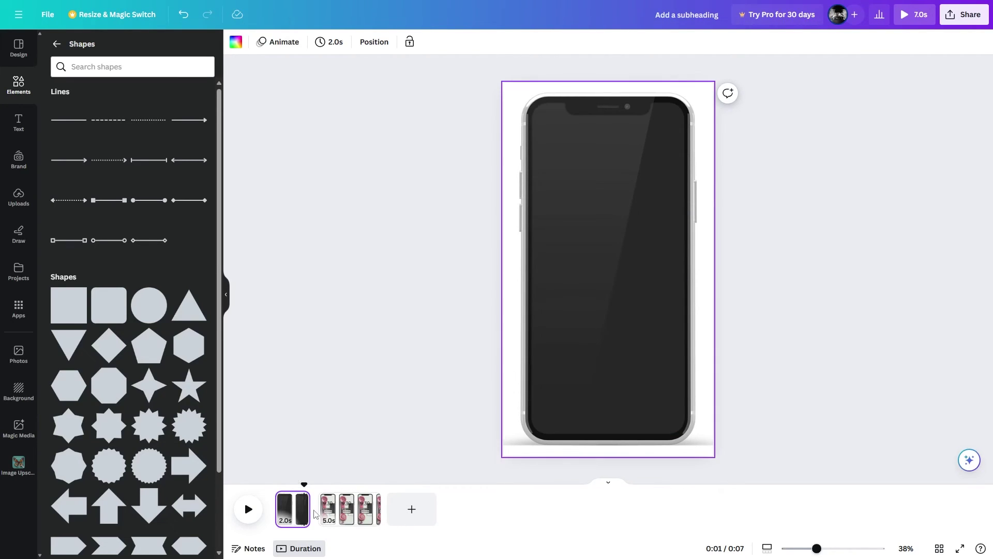
Insert a 0.5-second Dissolve transition between page 1 and the lock-screen page.
mouse_move(319, 511)
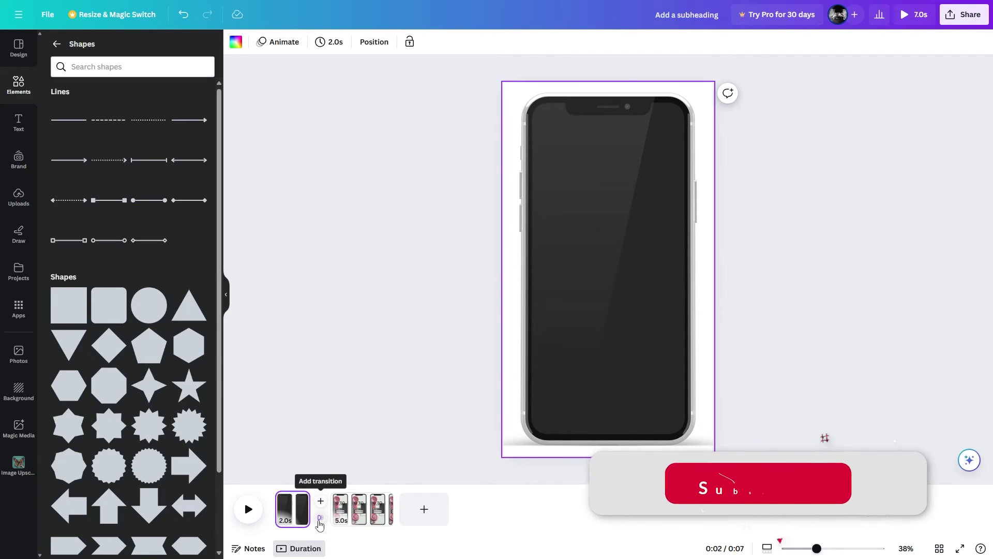
click(320, 518)
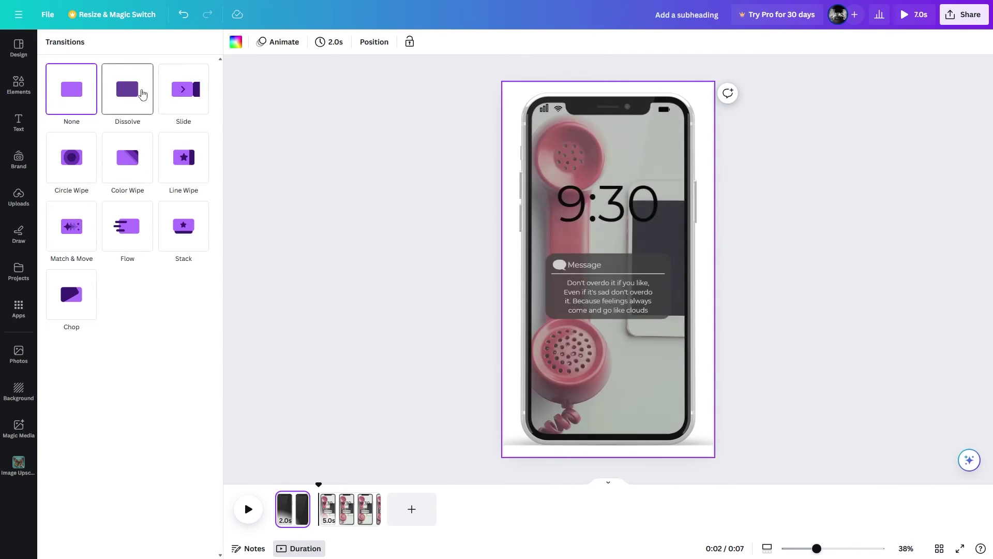
click(136, 92)
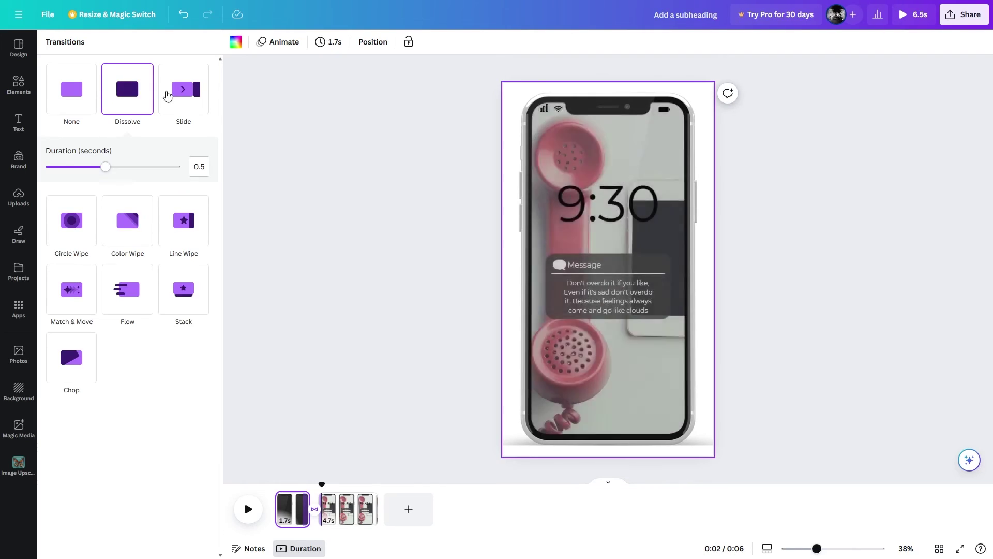
click(392, 261)
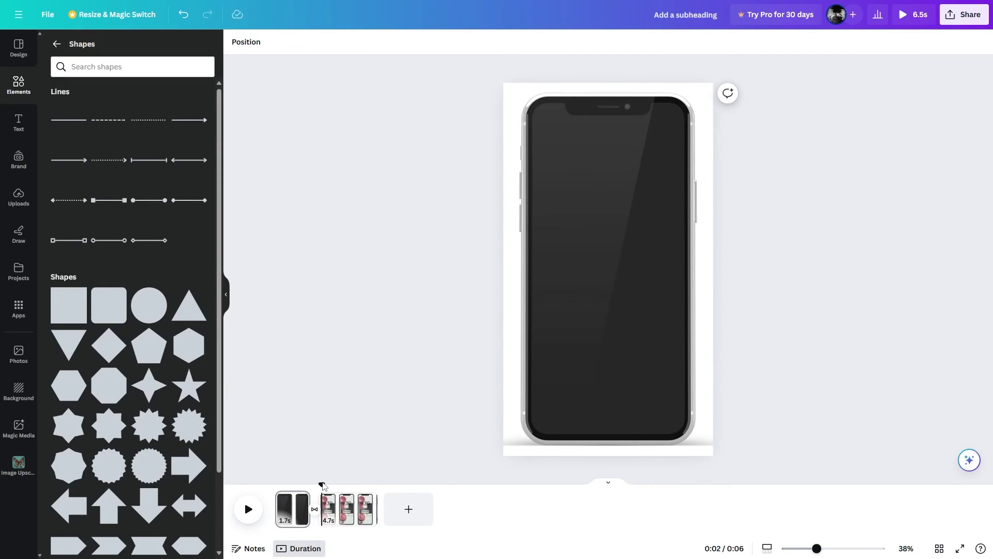
On page 2, select the status-bar icons and combine them into one group.
drag(323, 485, 334, 483)
click(591, 305)
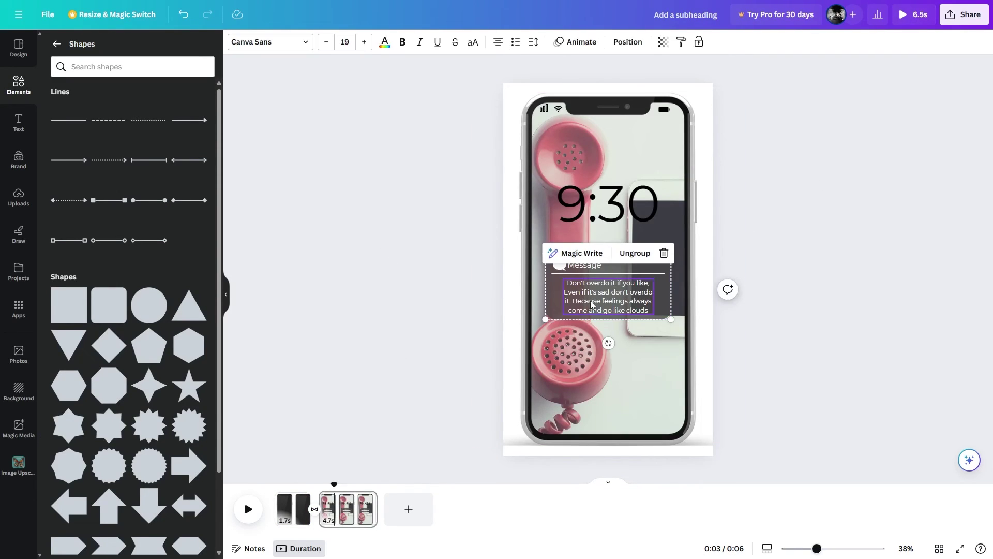
shift+click(581, 200)
shift+click(560, 109)
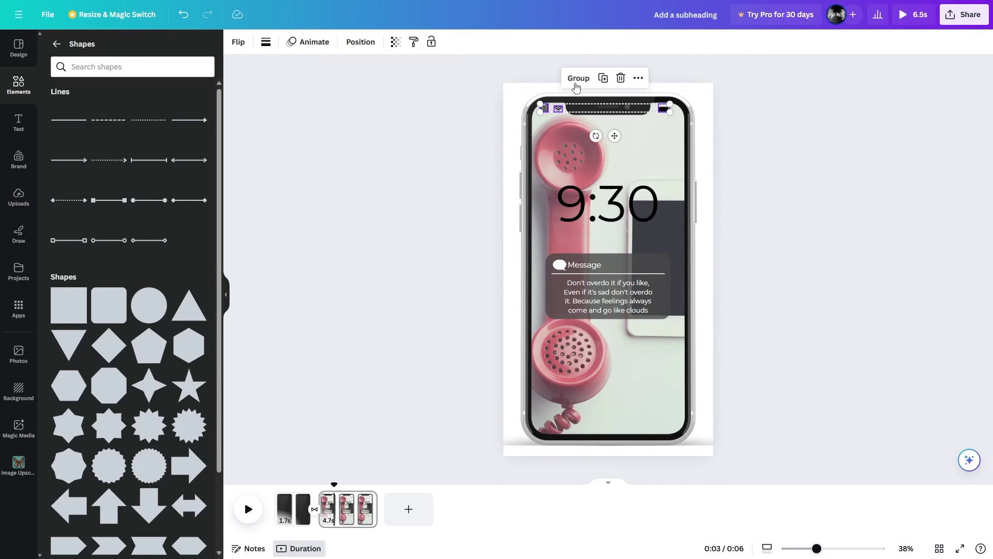
click(577, 79)
Give the grouped status-bar icons a Fade entrance animation.
click(283, 43)
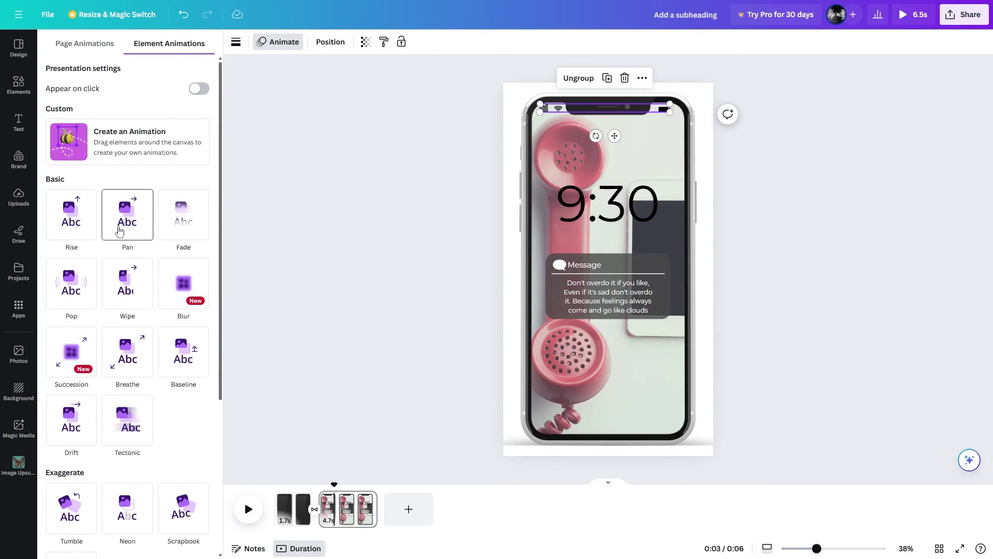
click(194, 217)
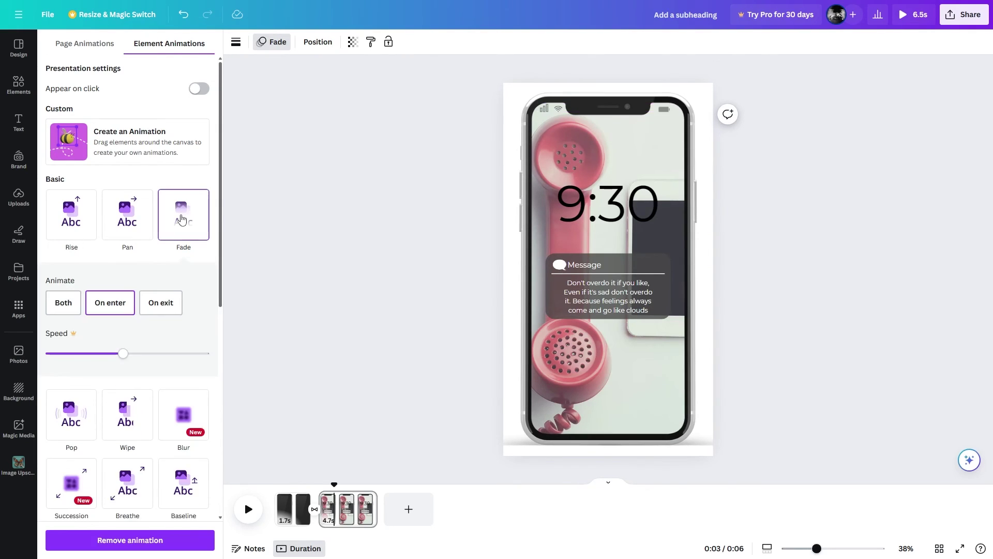
click(273, 137)
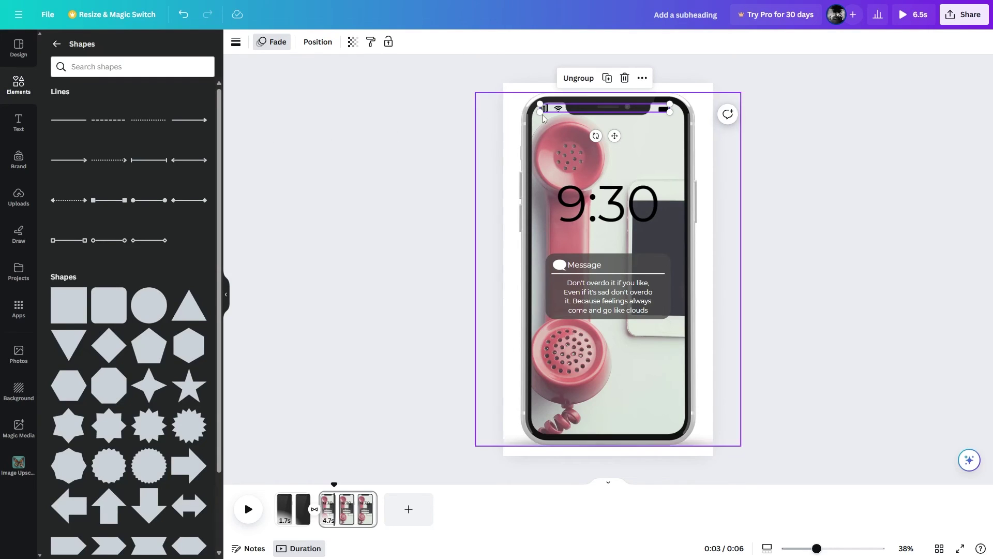
click(824, 139)
click(675, 150)
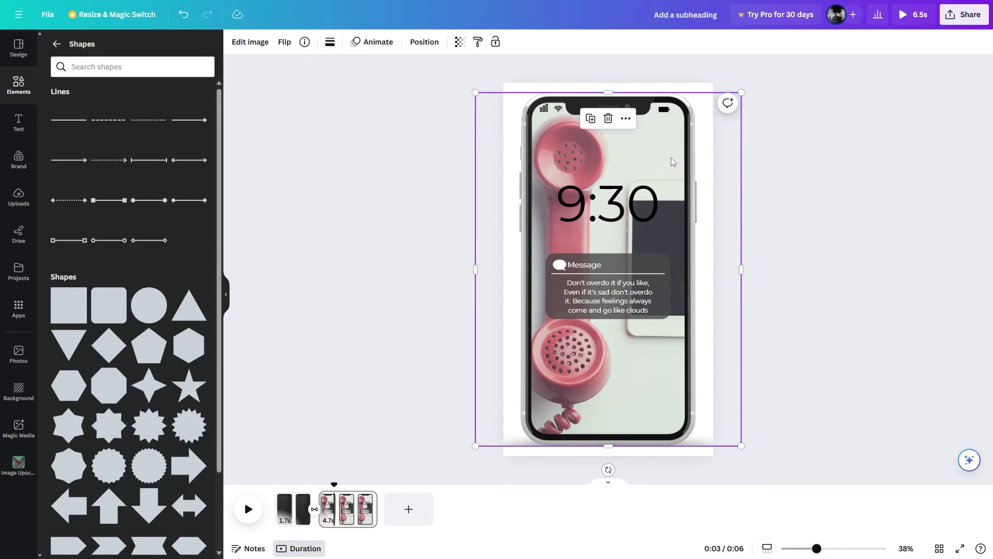
Send the phone frame to the back and give the screen photo a Fade entrance animation.
right_click(671, 160)
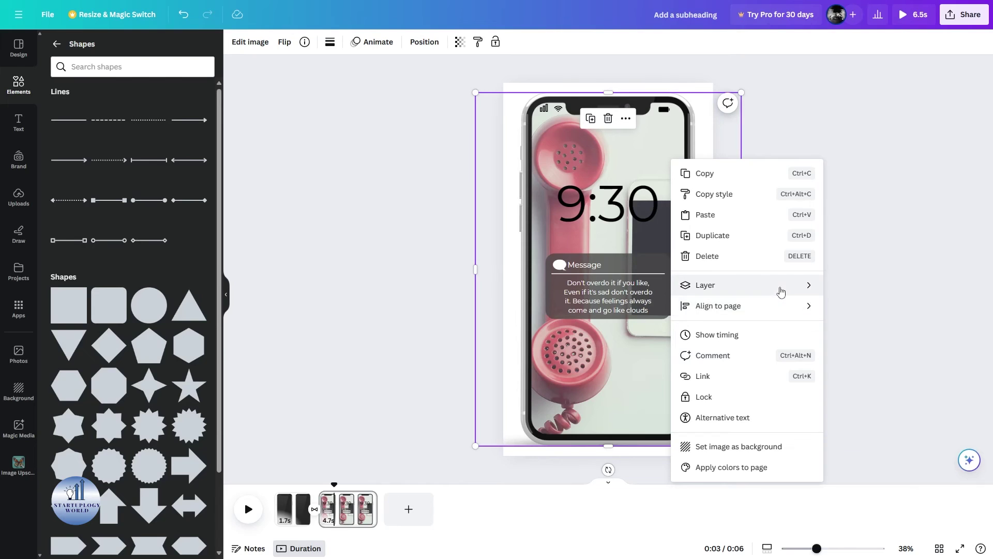
click(851, 346)
click(749, 207)
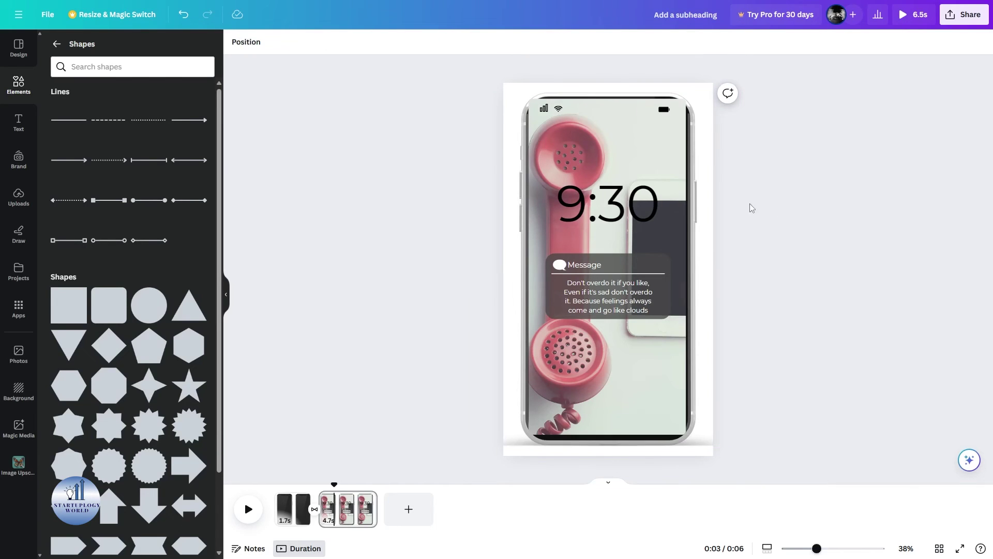
click(654, 151)
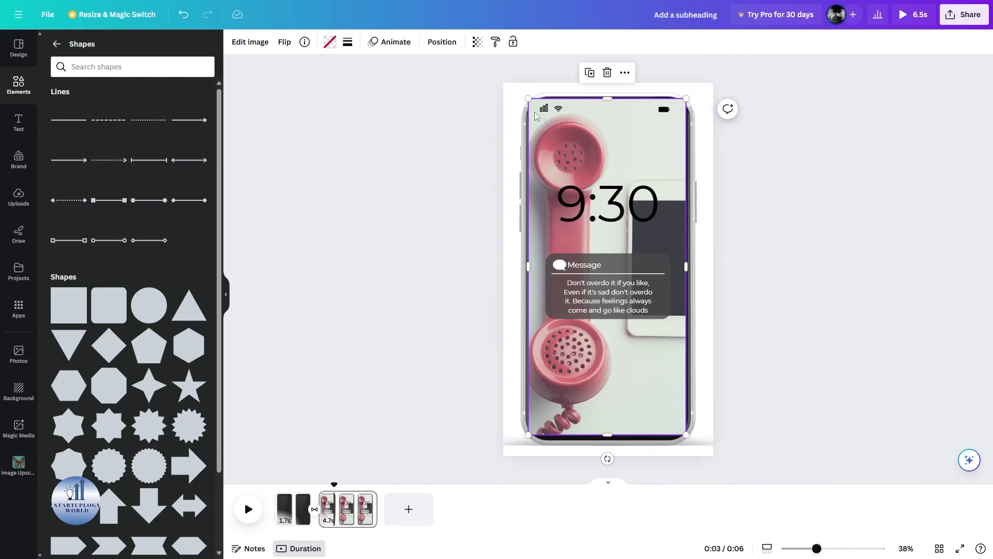
click(389, 42)
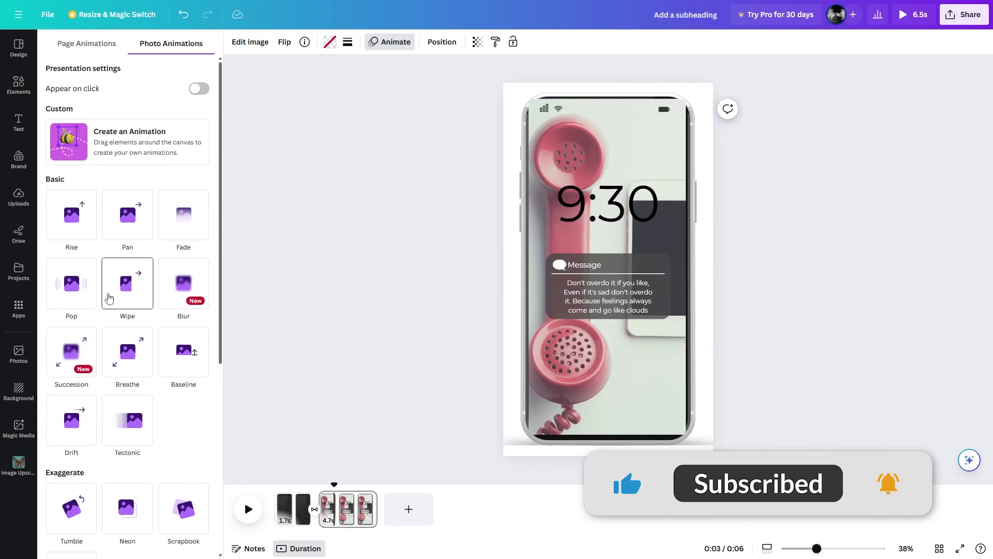
click(180, 218)
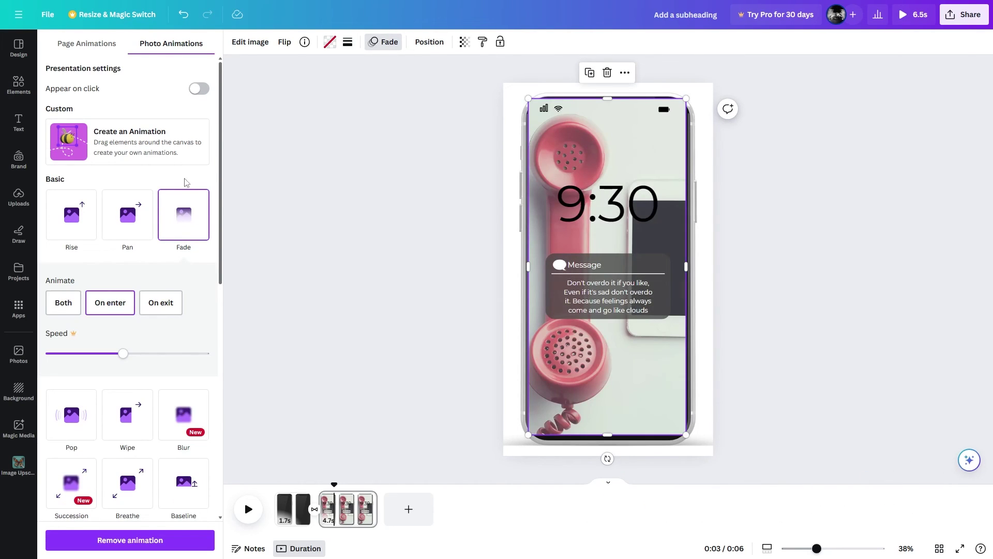
click(377, 158)
click(774, 149)
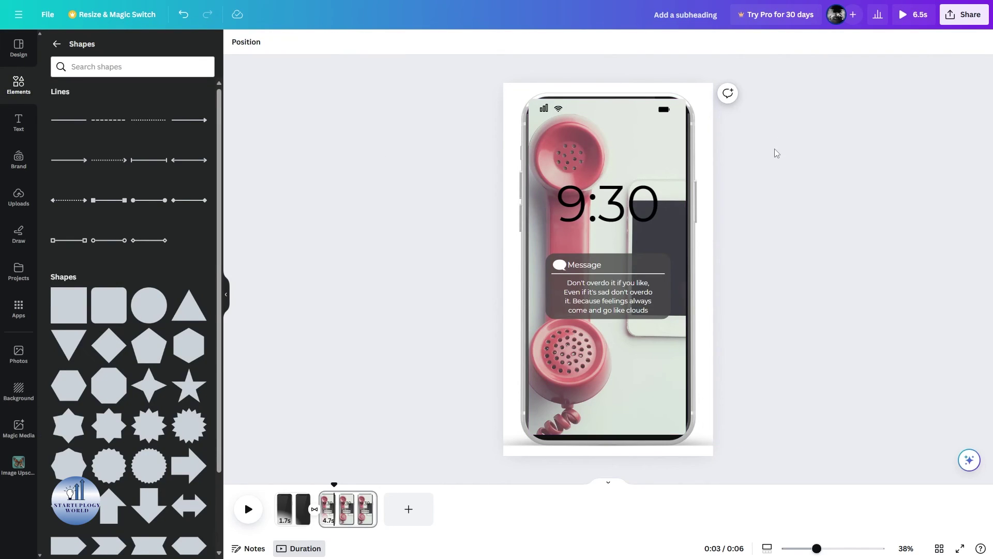
Send the screen photo behind the phone frame so the frame sits in front.
click(659, 143)
right_click(659, 142)
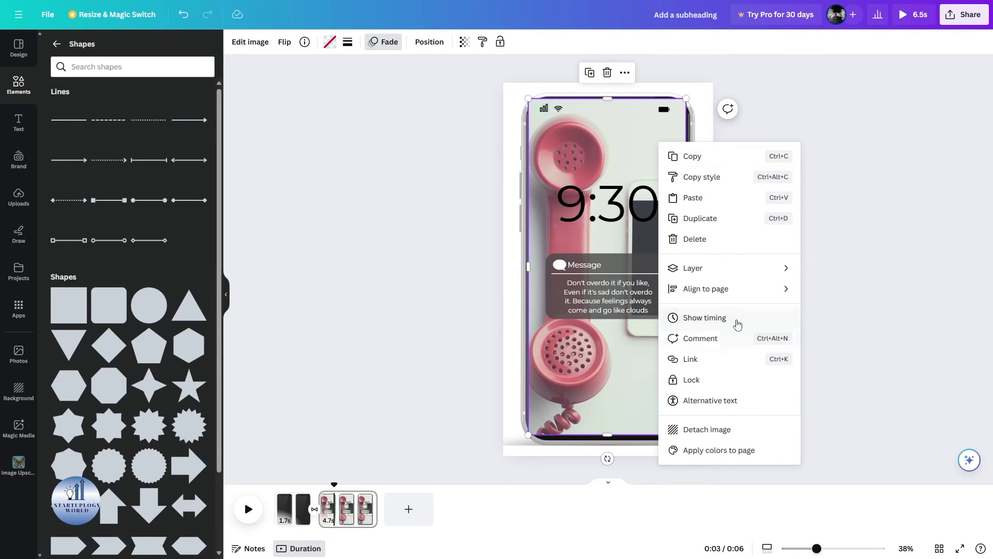
mouse_move(693, 267)
click(839, 330)
click(847, 200)
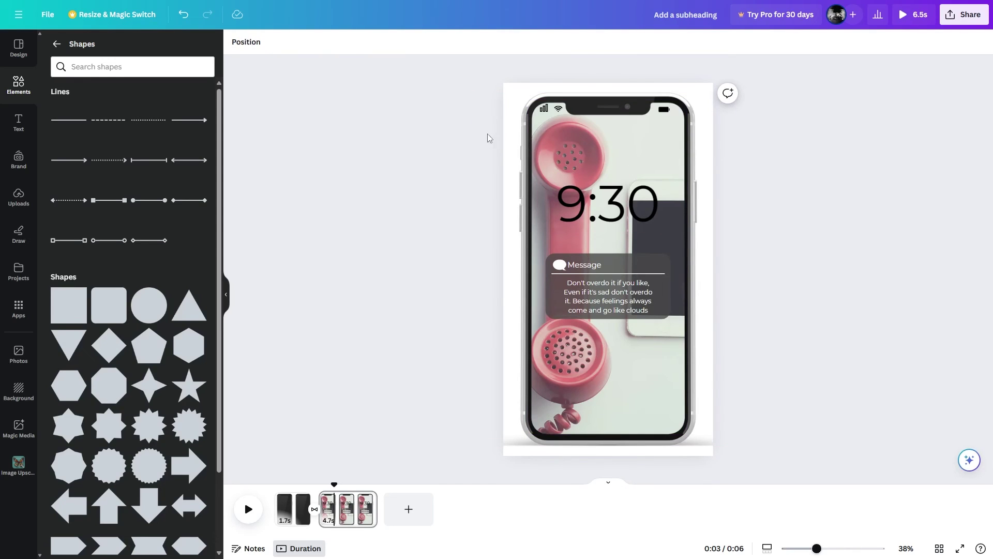
click(594, 204)
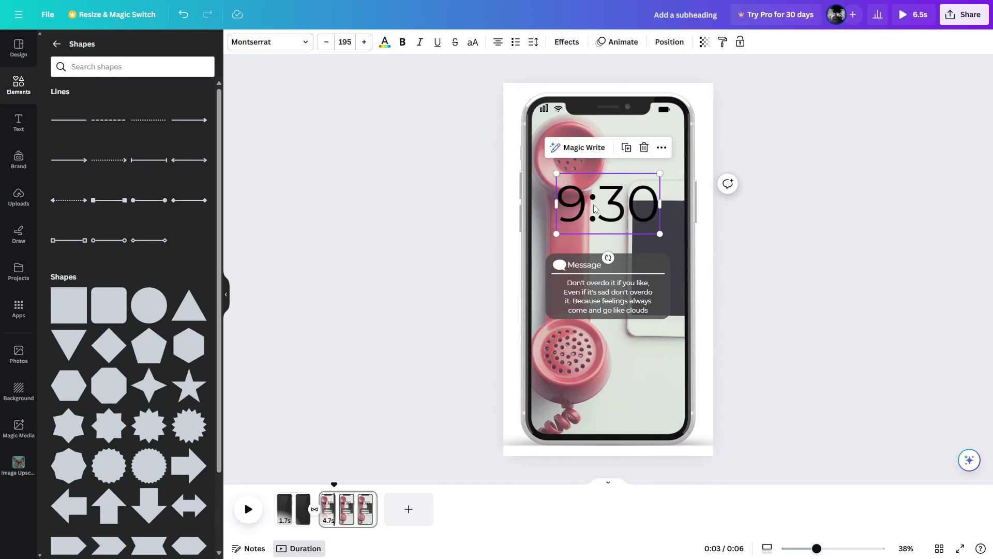
Group the 9:30 clock with the message box, then ungroup them again.
shift+click(635, 265)
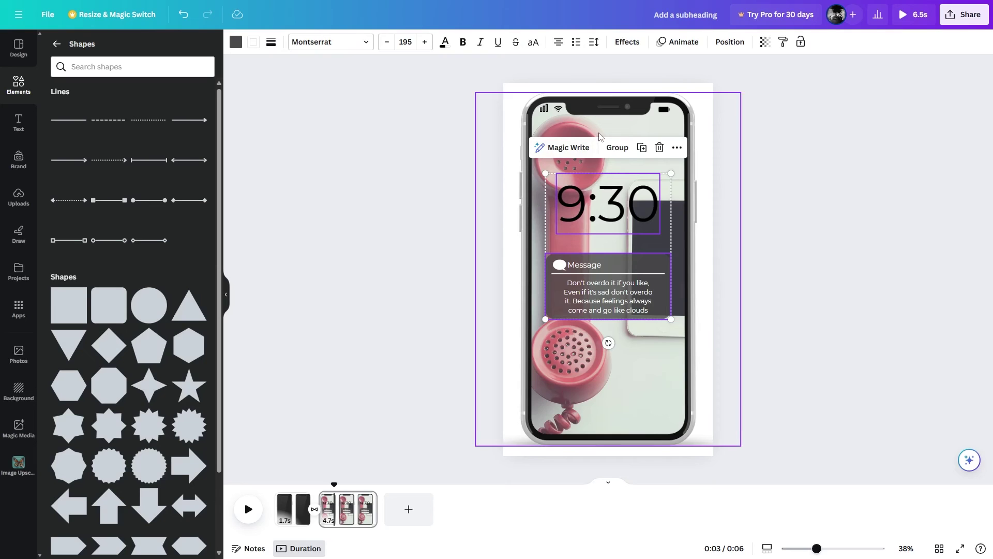
click(617, 147)
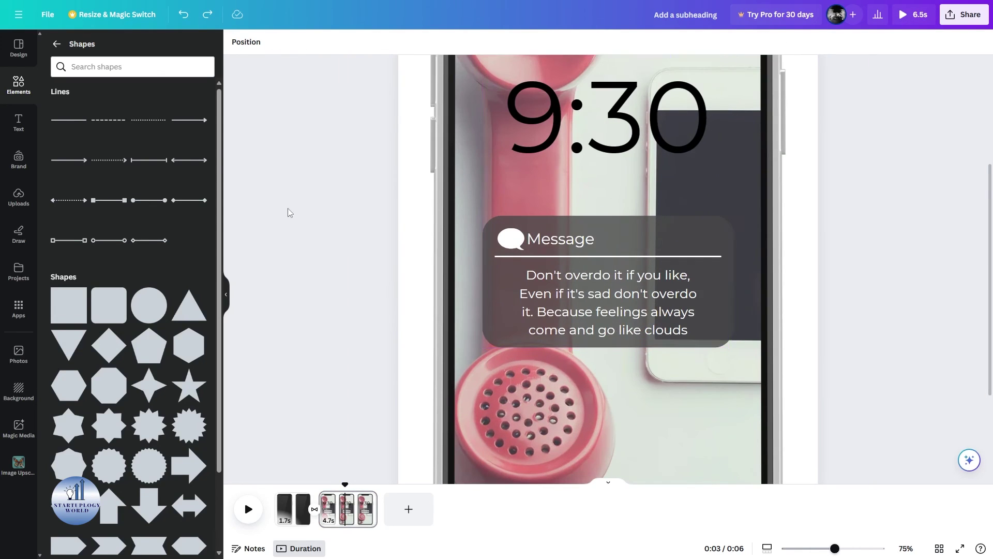
click(561, 239)
right_click(561, 239)
click(591, 204)
click(336, 215)
Give the message heading, box, speech bubble and body a Pop animation, then preview from page 1.
click(563, 239)
click(629, 238)
shift+click(503, 242)
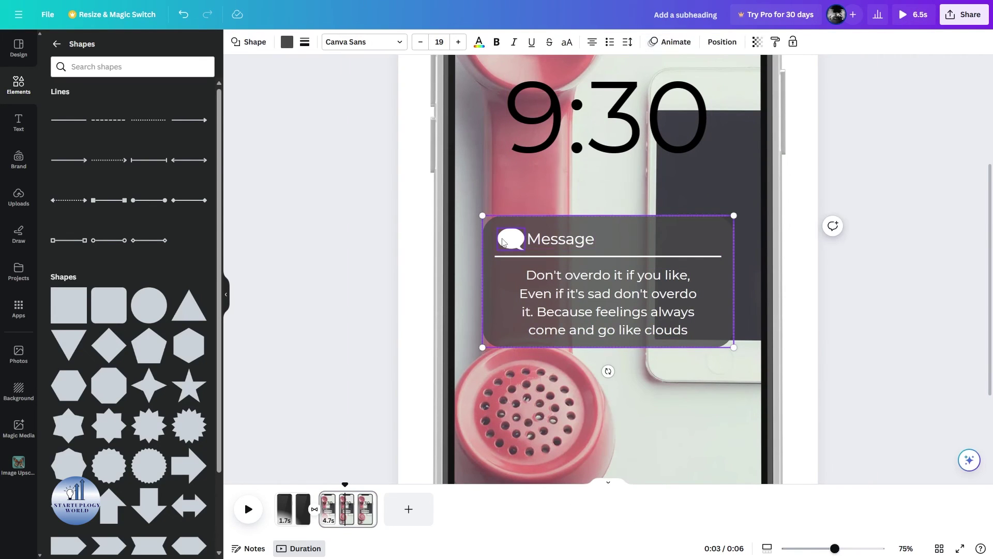
shift+click(546, 276)
click(688, 42)
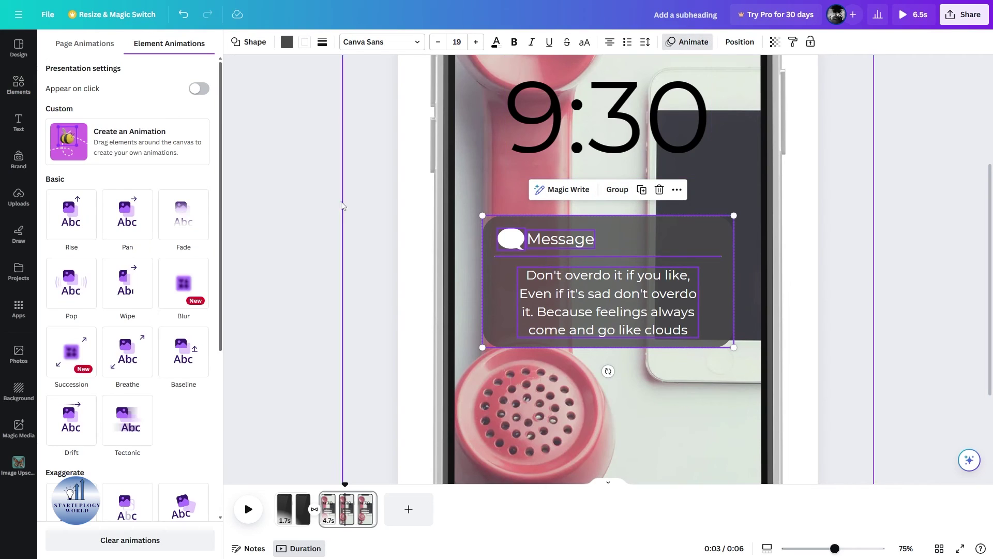
click(73, 290)
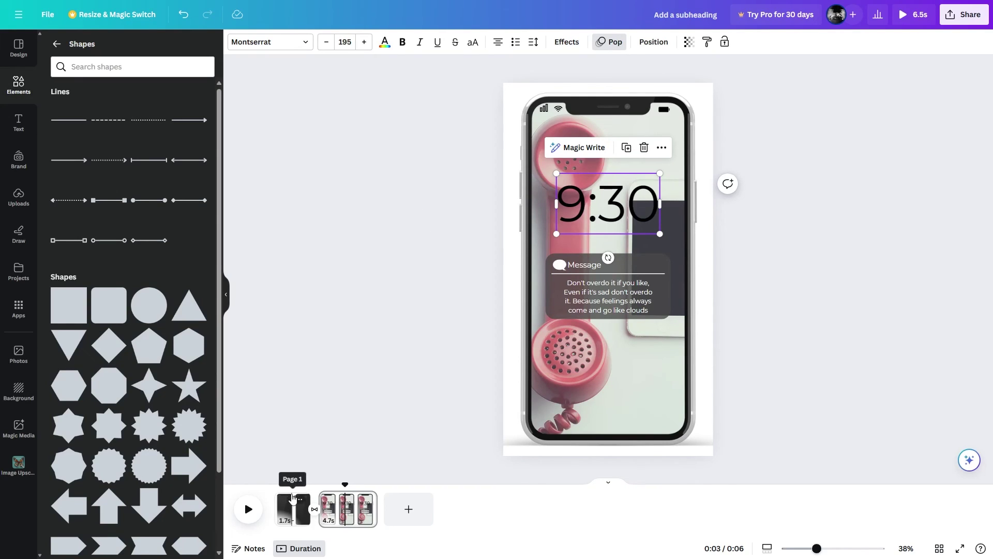
click(293, 498)
click(249, 509)
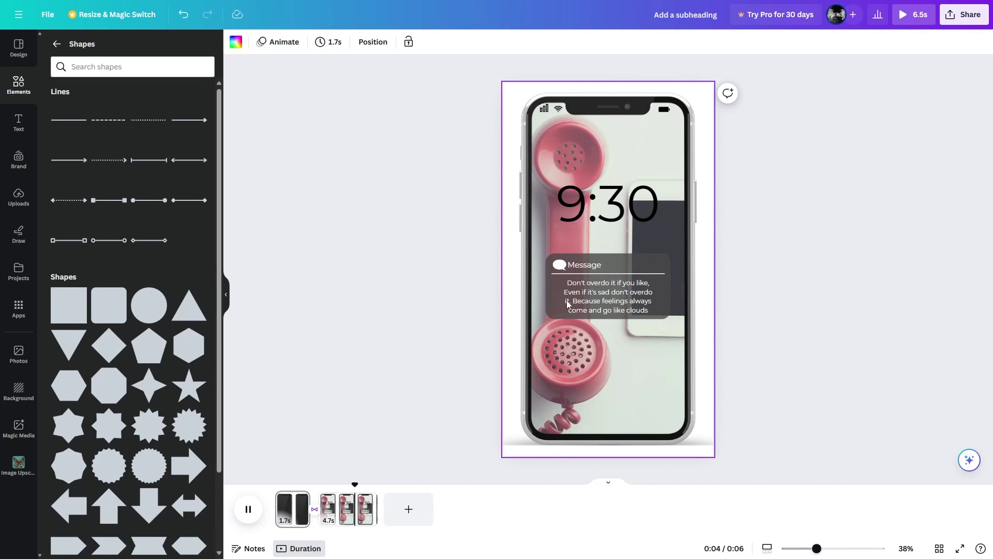
Download the design as an MP4 video and rewind the playhead to the start.
click(48, 15)
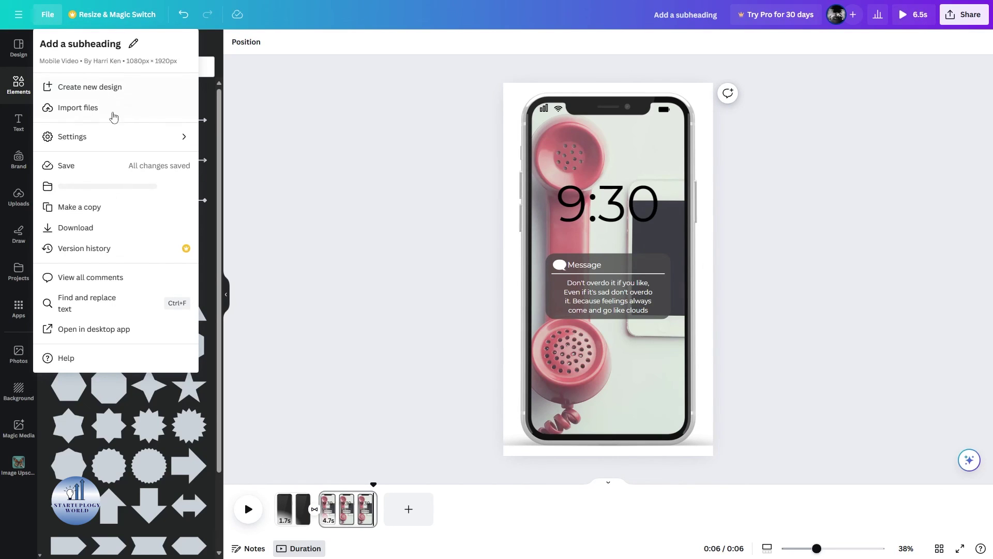
click(118, 227)
click(918, 85)
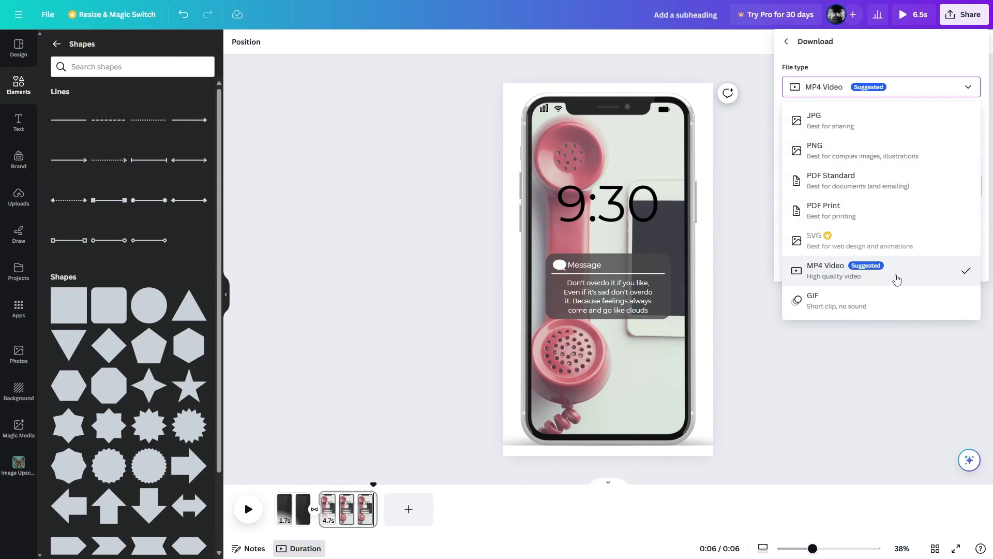
click(855, 278)
click(858, 263)
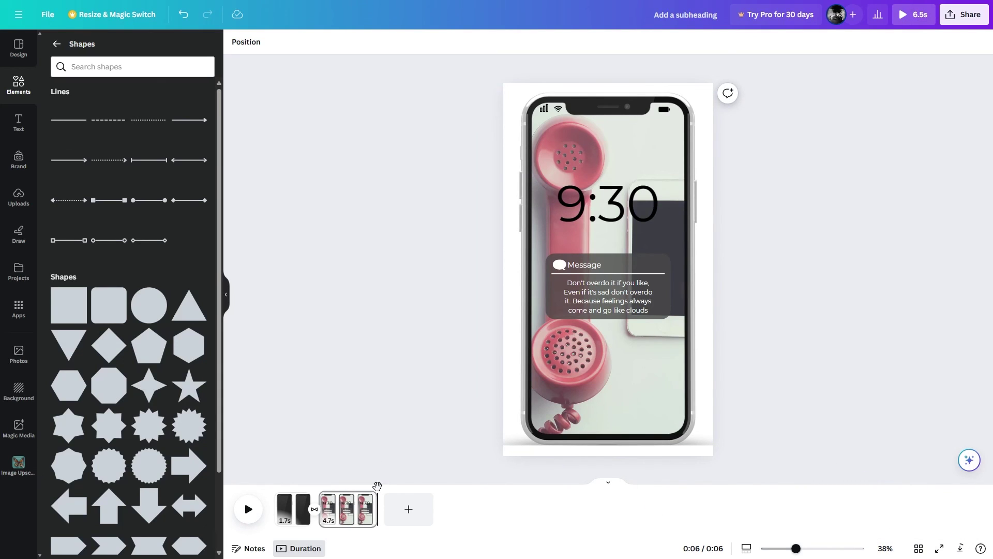
drag(336, 489, 275, 487)
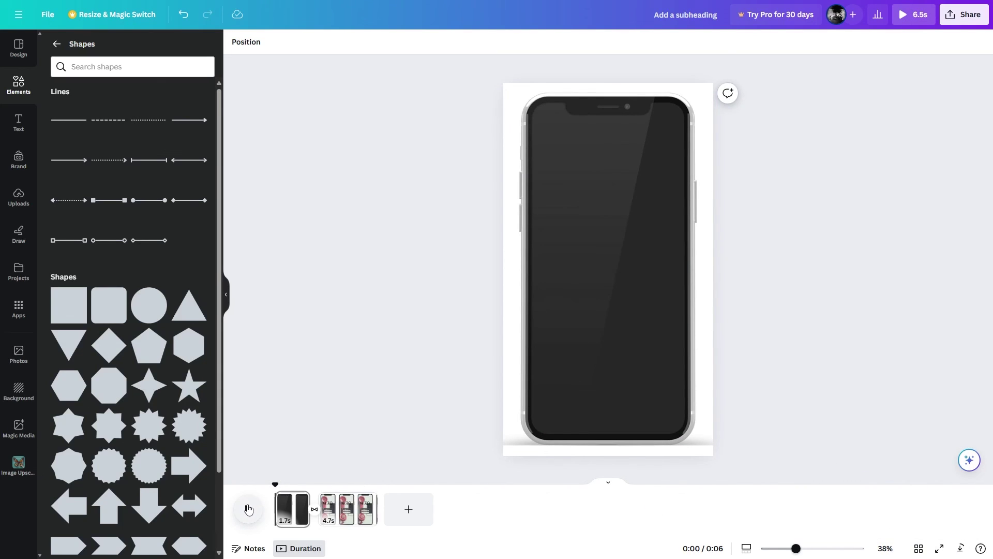